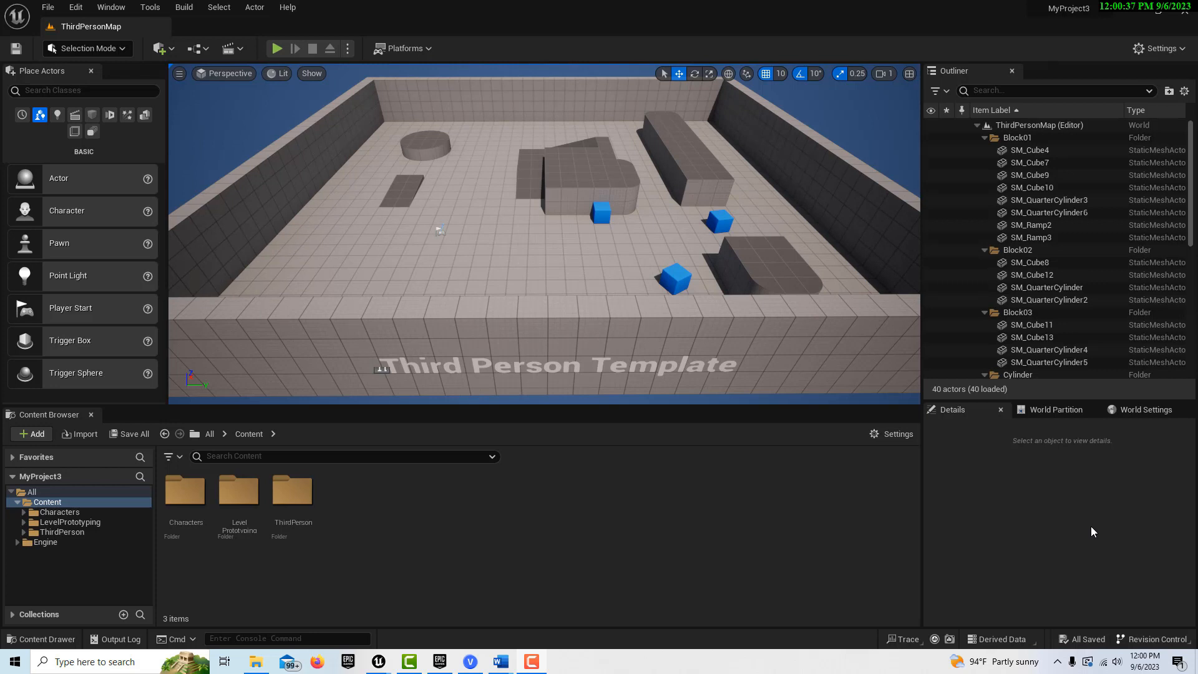
# - Place the CR_Mannequin_Body control rig from the Characters/Mannequins/Rigs folder onto the floor of the level
pyautogui.click(66, 513)
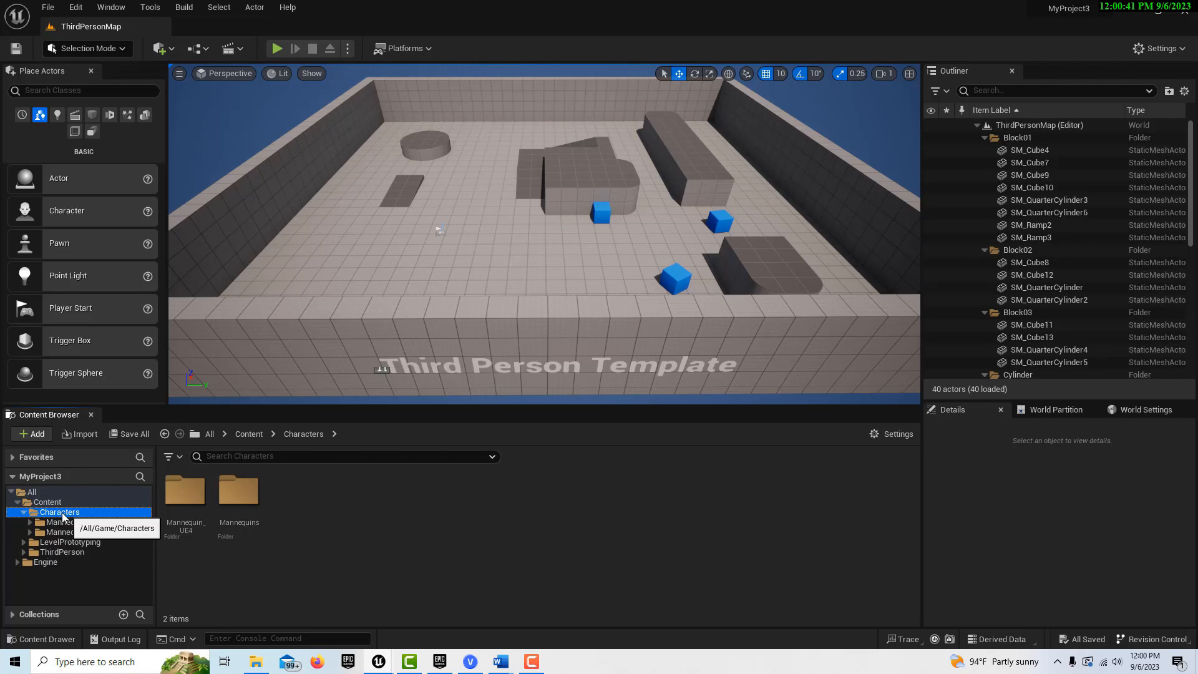
pyautogui.doubleClick(258, 502)
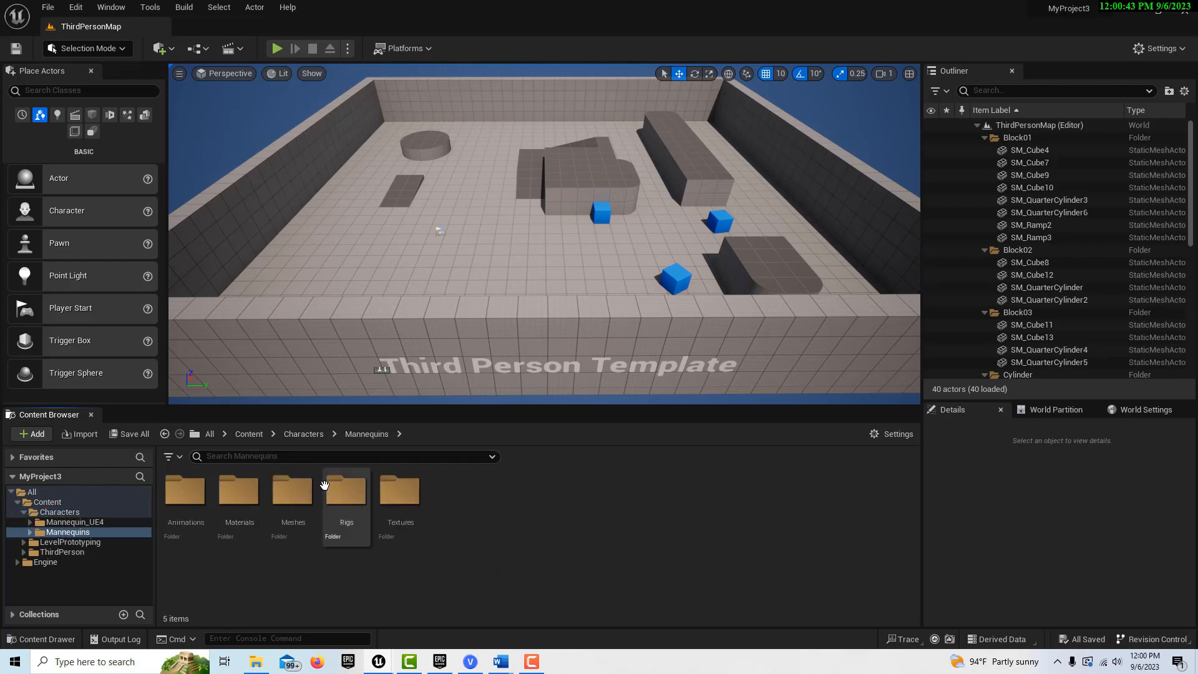
pyautogui.doubleClick(356, 496)
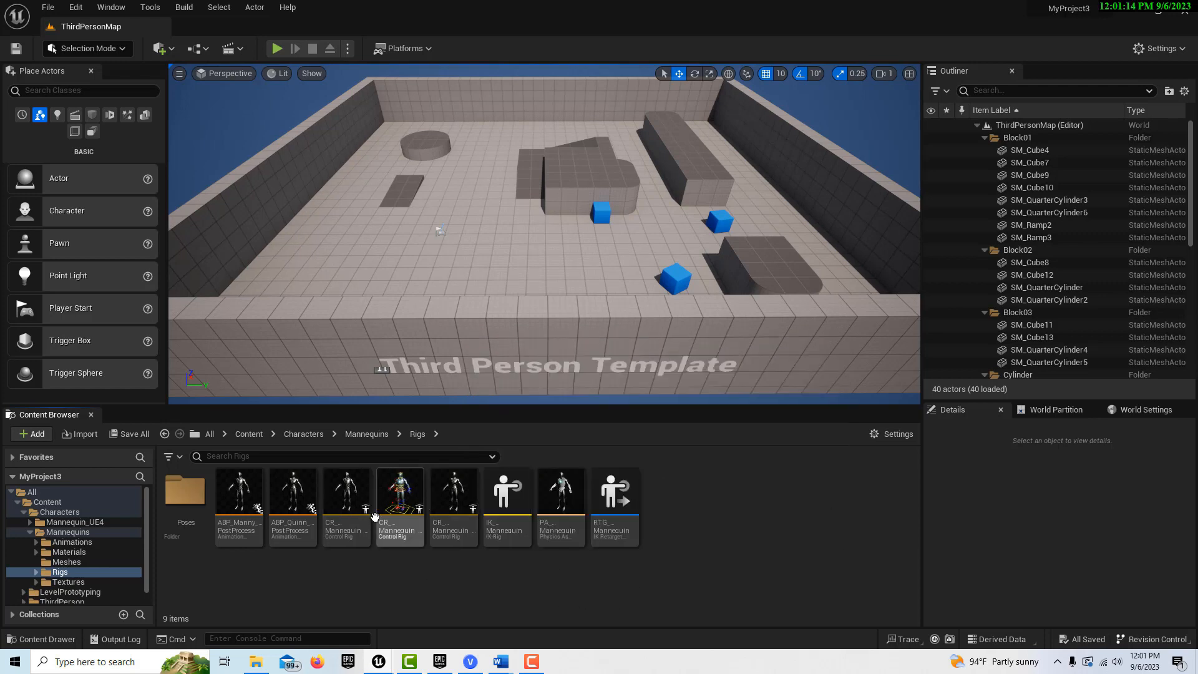
pyautogui.click(401, 502)
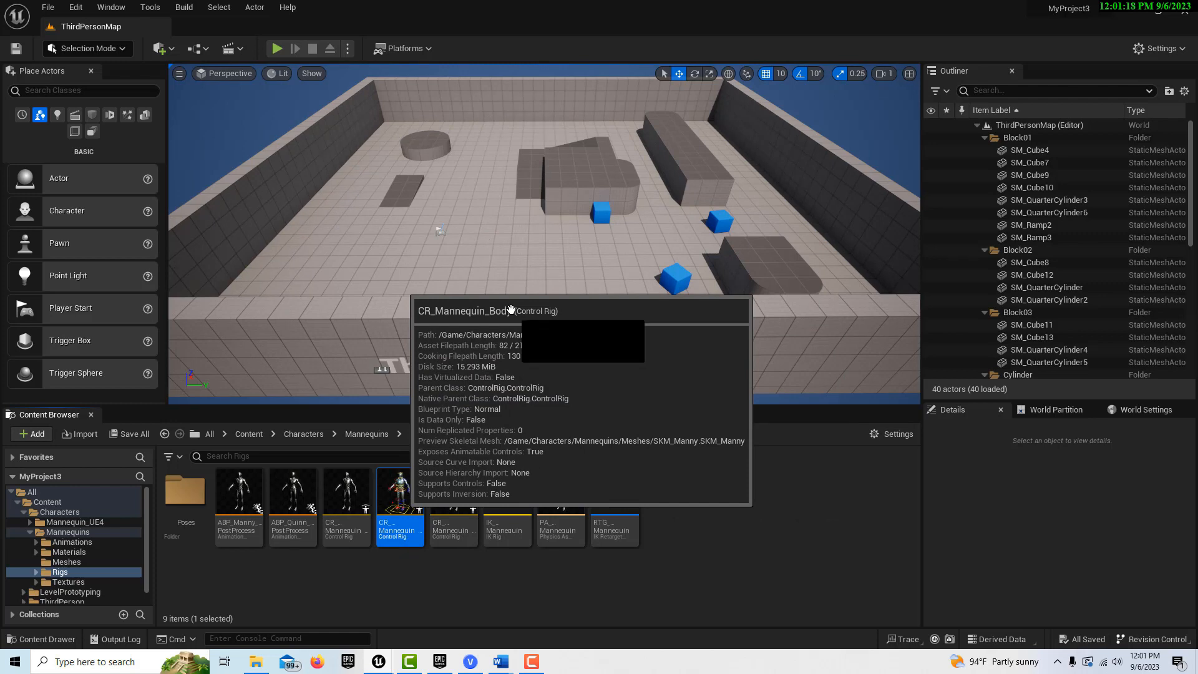
pyautogui.moveTo(401, 502); pyautogui.dragTo(511, 310)
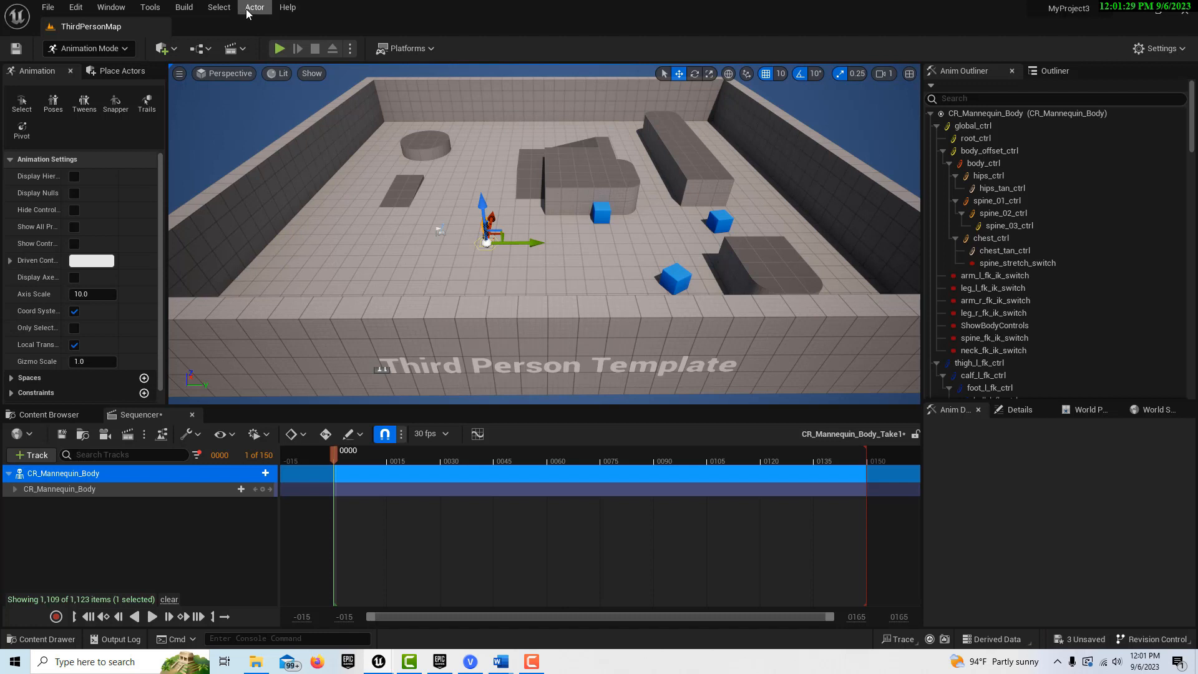
# - Enable "Orbit camera around selection" in the Editor Preferences and close the preferences window
pyautogui.click(76, 8)
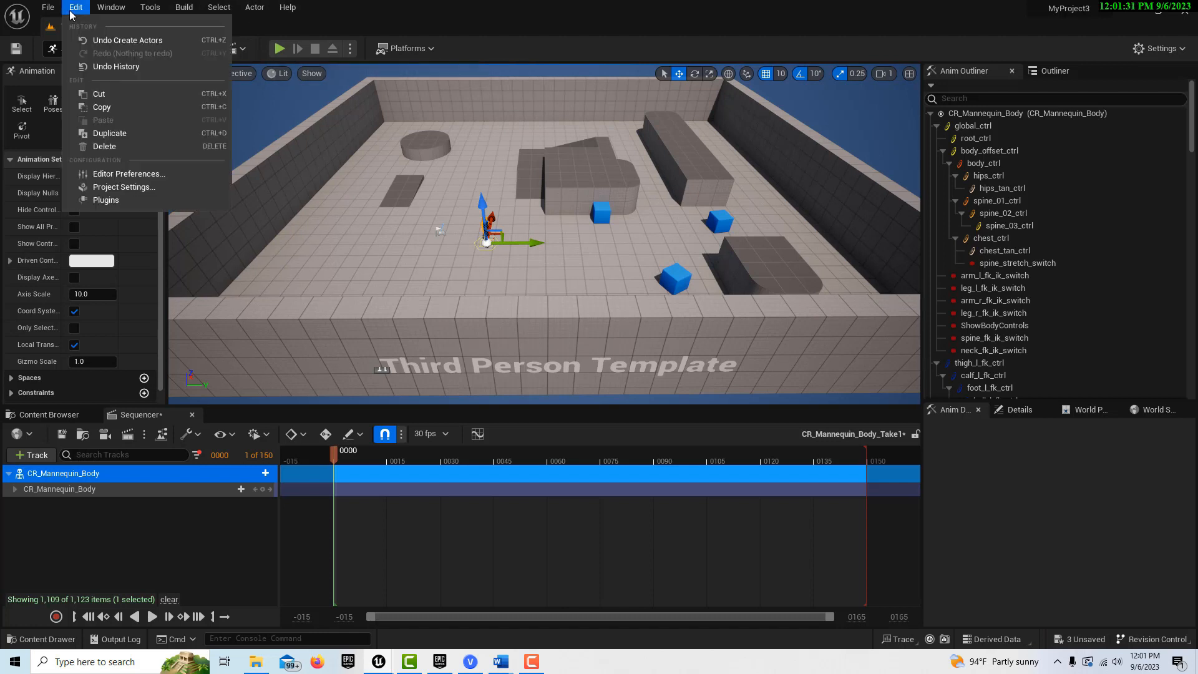
pyautogui.click(128, 175)
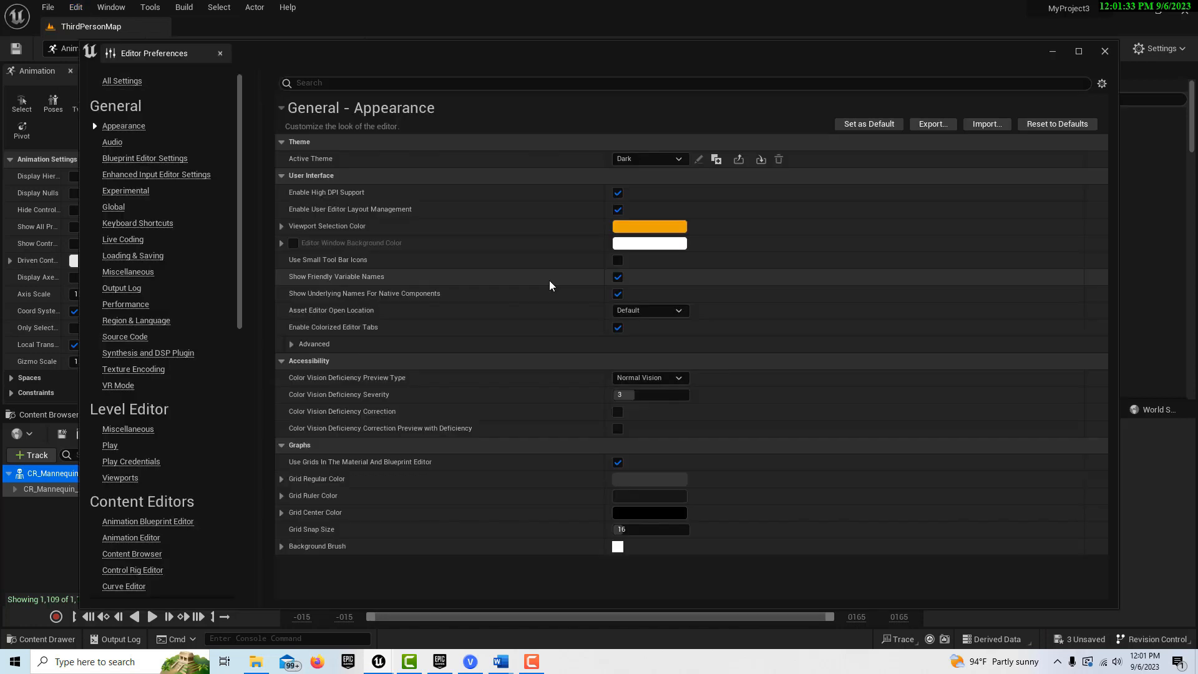
pyautogui.click(508, 82)
pyautogui.write('orbit')
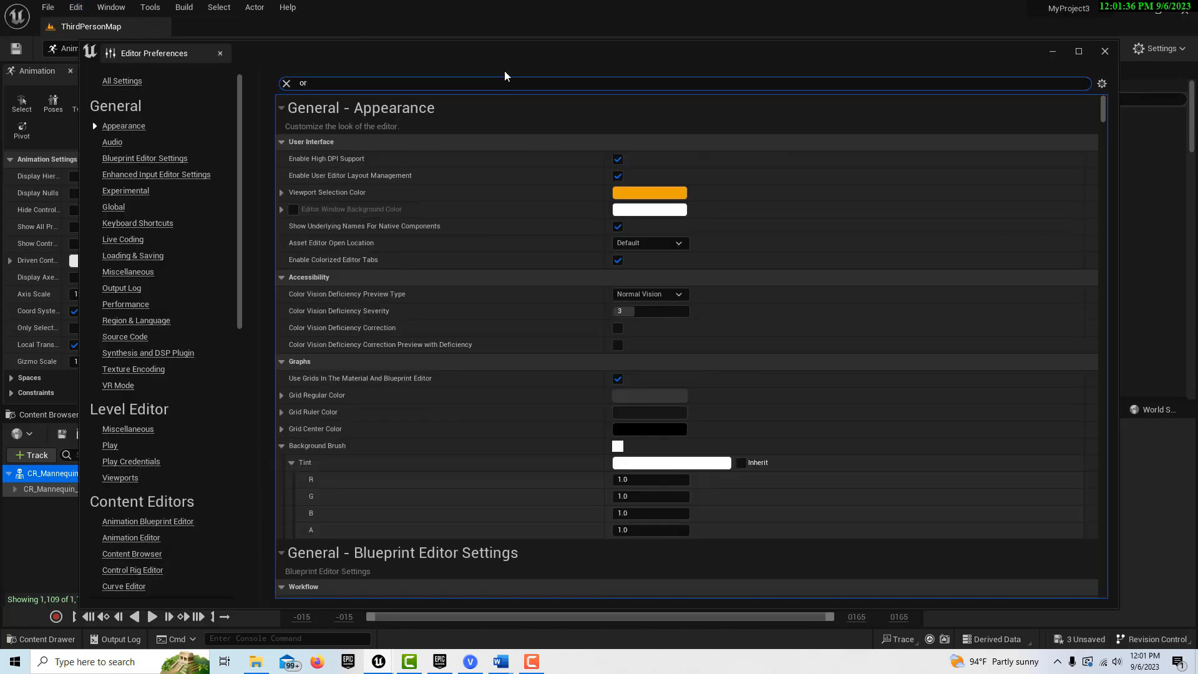
pyautogui.click(618, 327)
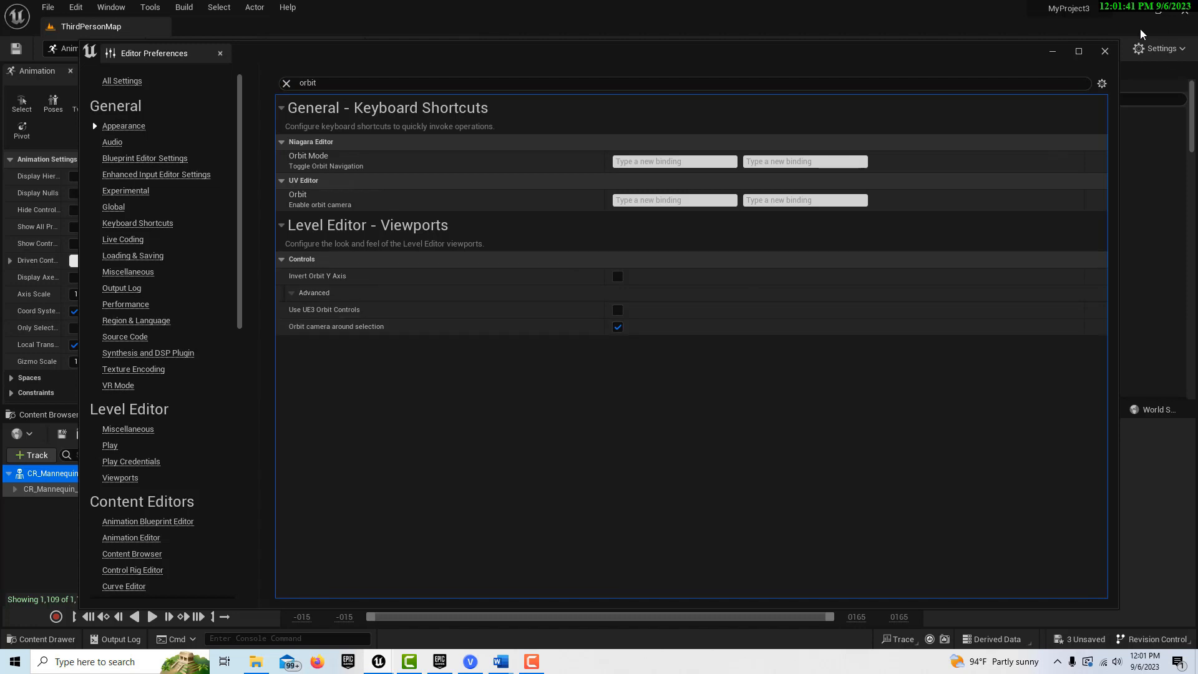
pyautogui.click(1105, 51)
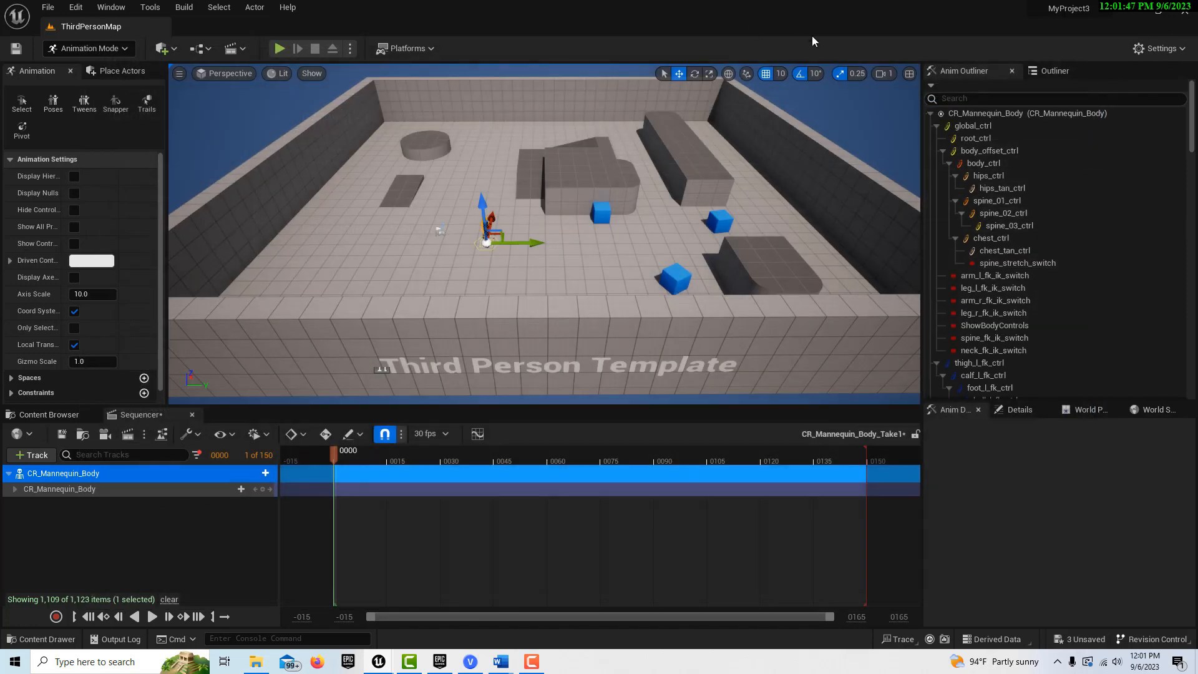
# - Turn off grid, rotation and scale snapping in the viewport and set the camera speed to 0.033
pyautogui.click(801, 74)
pyautogui.click(891, 80)
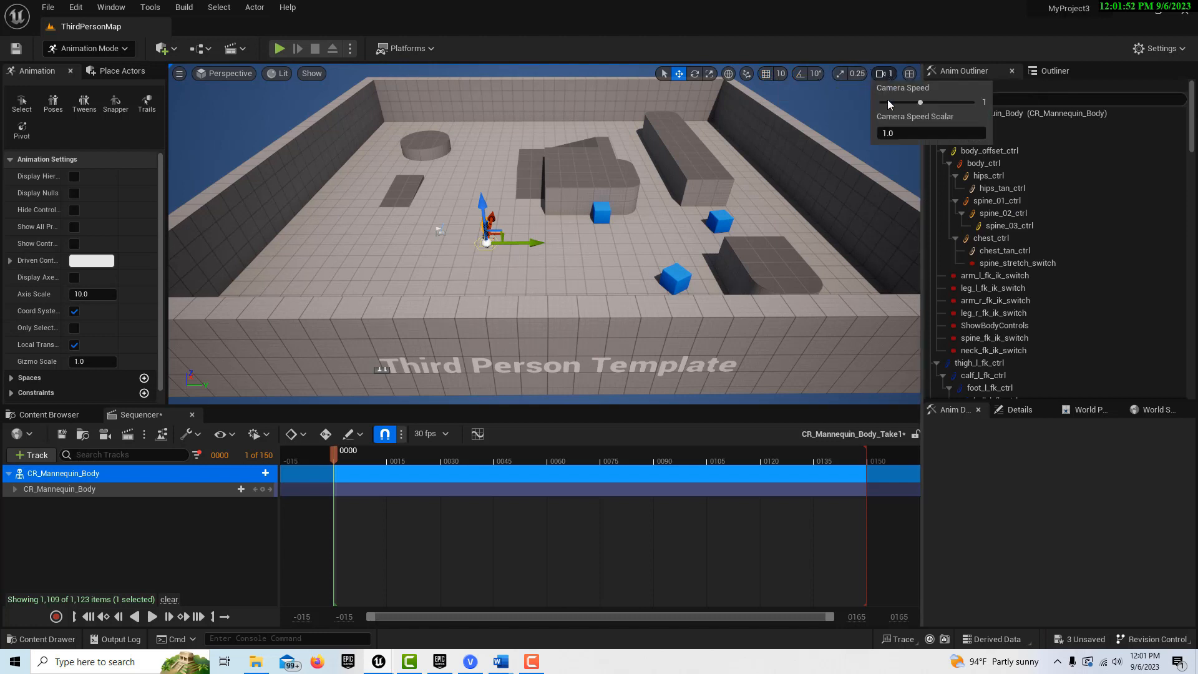
pyautogui.moveTo(881, 102); pyautogui.dragTo(864, 105)
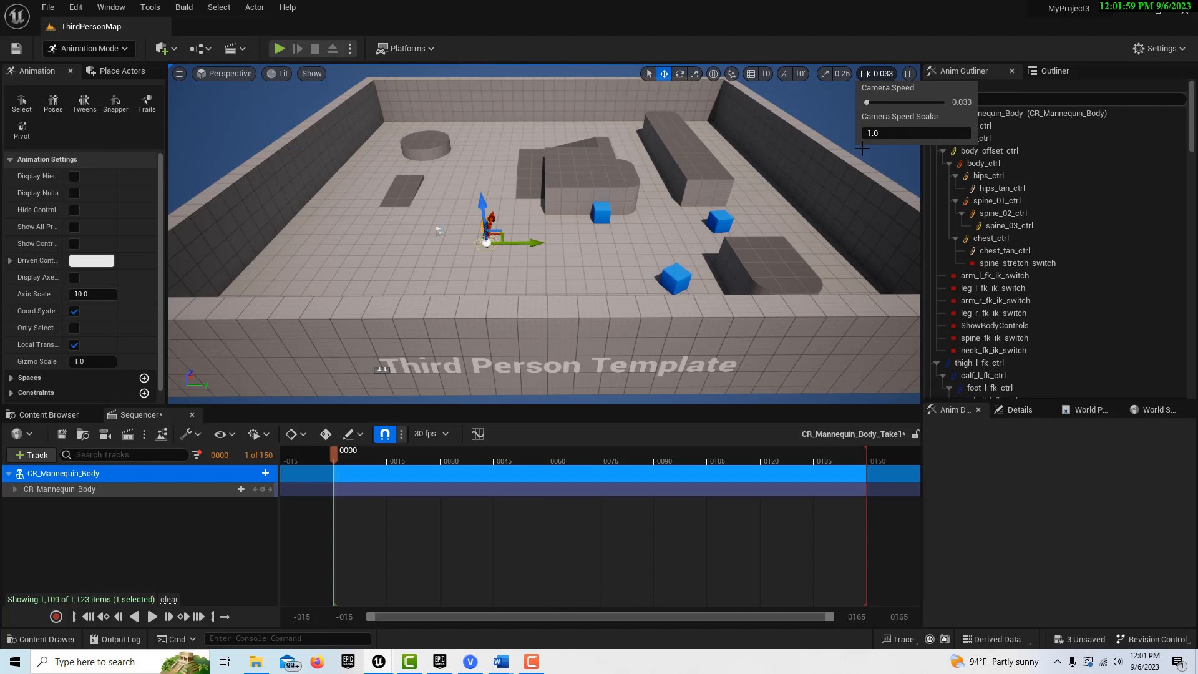
# - Turn on auto-keying in Sequencer and frame the mannequin up close in the viewport
pyautogui.click(324, 435)
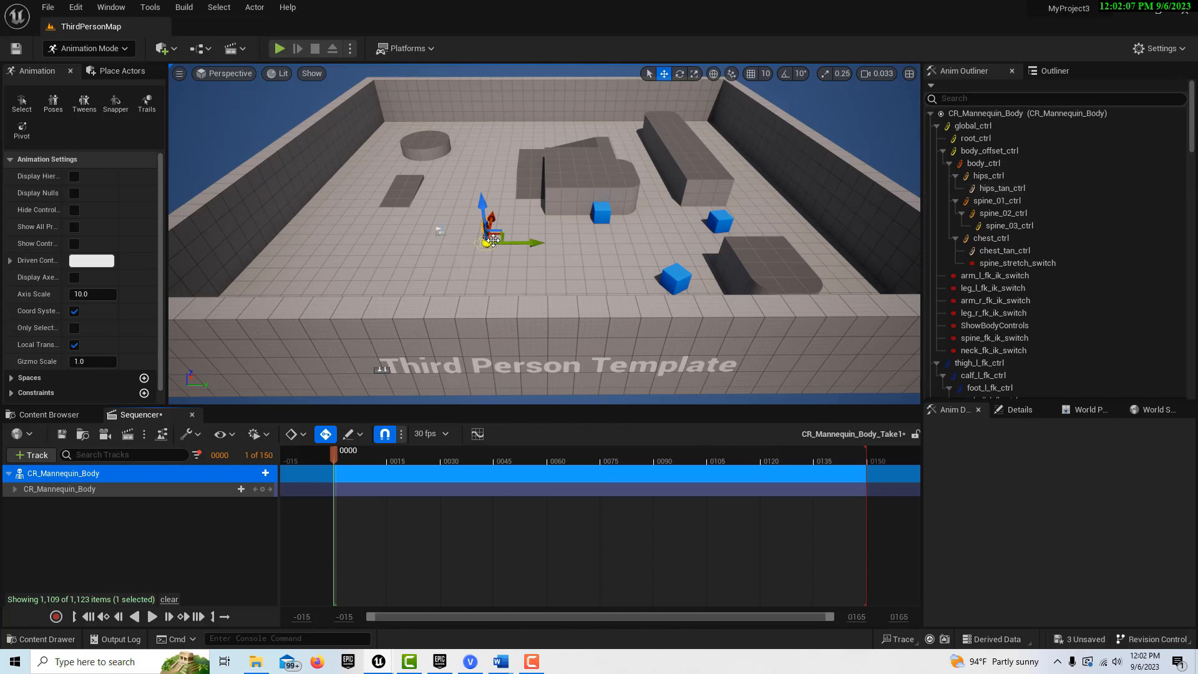
pyautogui.press('f')
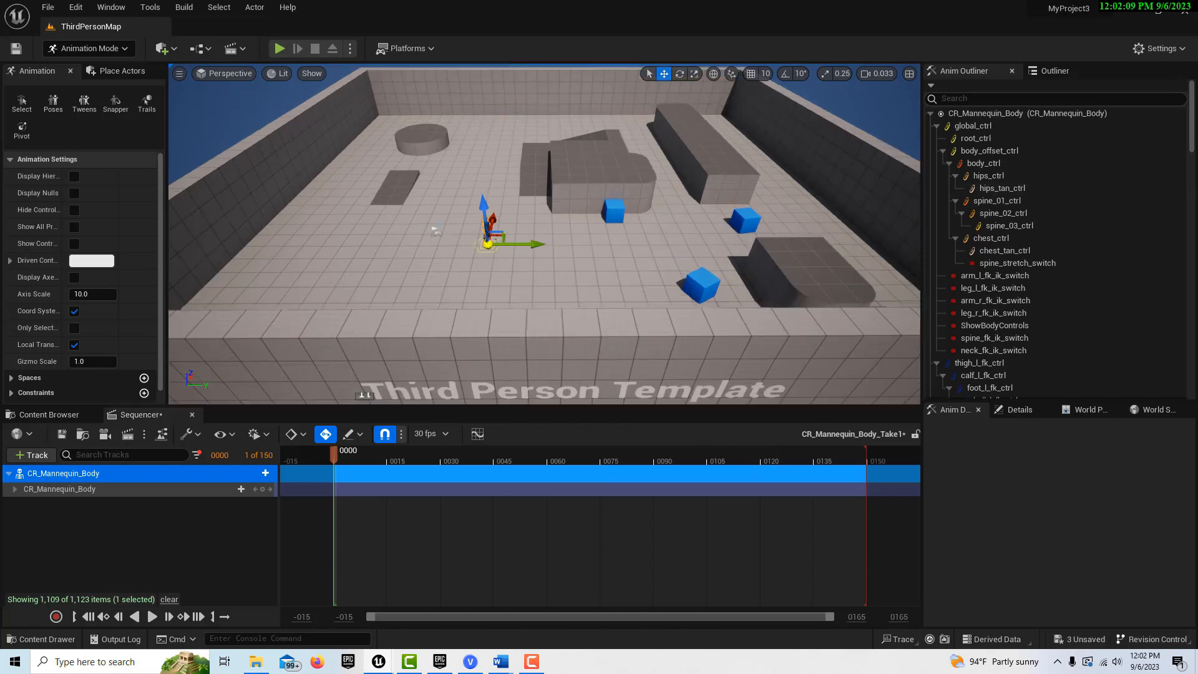
pyautogui.moveTo(610, 258); pyautogui.dragTo(518, 252, button='right')
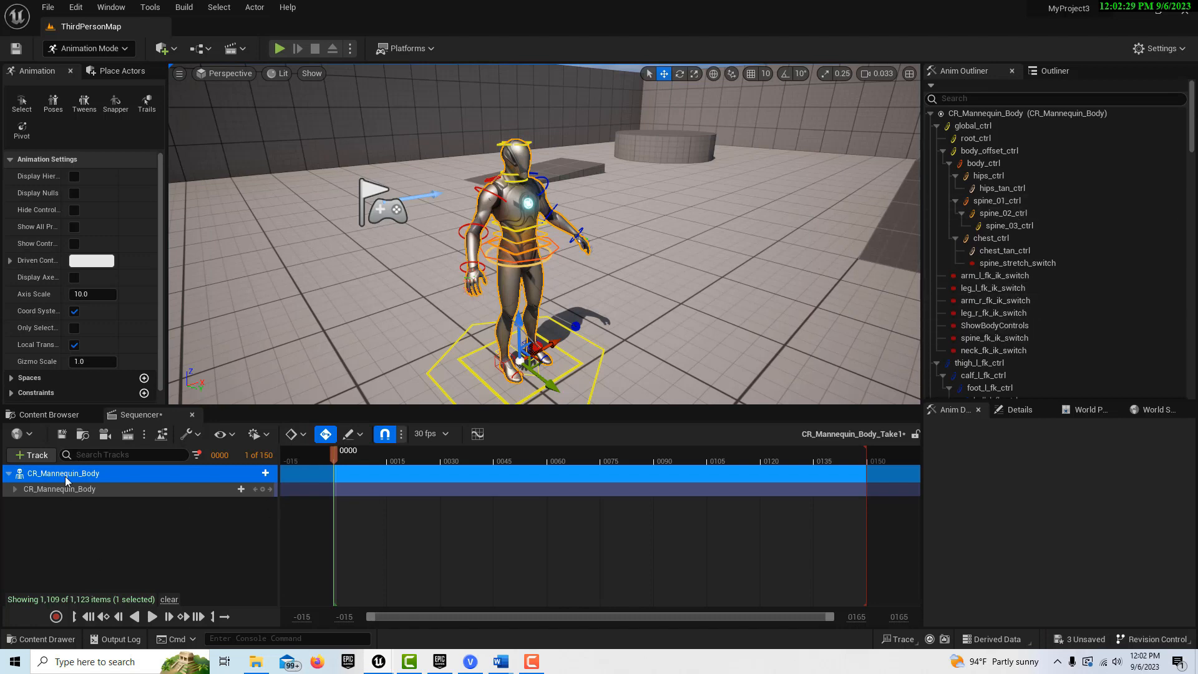
# - Expand the CR_Mannequin_Body track and its global_ctrl channels in Sequencer and examine the FK/IK switches
pyautogui.click(15, 490)
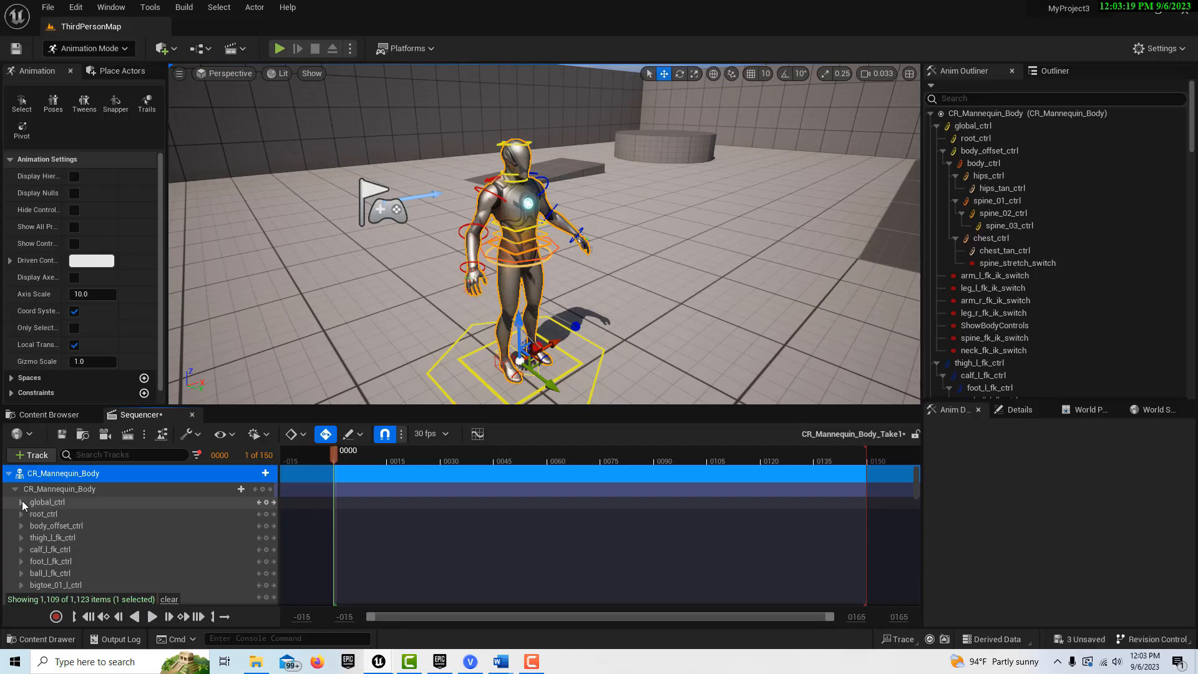
pyautogui.click(21, 501)
pyautogui.scroll(-3, 103, 529)
pyautogui.scroll(-2, 103, 530)
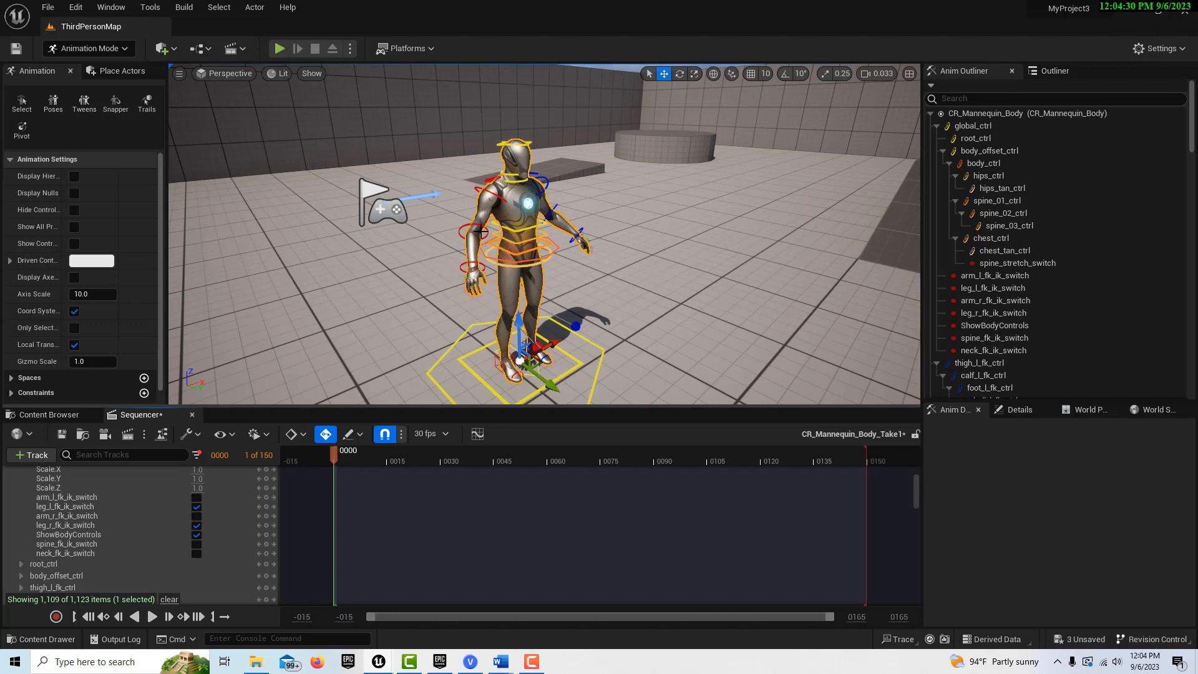
# - Select the mannequin's lowerarm_r_fk_ctrl and cycle through the move, rotate and scale gizmos, ending on move
pyautogui.click(471, 276)
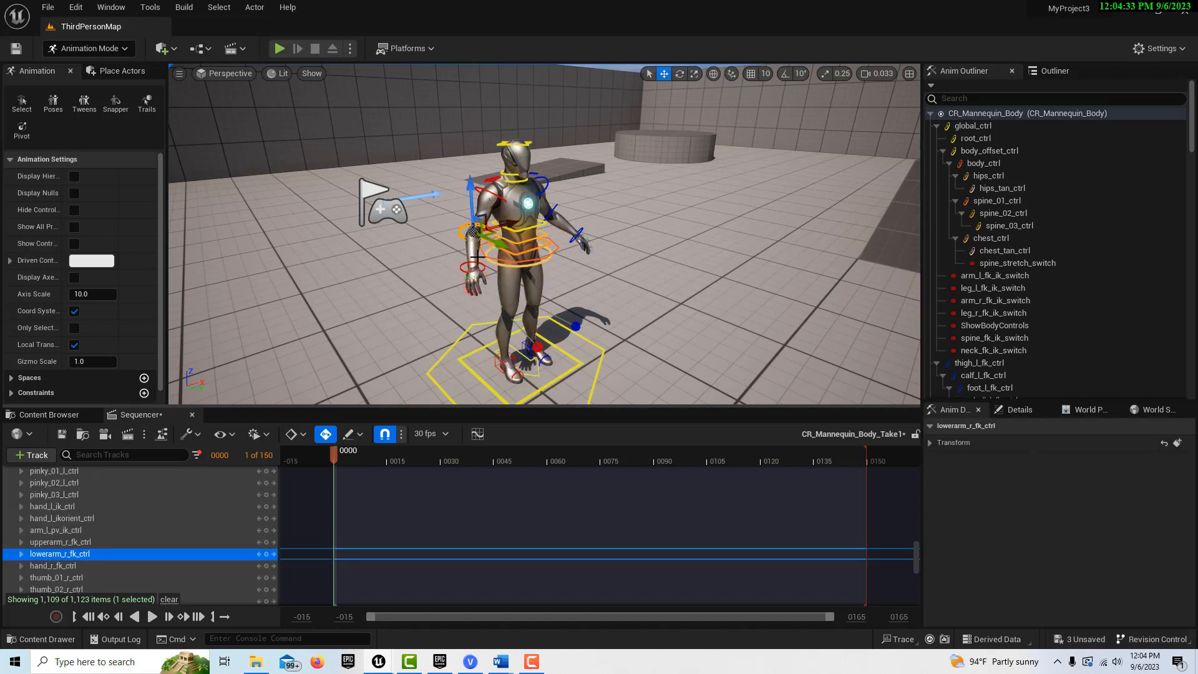
pyautogui.press('w')
pyautogui.moveTo(452, 323)
pyautogui.mouseDown(button='right')
pyautogui.moveTo(434, 324)
pyautogui.moveTo(452, 324)
pyautogui.mouseUp(button='right')
pyautogui.press('w')
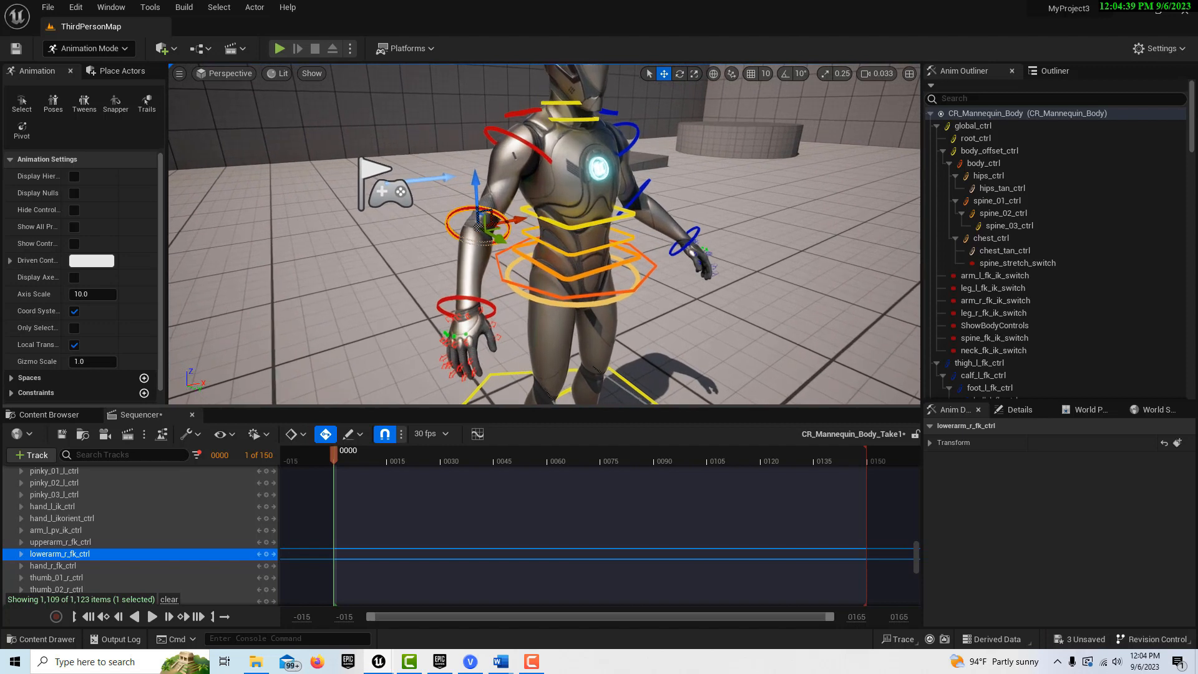
pyautogui.press('e')
pyautogui.press('r')
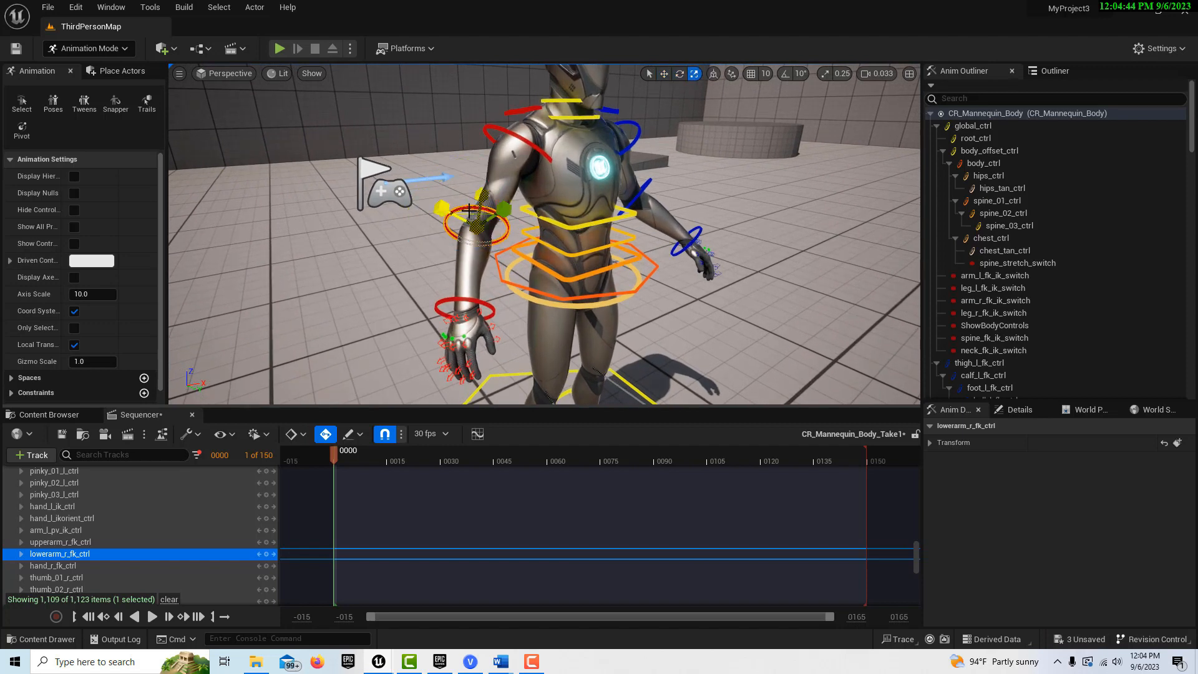
pyautogui.press('w')
pyautogui.press('e')
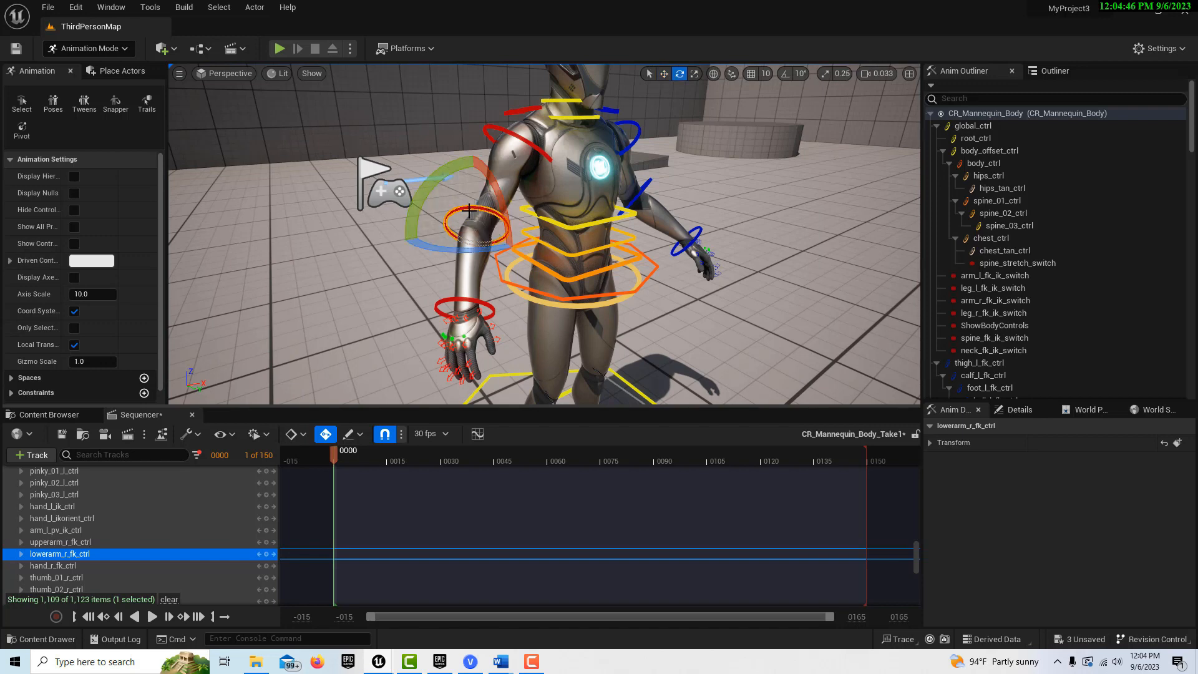
pyautogui.press('r')
pyautogui.press('w')
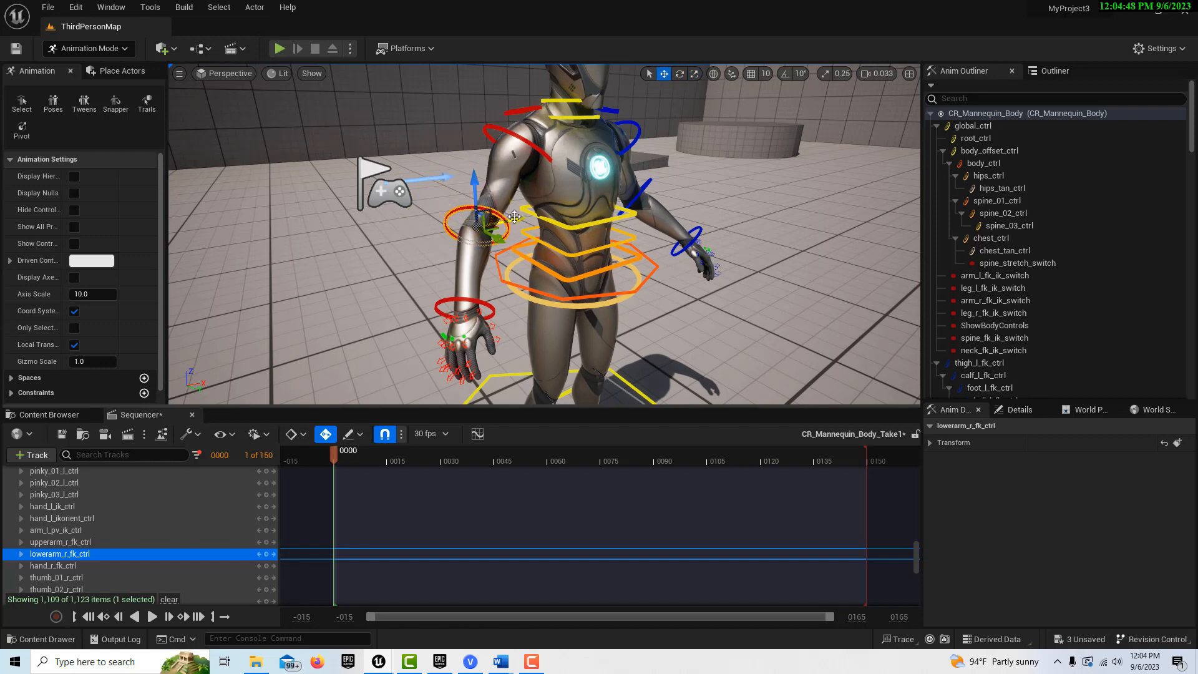
# - Move the right lower arm FK control far out from the body, then bring it back close to the torso
pyautogui.moveTo(514, 218); pyautogui.dragTo(449, 249)
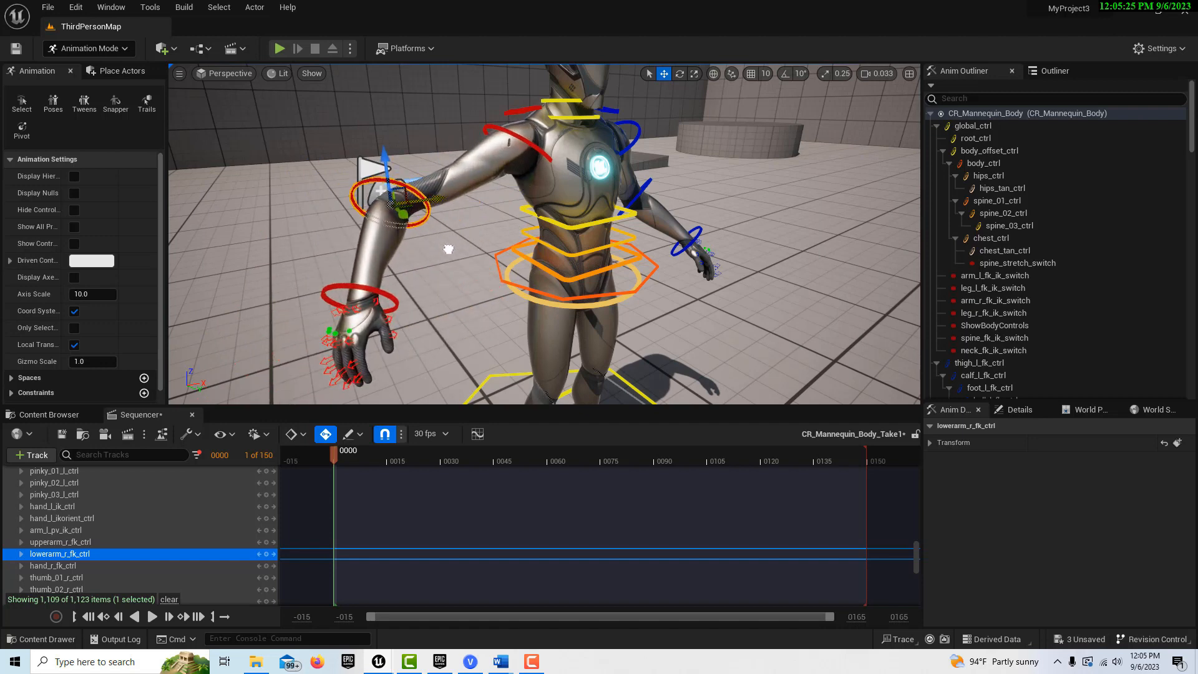
pyautogui.moveTo(449, 250); pyautogui.dragTo(393, 264)
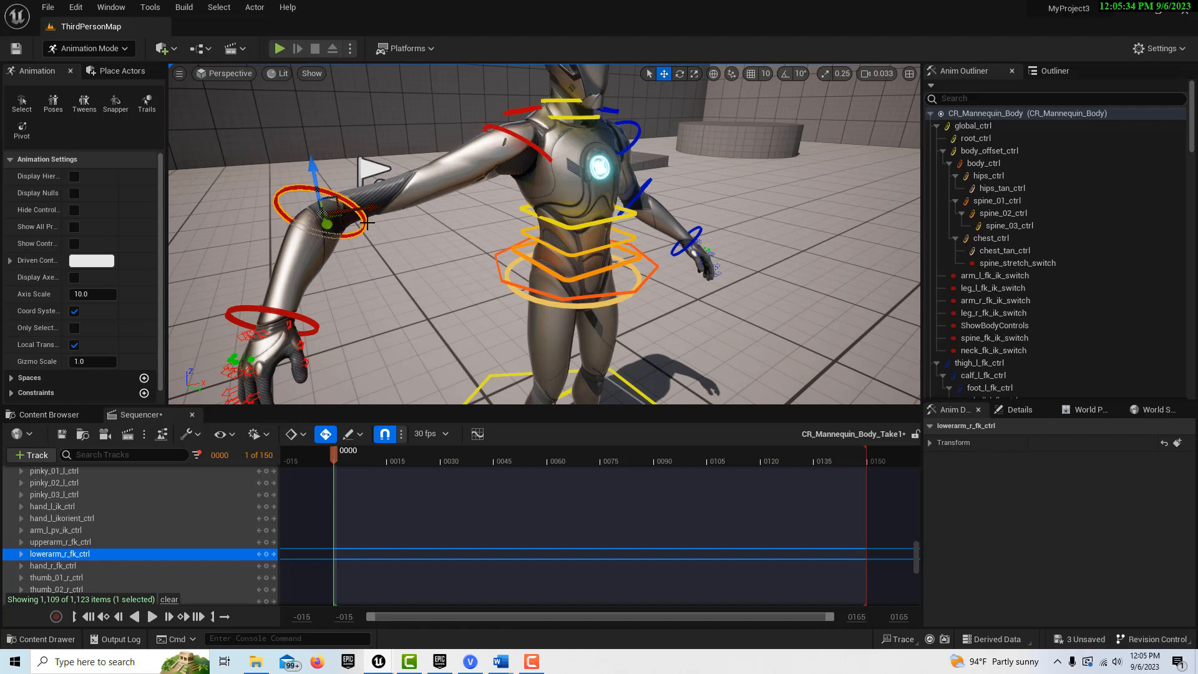
pyautogui.moveTo(373, 205); pyautogui.dragTo(435, 210)
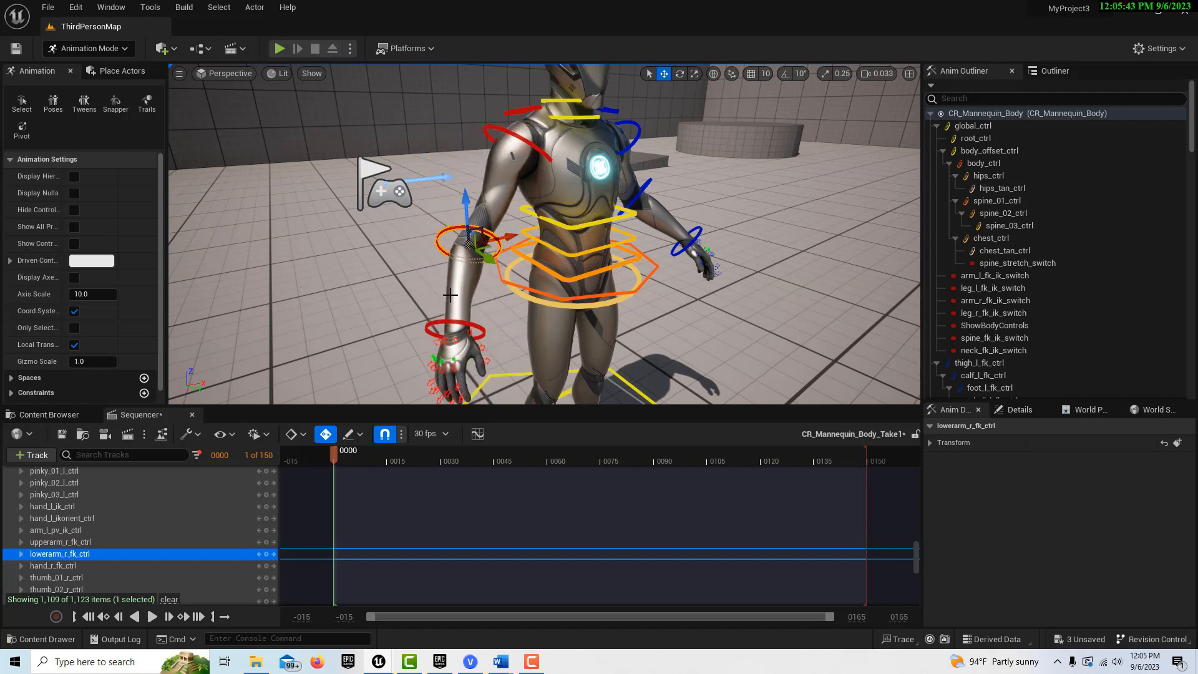
# - Select the right hand FK control and move it around, leaving it below the wrist with the forearm stretched
pyautogui.click(455, 290)
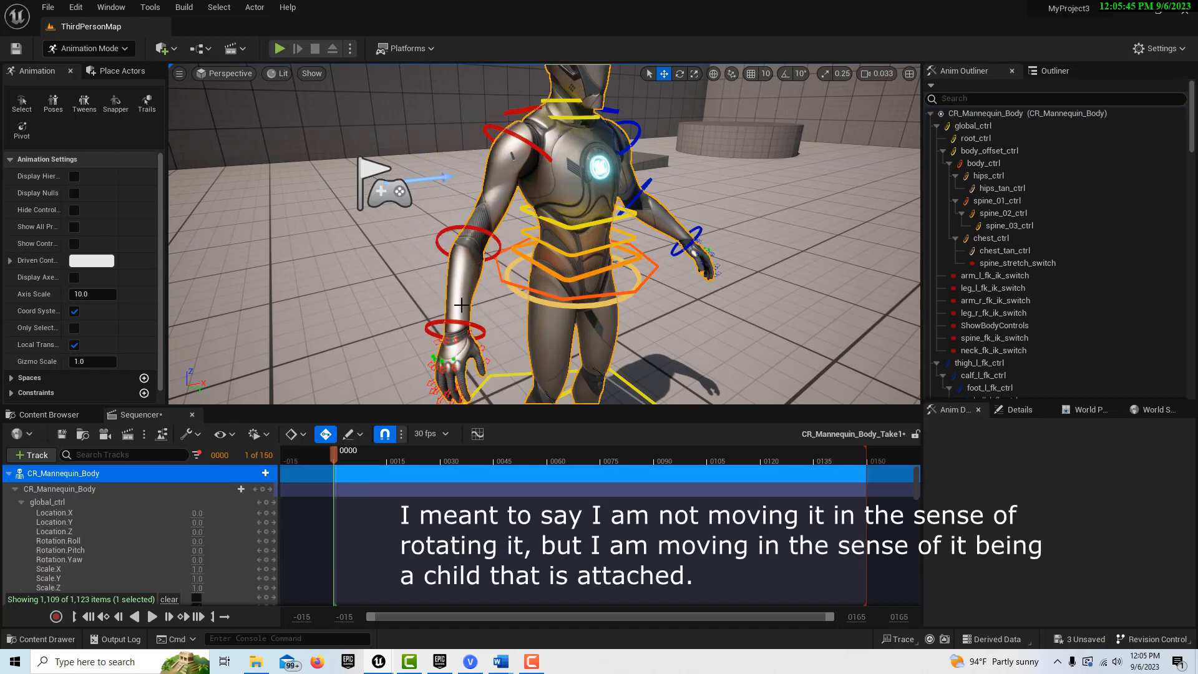
pyautogui.click(458, 320)
pyautogui.moveTo(448, 293); pyautogui.dragTo(387, 387)
pyautogui.moveTo(400, 314); pyautogui.dragTo(436, 357)
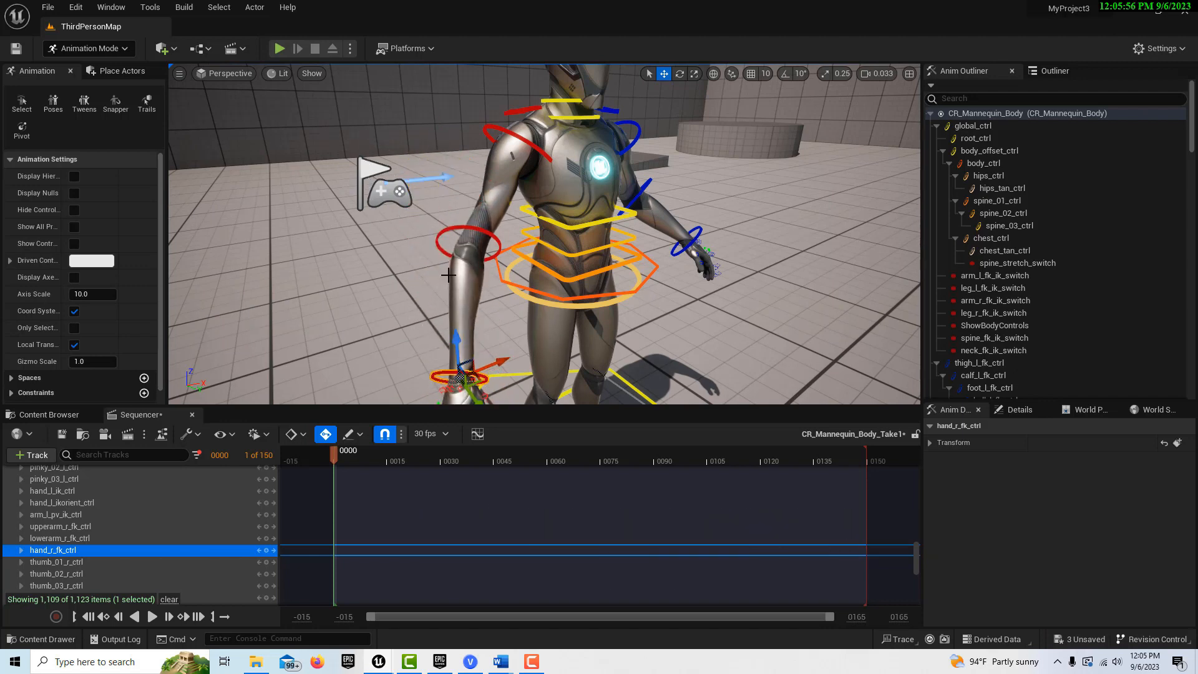
# - Raise the right lower arm FK control slightly, then select hand_r_fk_ctrl
pyautogui.click(474, 227)
pyautogui.moveTo(465, 205); pyautogui.dragTo(460, 171)
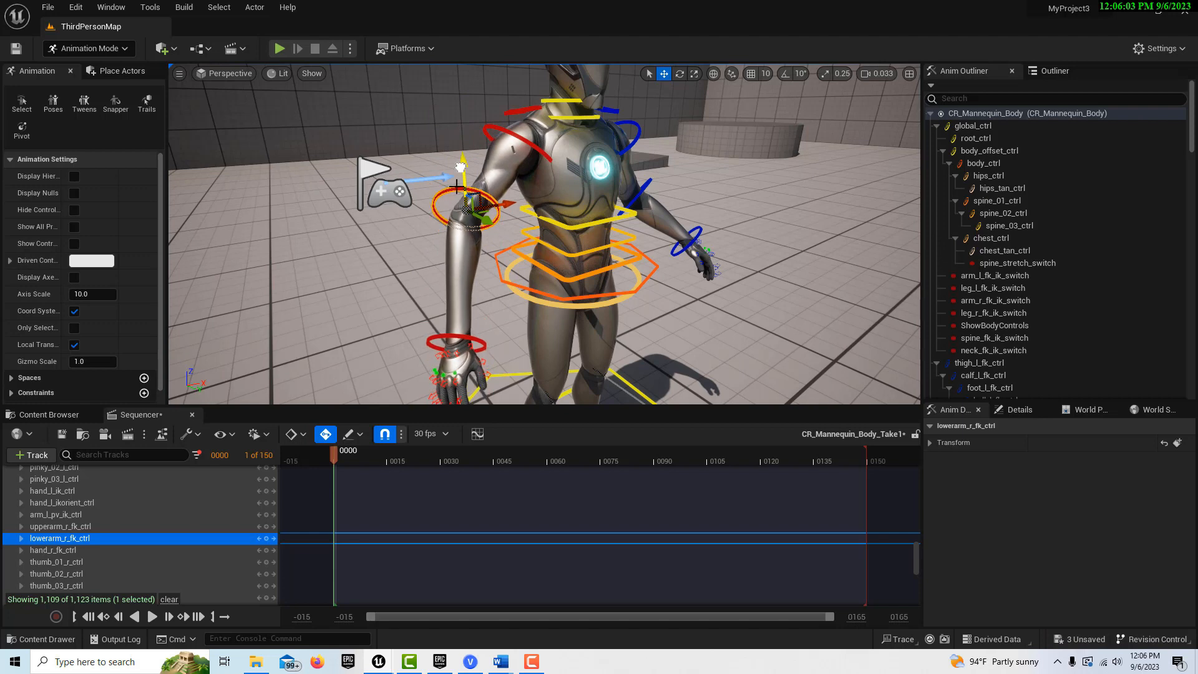
pyautogui.click(456, 347)
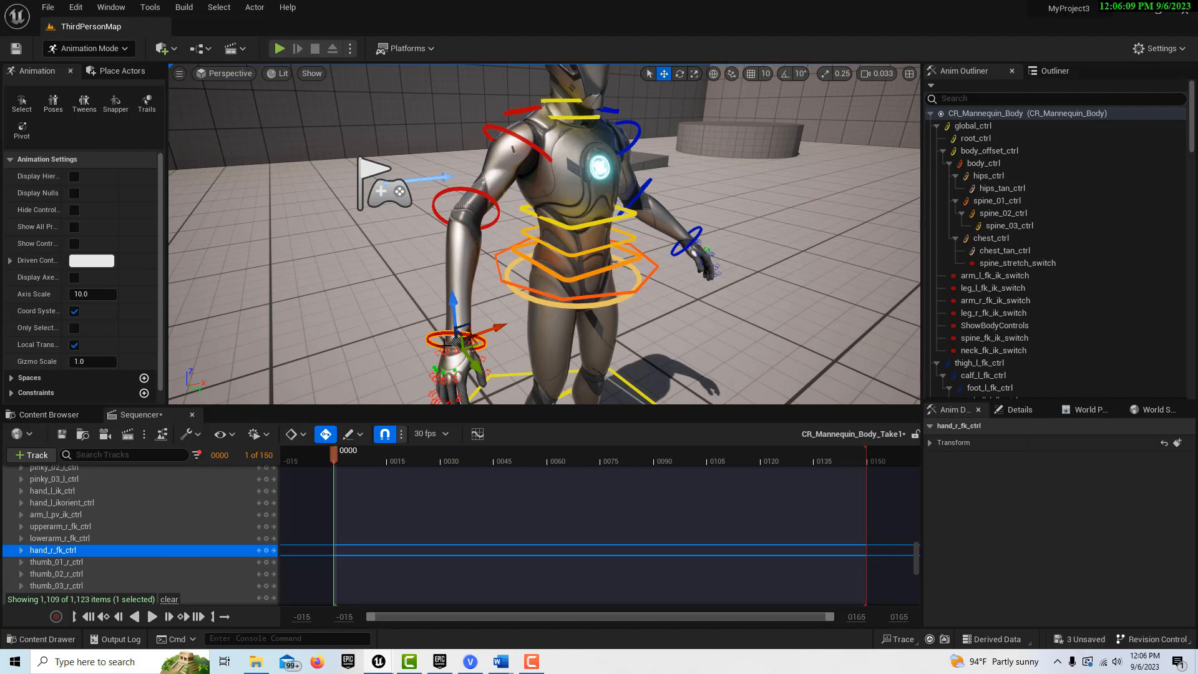
# - Nudge the right upper arm FK control around the shoulder and expand the upperarm_r_fk_ctrl transform channels in Sequencer
pyautogui.click(501, 152)
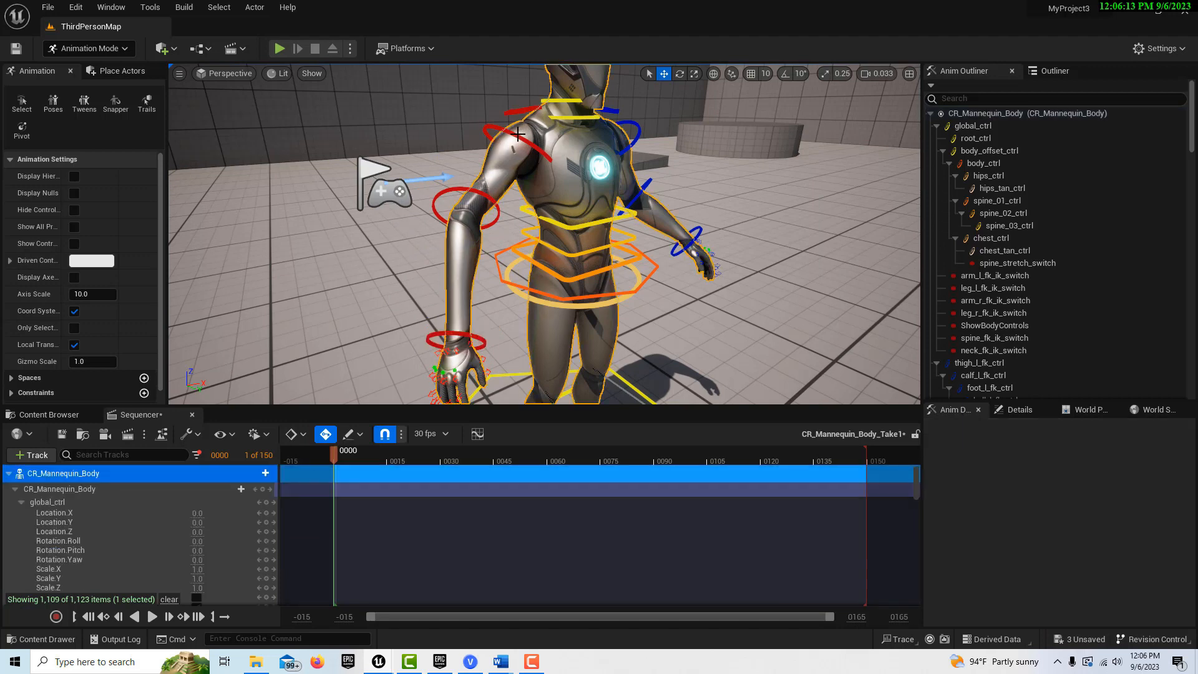
pyautogui.click(522, 132)
pyautogui.moveTo(520, 105)
pyautogui.mouseDown()
pyautogui.moveTo(518, 81)
pyautogui.moveTo(515, 94)
pyautogui.moveTo(496, 70)
pyautogui.moveTo(498, 161)
pyautogui.moveTo(504, 111)
pyautogui.mouseUp()
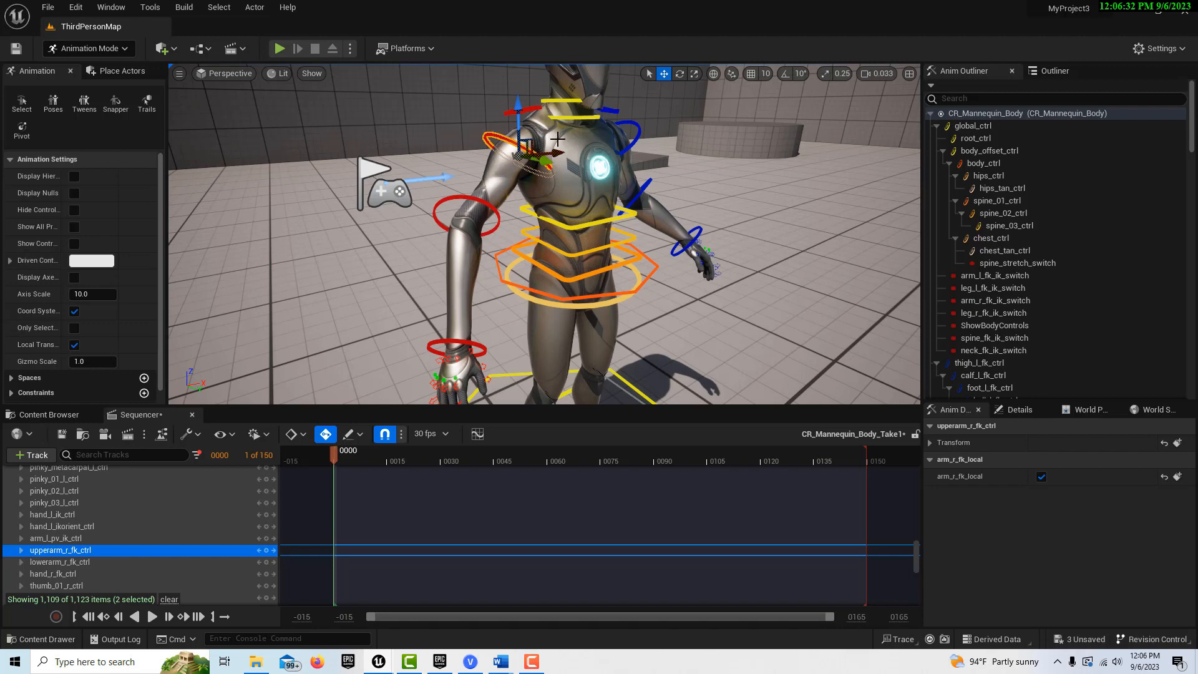
pyautogui.moveTo(537, 152); pyautogui.dragTo(553, 173)
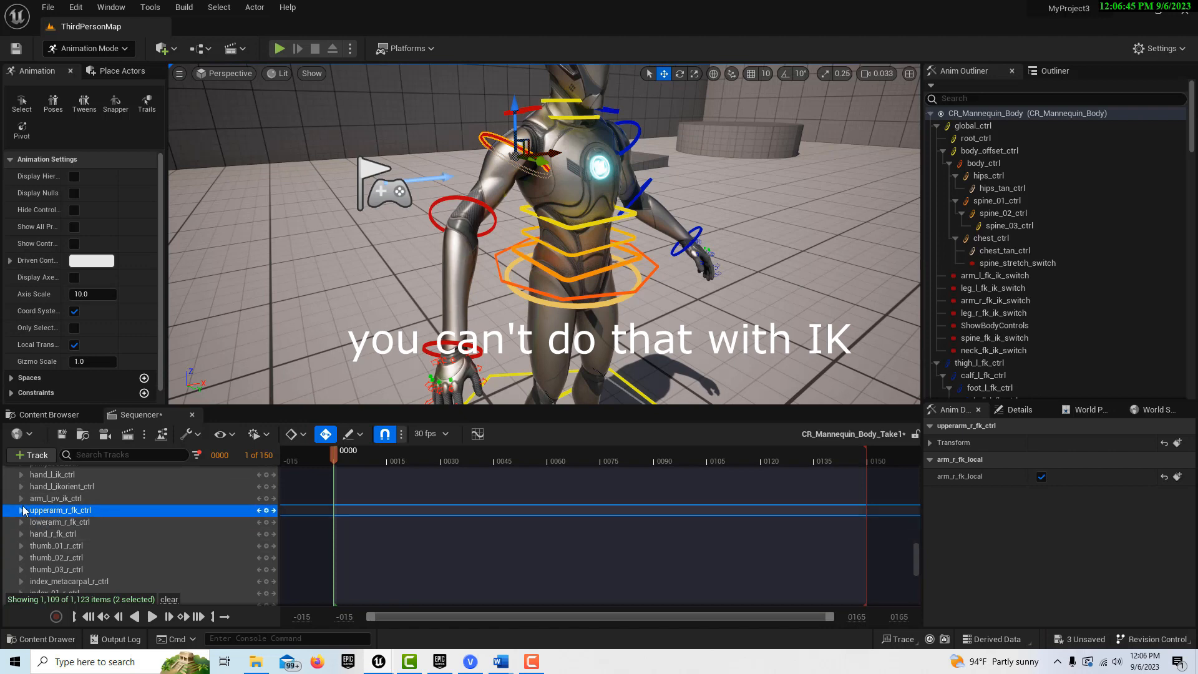
pyautogui.click(21, 511)
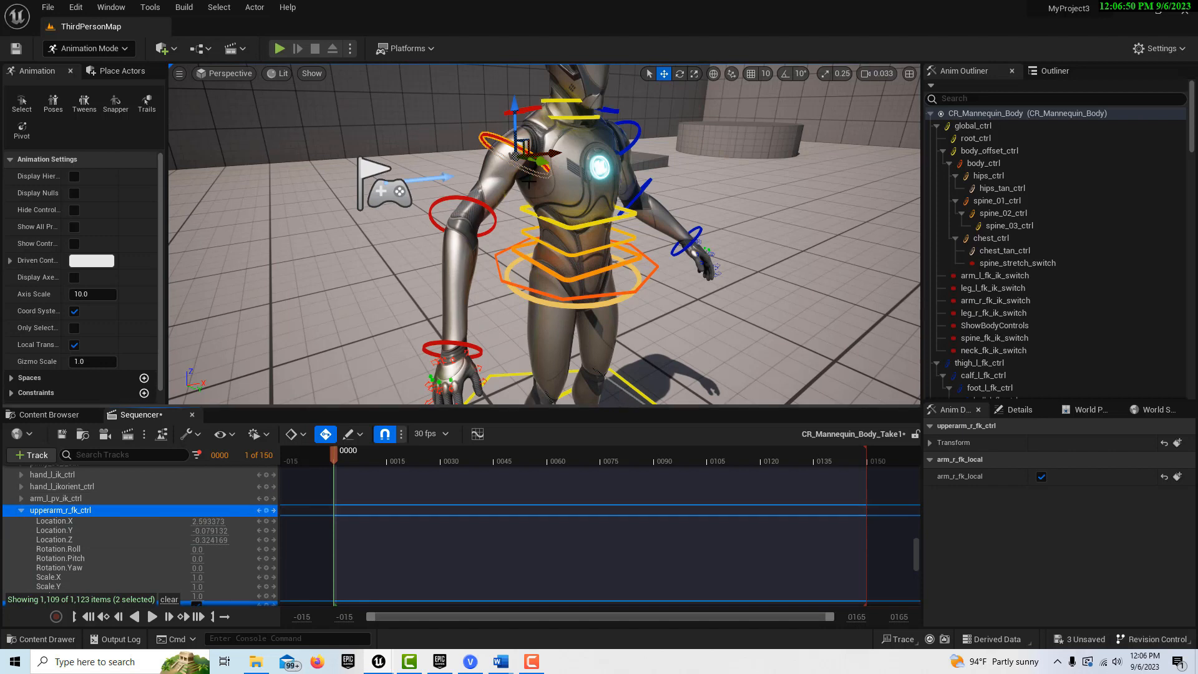
pyautogui.moveTo(516, 120); pyautogui.dragTo(519, 113)
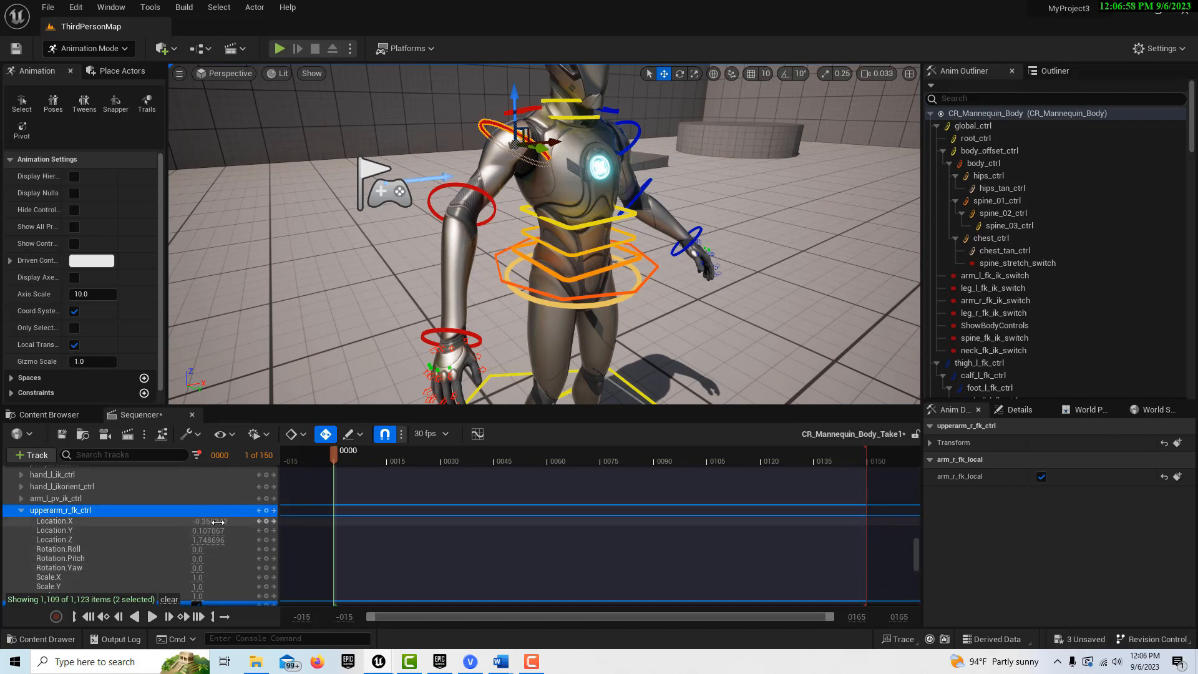
# - Set Location.X of upperarm_r_fk_ctrl to 0
pyautogui.click(217, 522)
pyautogui.write('0')
pyautogui.press('Return')
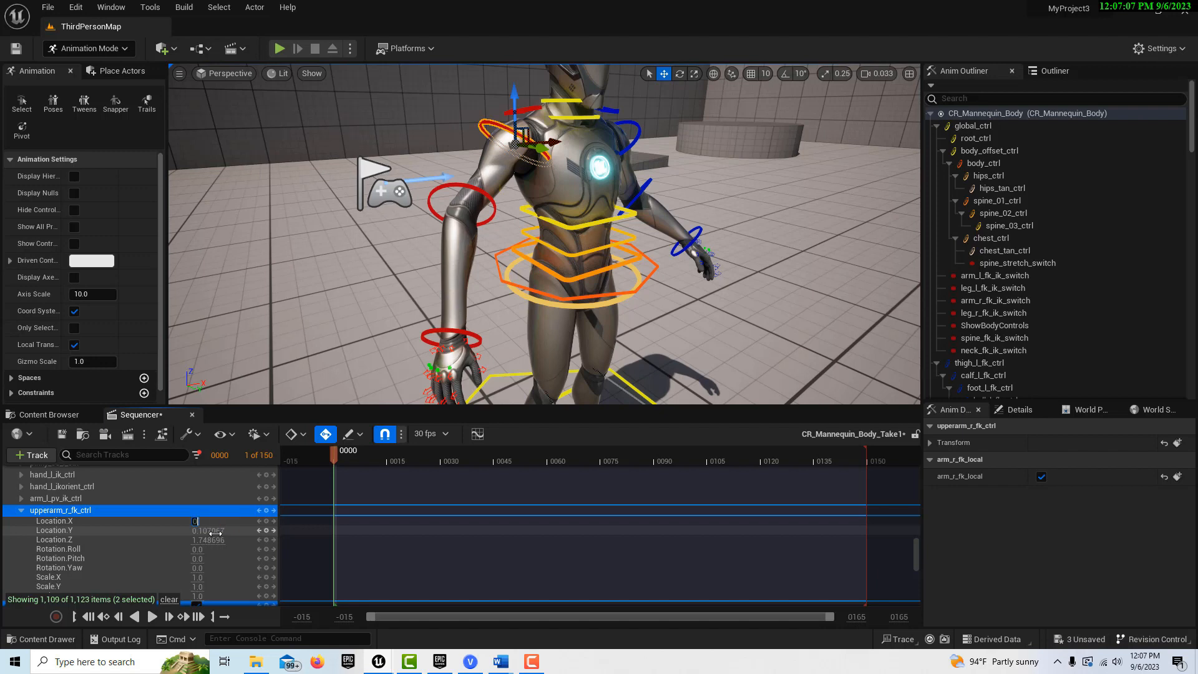
# - Set Location.Y and Location.Z of upperarm_r_fk_ctrl to 0
pyautogui.click(212, 531)
pyautogui.write('0')
pyautogui.press('Return')
pyautogui.click(212, 540)
pyautogui.write('0')
pyautogui.press('Return')
# - Expand lowerarm_r_fk_ctrl in Sequencer and set its Location.X, Location.Y and Location.Z to 0
pyautogui.scroll(-3, 242, 518)
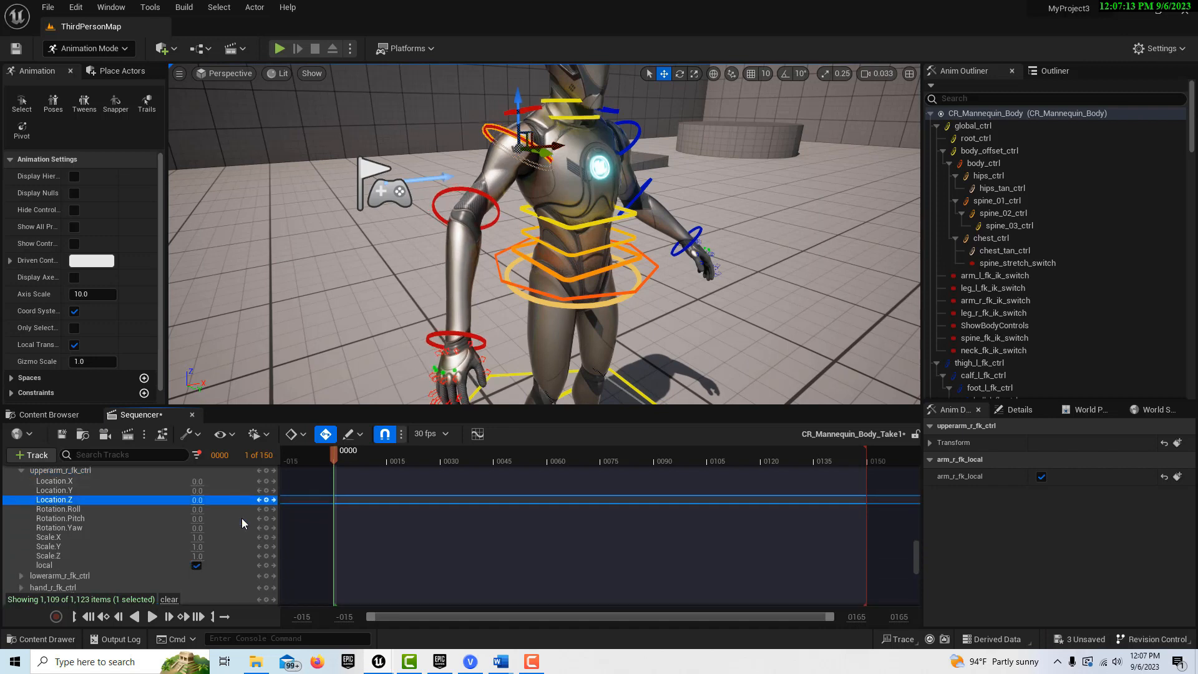
pyautogui.click(21, 536)
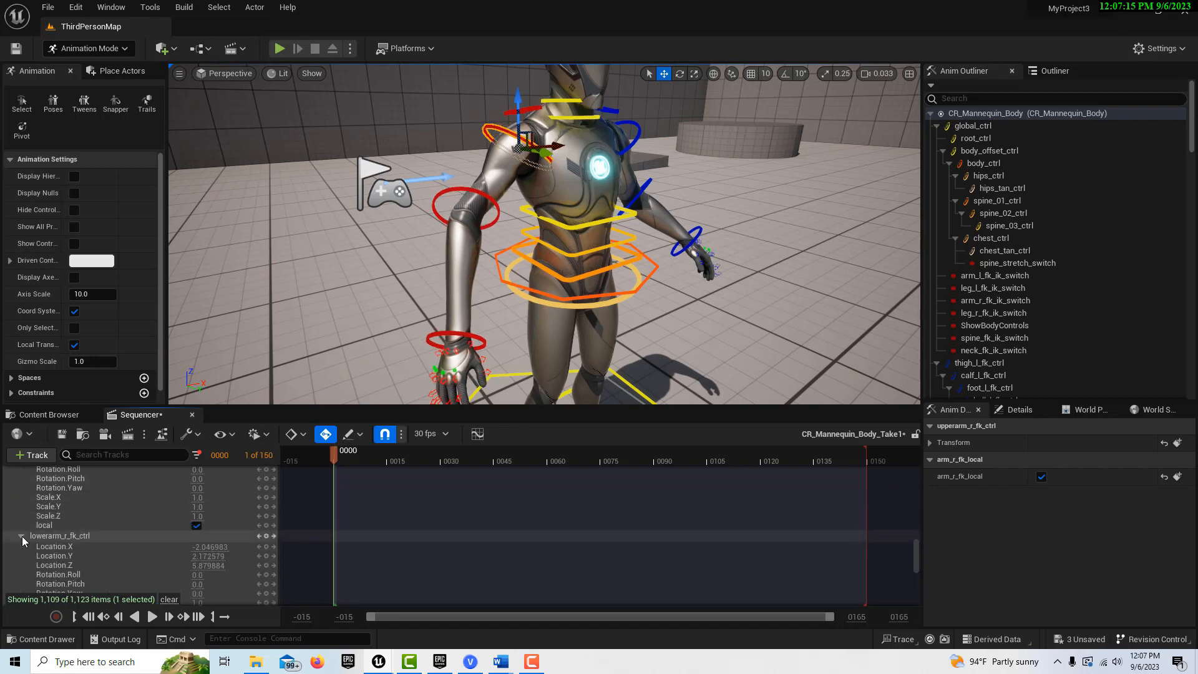
pyautogui.click(212, 547)
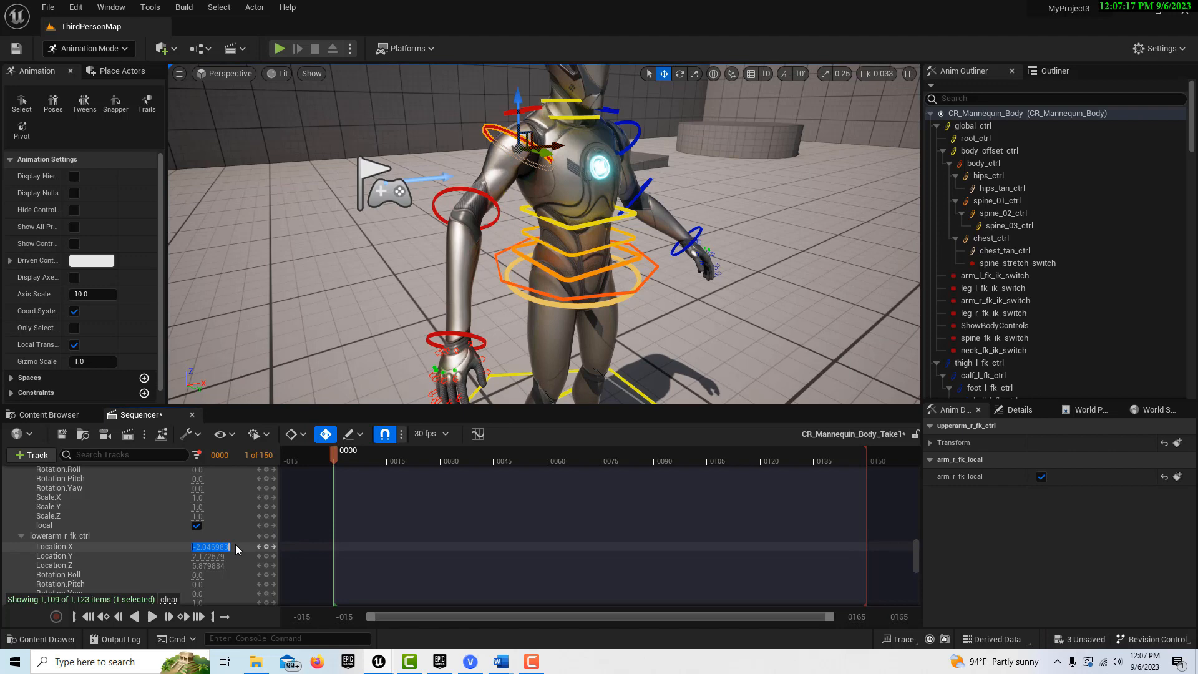
pyautogui.write('0')
pyautogui.press('Return')
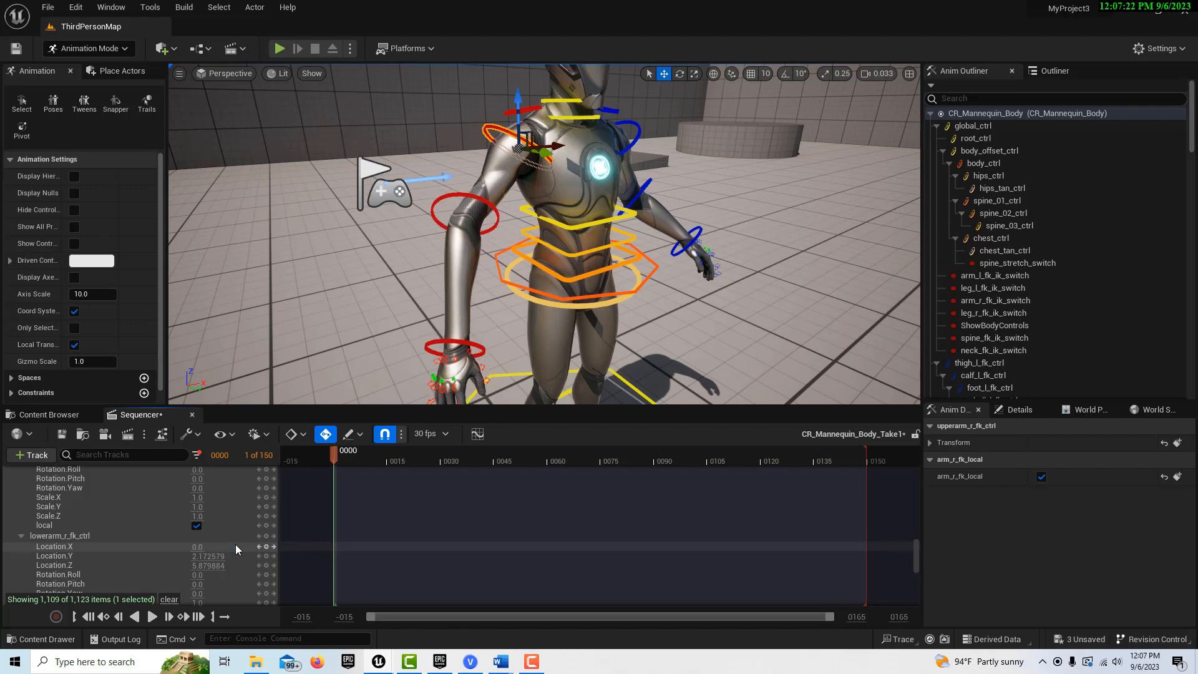
pyautogui.click(213, 556)
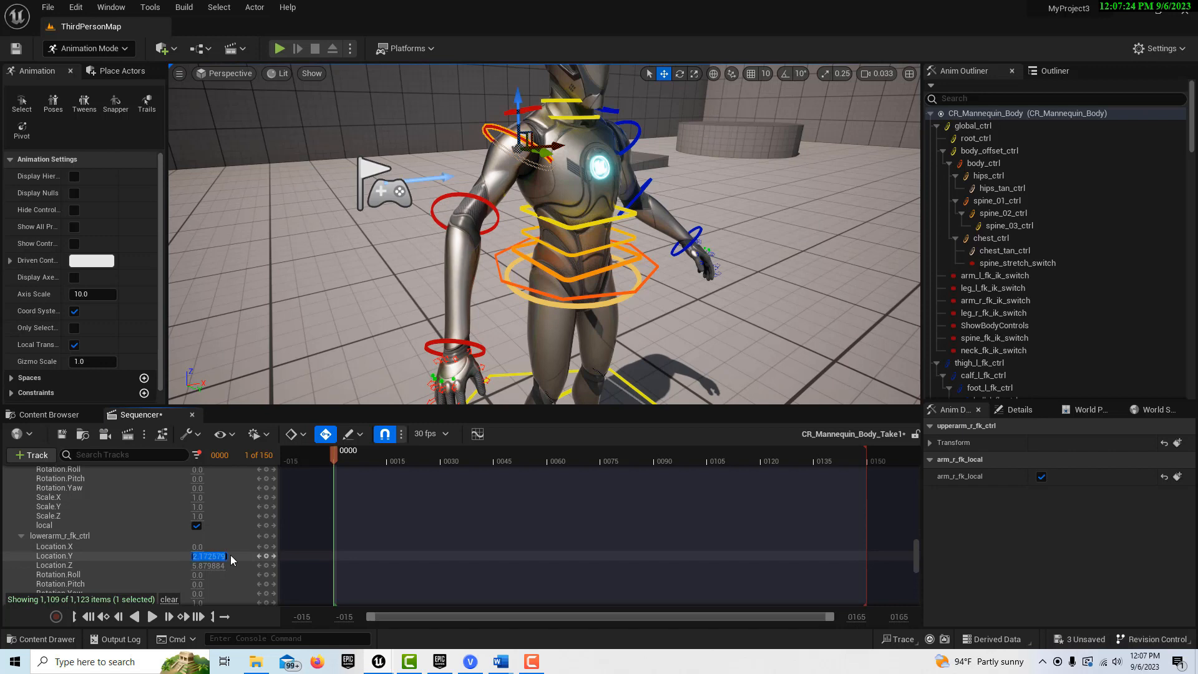
pyautogui.write('0')
pyautogui.press('Return')
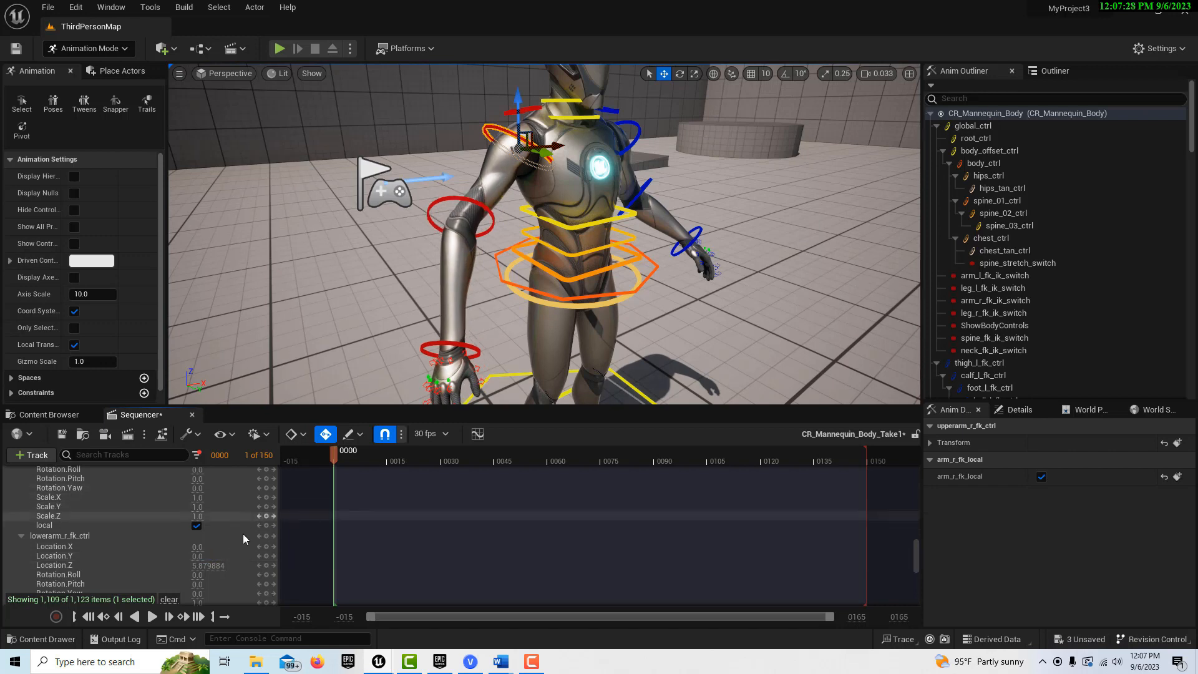
pyautogui.click(210, 566)
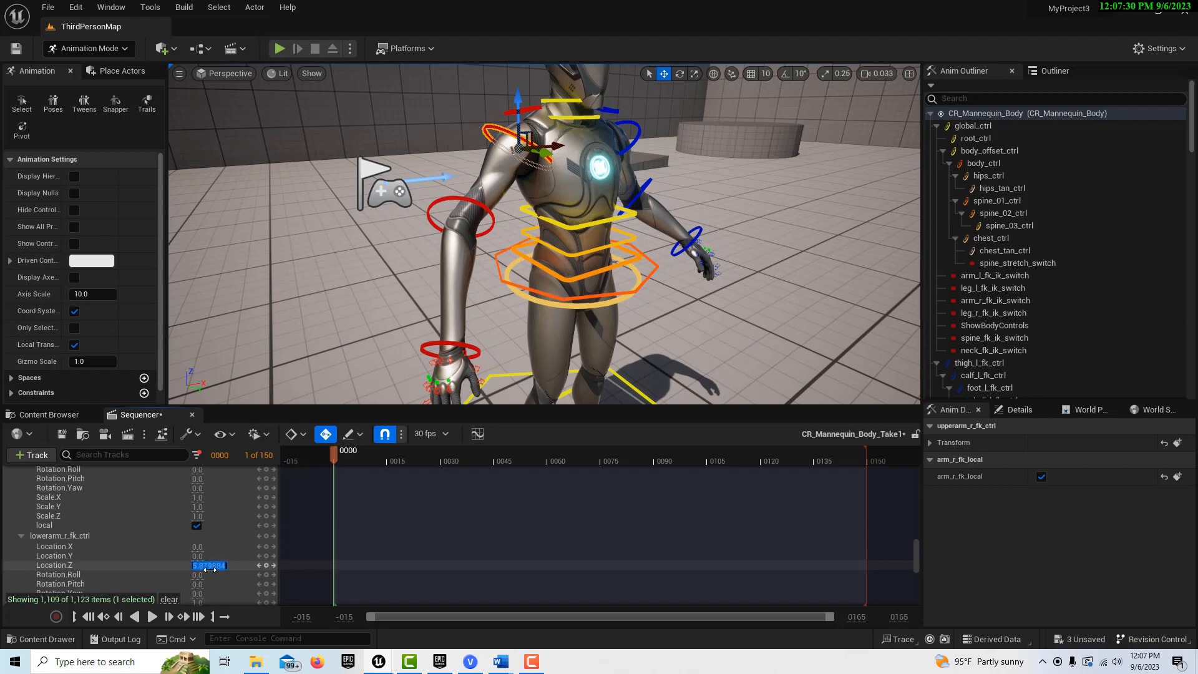
pyautogui.write('0')
pyautogui.press('Return')
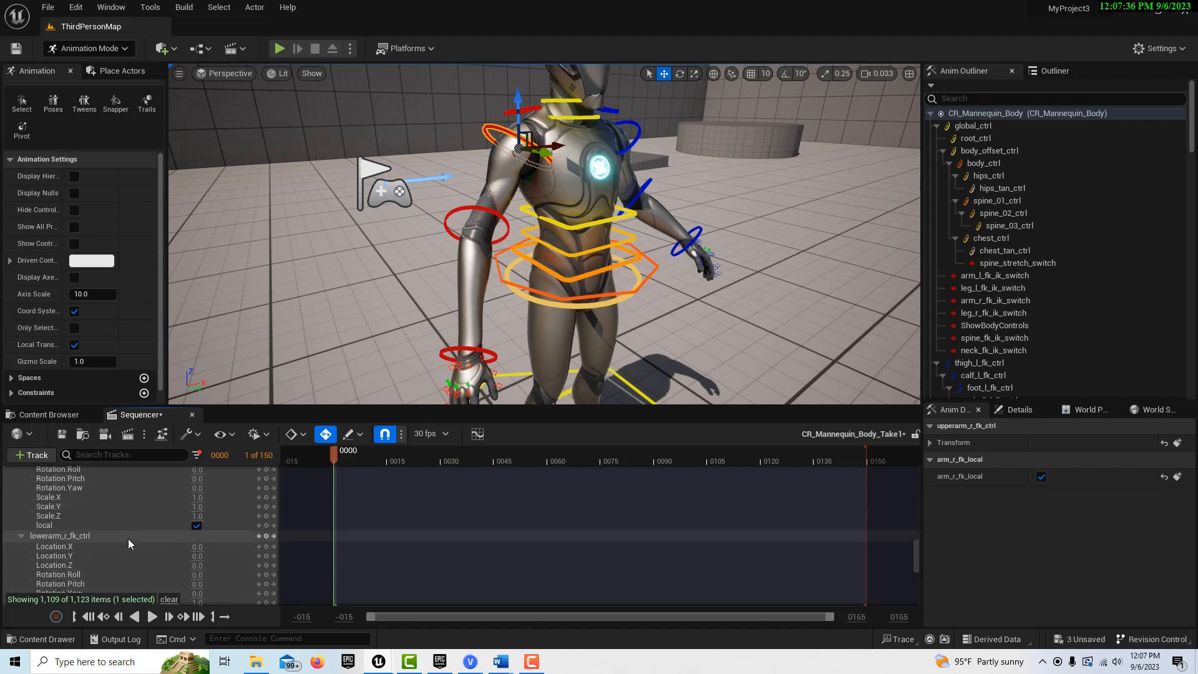
# - Expand hand_r_fk_ctrl in Sequencer and set its Location.X, Location.Y and Location.Z to 0
pyautogui.scroll(-5, 130, 547)
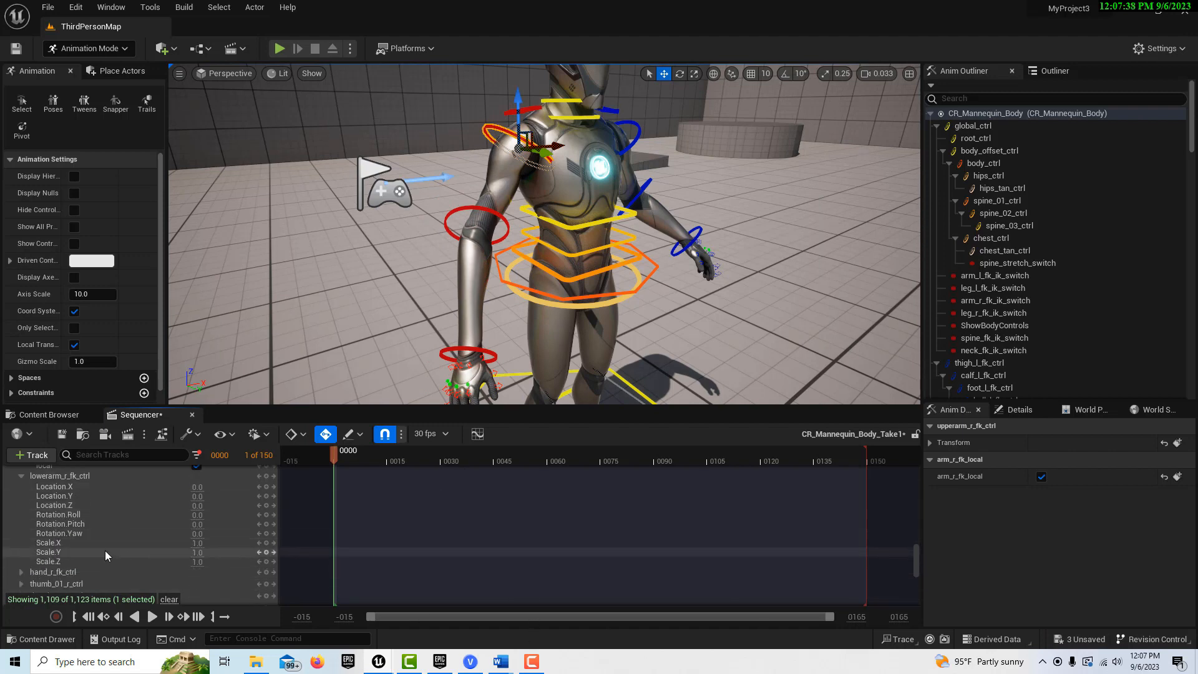
pyautogui.click(21, 512)
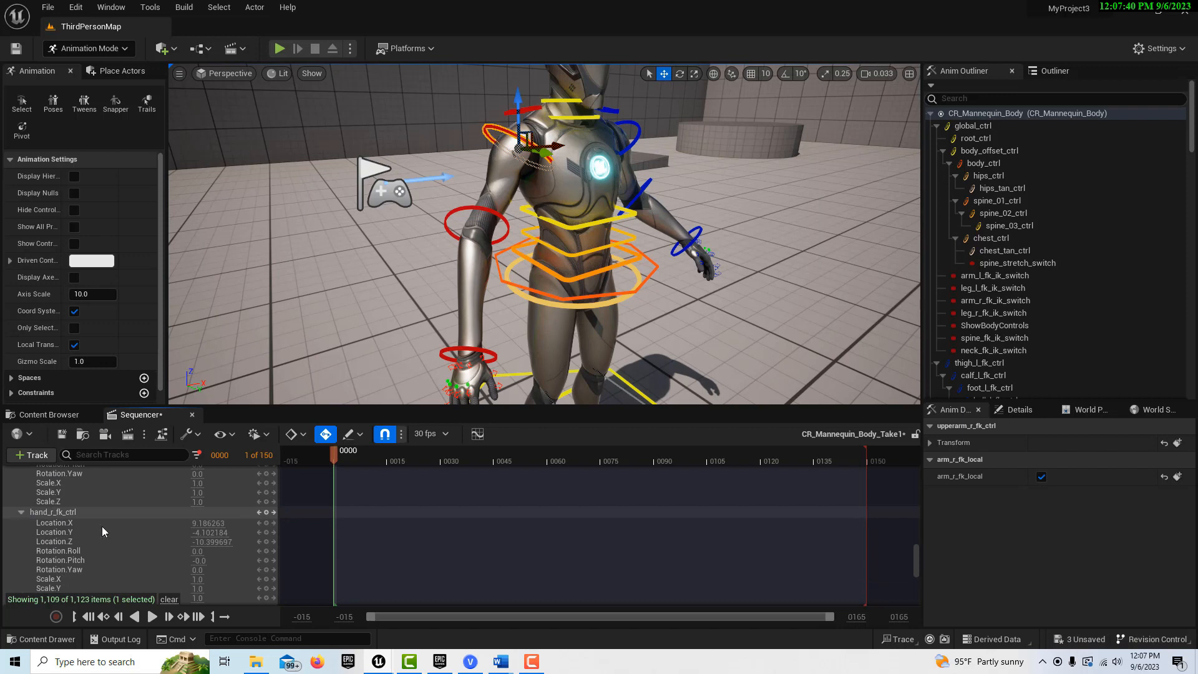
pyautogui.click(210, 523)
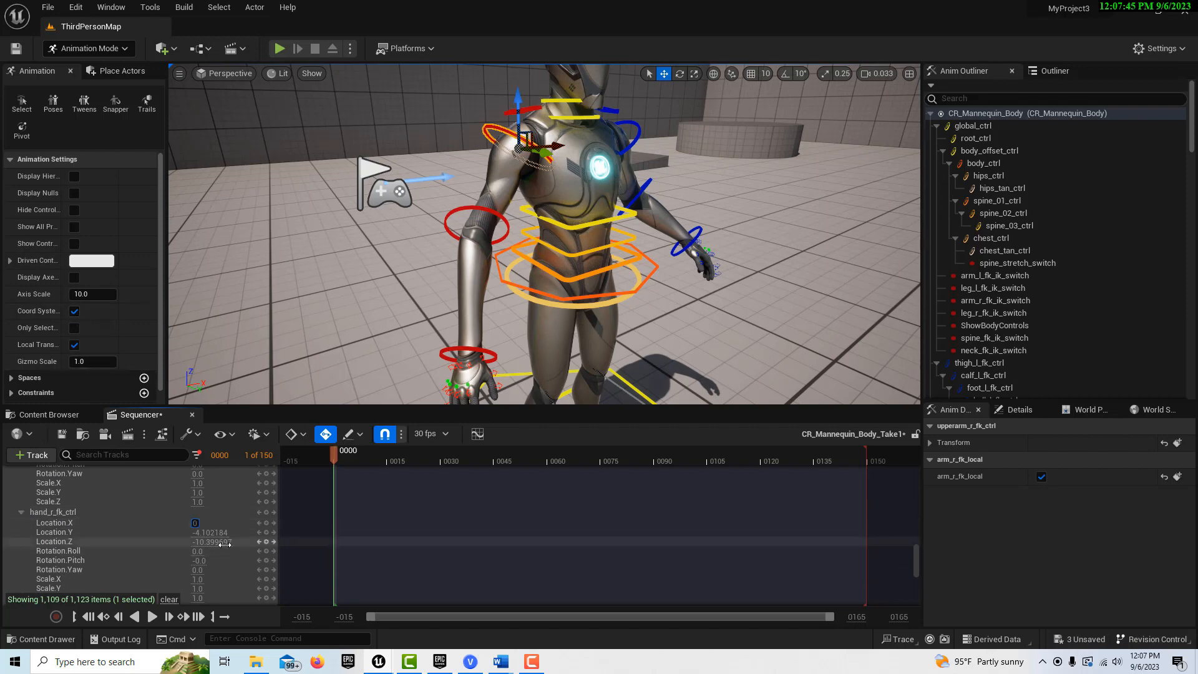
pyautogui.press('Return')
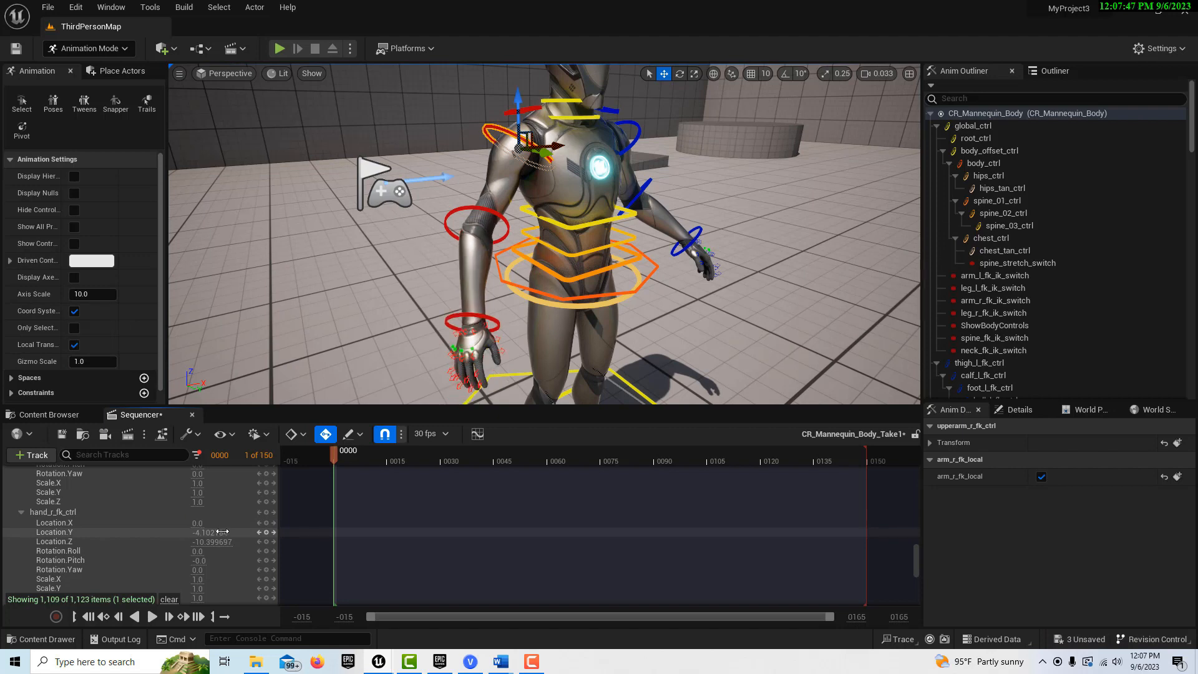
pyautogui.click(213, 532)
pyautogui.write('0')
pyautogui.press('Return')
pyautogui.click(214, 542)
pyautogui.write('0')
pyautogui.press('Return')
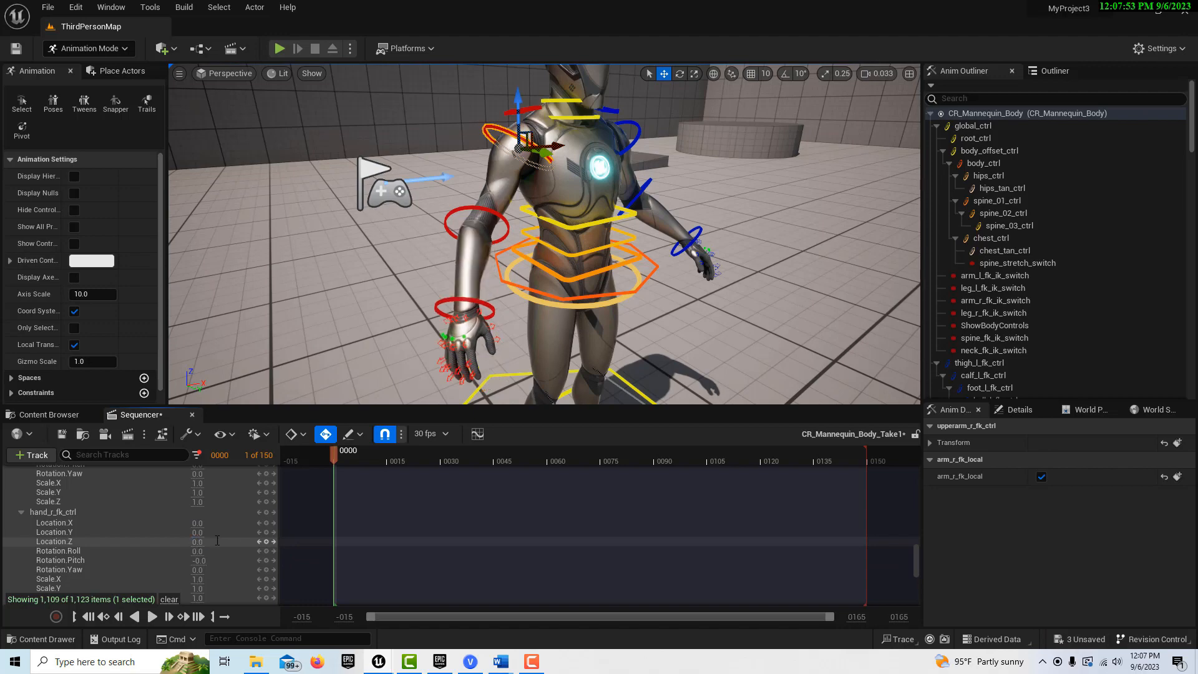
# - Rotate the right upper arm FK control to swing the arm slightly outward from the body
pyautogui.moveTo(679, 298)
pyautogui.mouseDown(button='right')
pyautogui.moveTo(665, 297)
pyautogui.moveTo(881, 301)
pyautogui.moveTo(674, 274)
pyautogui.mouseUp(button='right')
pyautogui.press('s')
pyautogui.moveTo(550, 275); pyautogui.dragTo(540, 258, button='right')
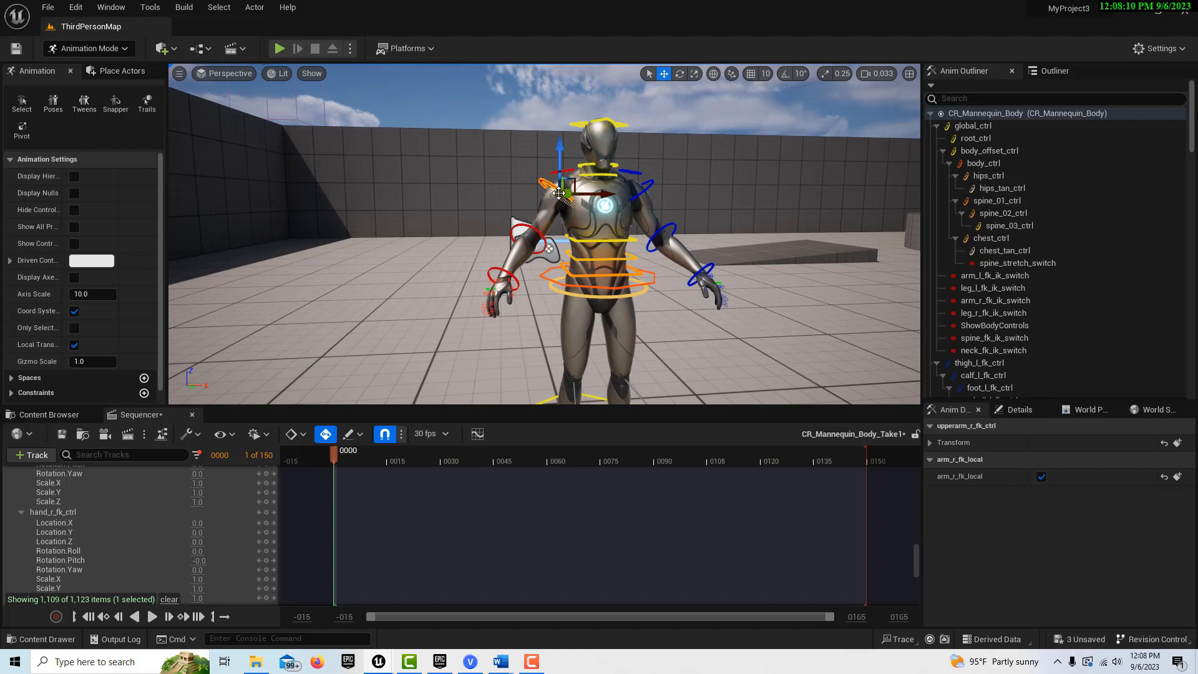
pyautogui.press('e')
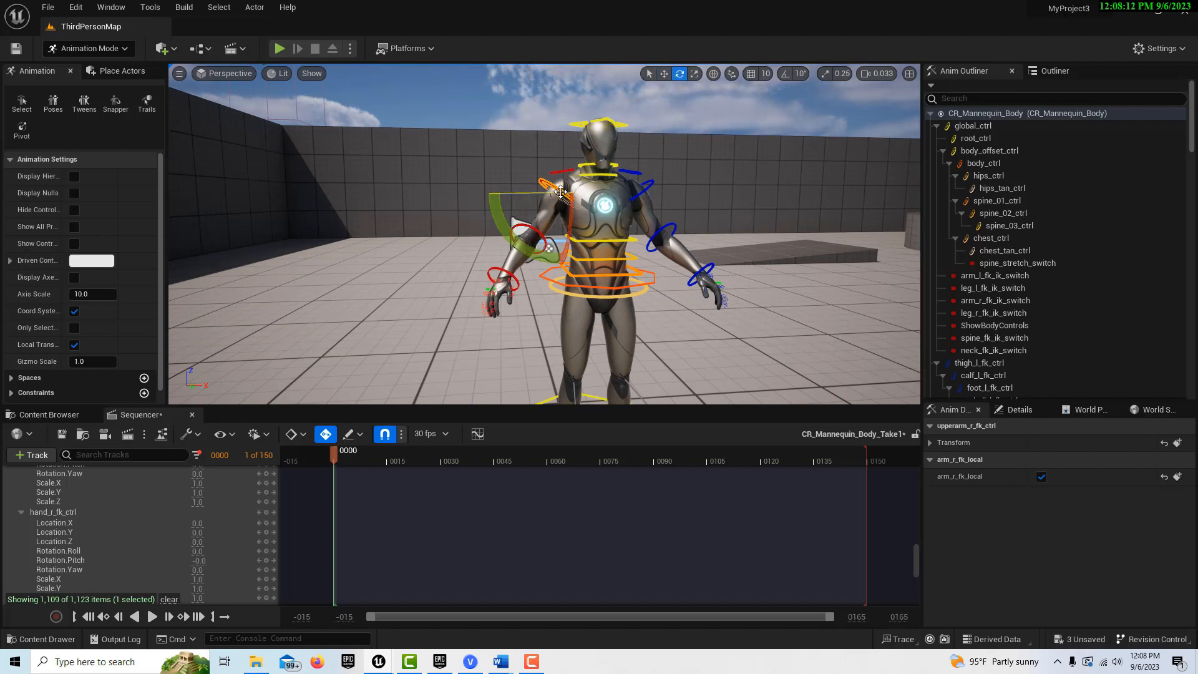
pyautogui.moveTo(495, 208)
pyautogui.mouseDown()
pyautogui.moveTo(500, 156)
pyautogui.moveTo(496, 209)
pyautogui.mouseUp()
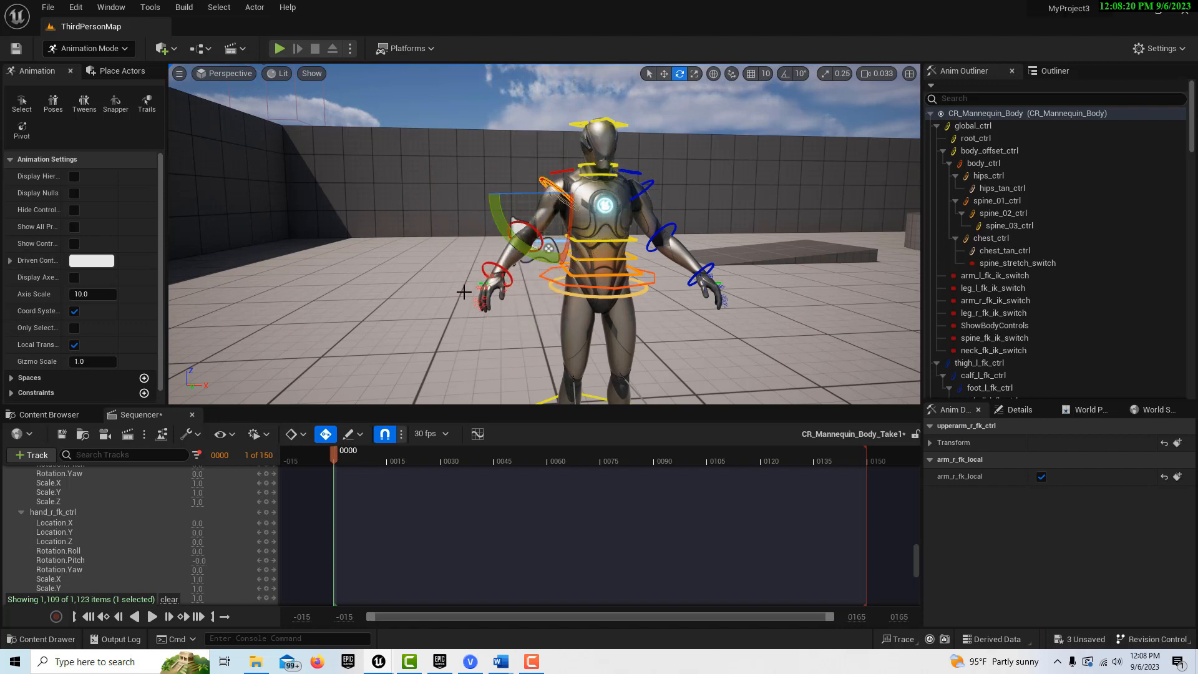
pyautogui.moveTo(524, 249)
pyautogui.mouseDown()
pyautogui.moveTo(516, 223)
pyautogui.moveTo(529, 245)
pyautogui.moveTo(532, 228)
pyautogui.moveTo(530, 246)
pyautogui.moveTo(532, 228)
pyautogui.moveTo(530, 242)
pyautogui.mouseUp()
# - Set Rotation.Roll, Rotation.Pitch and Rotation.Yaw of upperarm_r_fk_ctrl to 0 in Sequencer
pyautogui.scroll(1, 171, 537)
pyautogui.scroll(5, 169, 538)
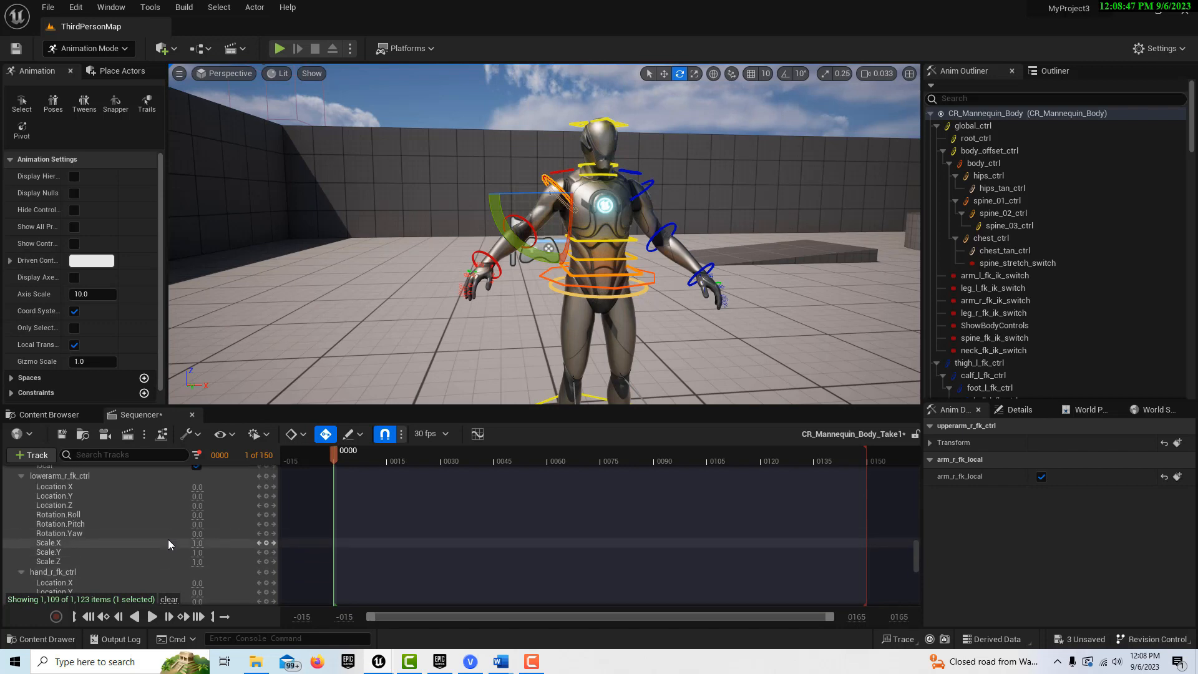
pyautogui.click(167, 539)
pyautogui.scroll(-1, 174, 540)
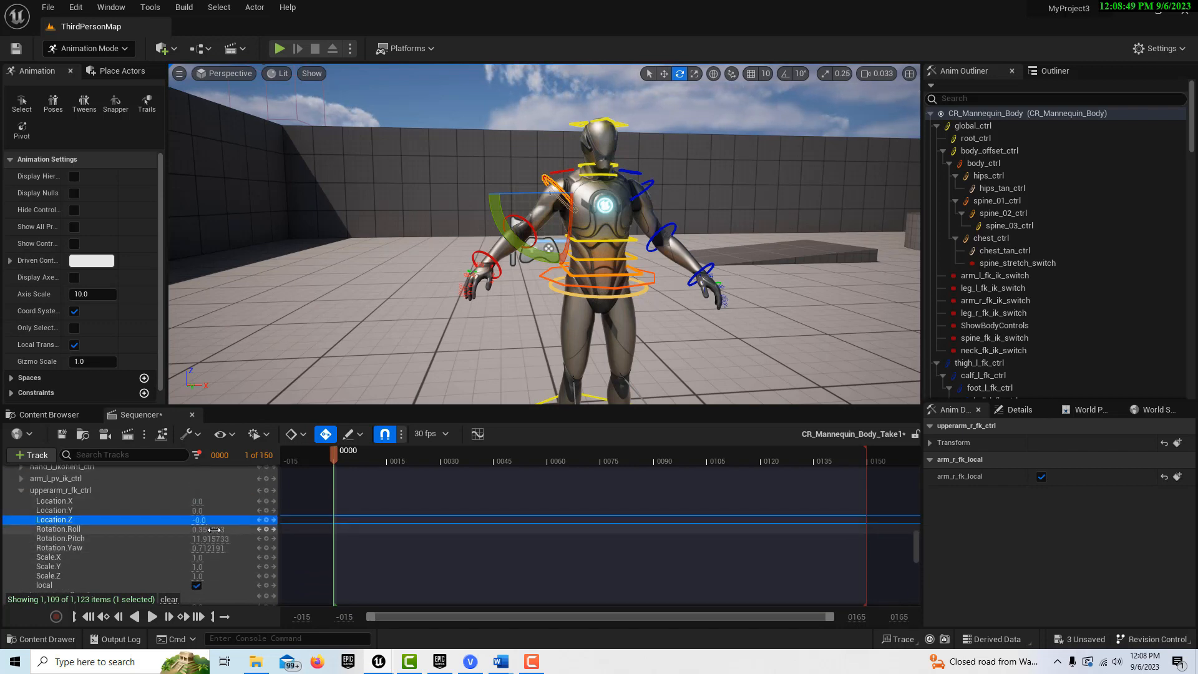
pyautogui.click(215, 529)
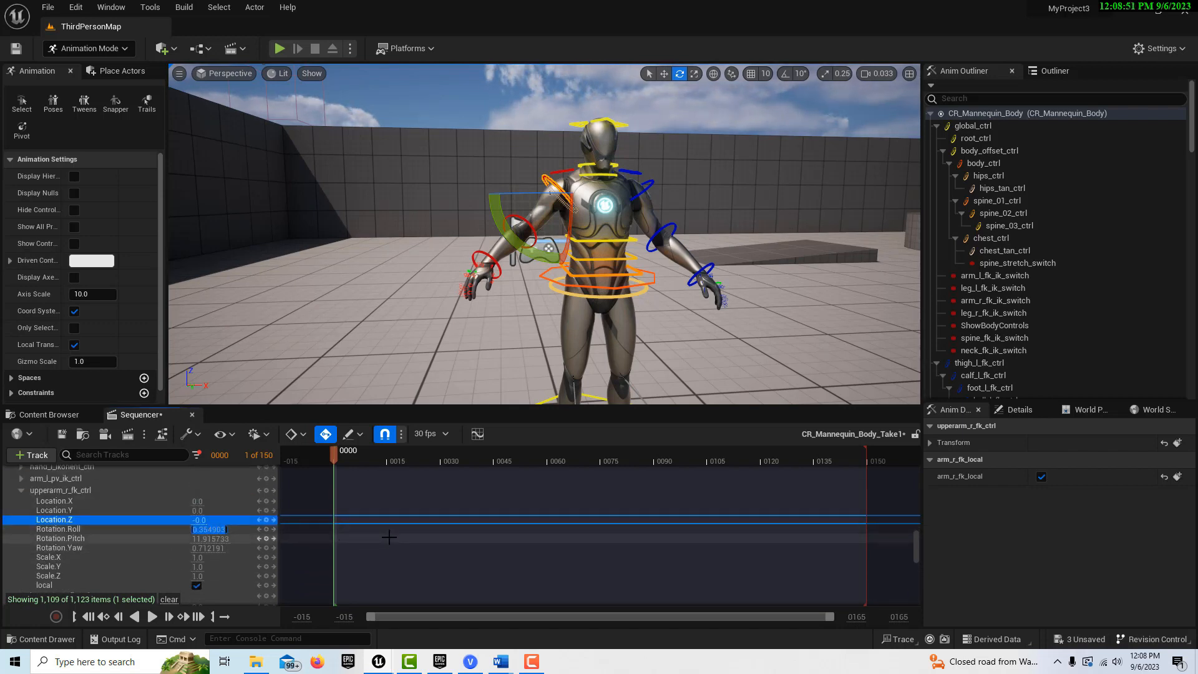
pyautogui.write('0')
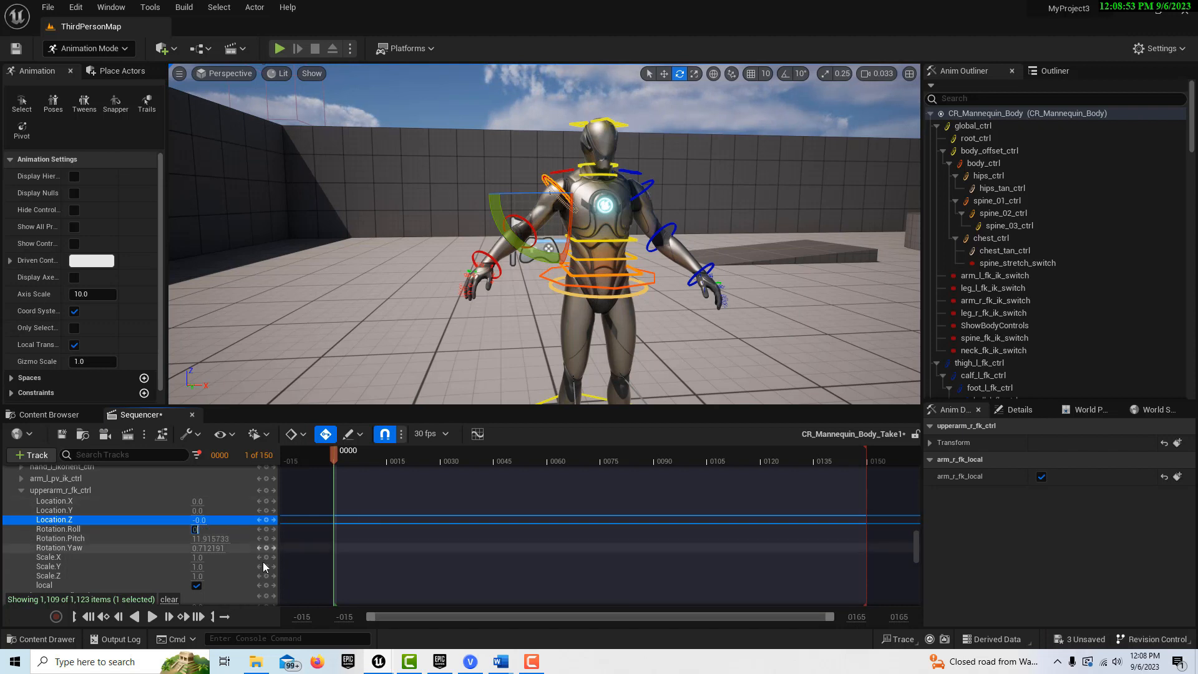
pyautogui.press('Return')
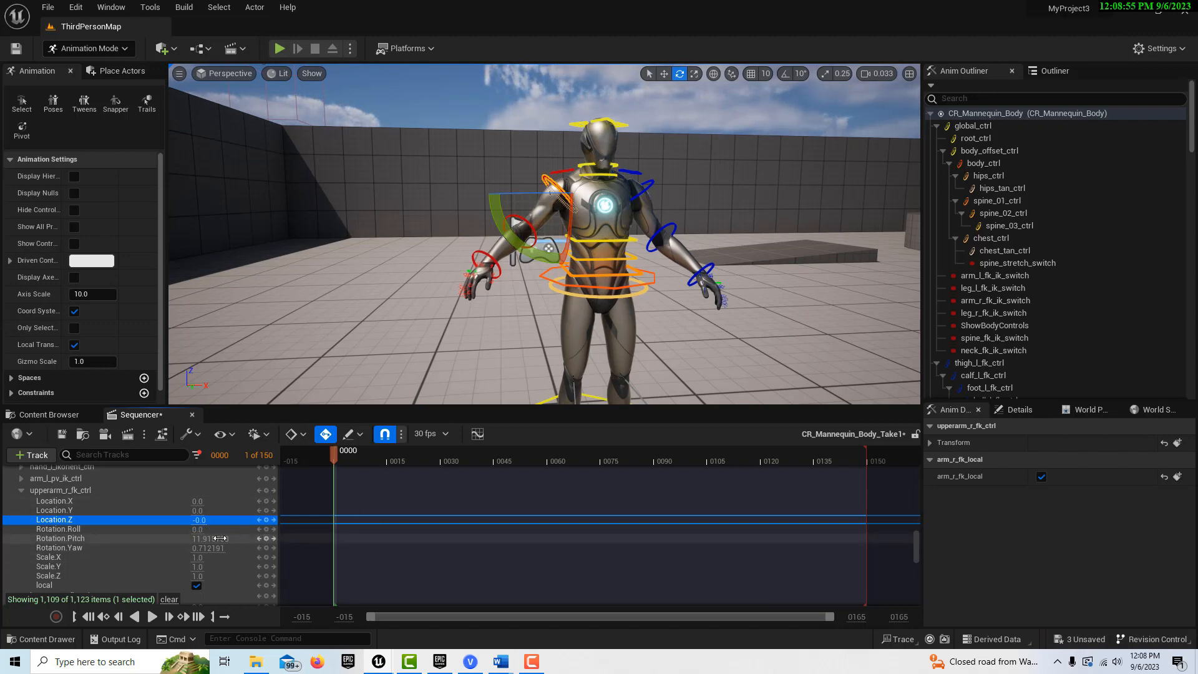
pyautogui.click(219, 538)
pyautogui.write('0')
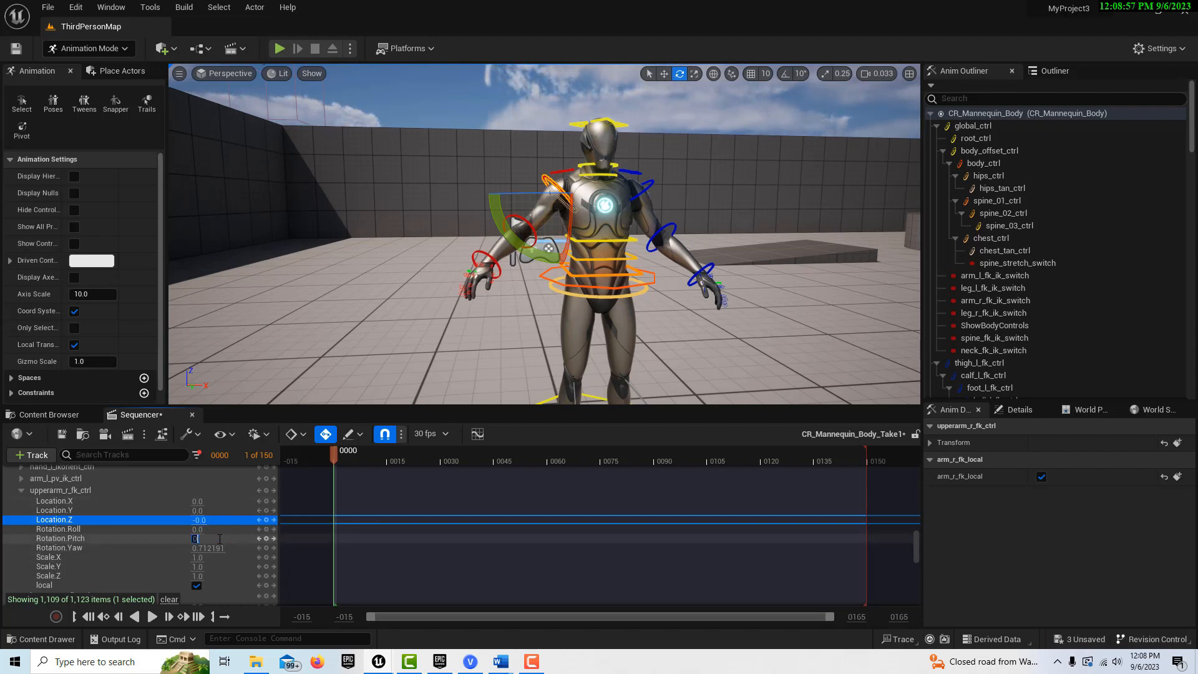
pyautogui.press('Return')
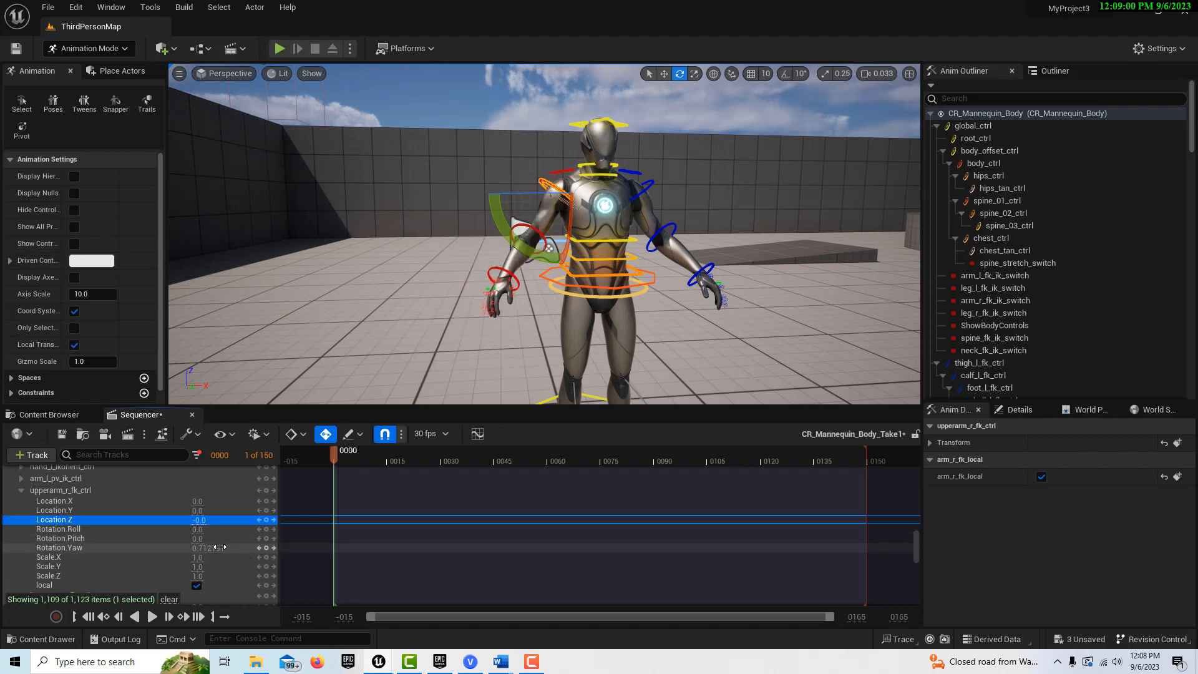
pyautogui.click(220, 548)
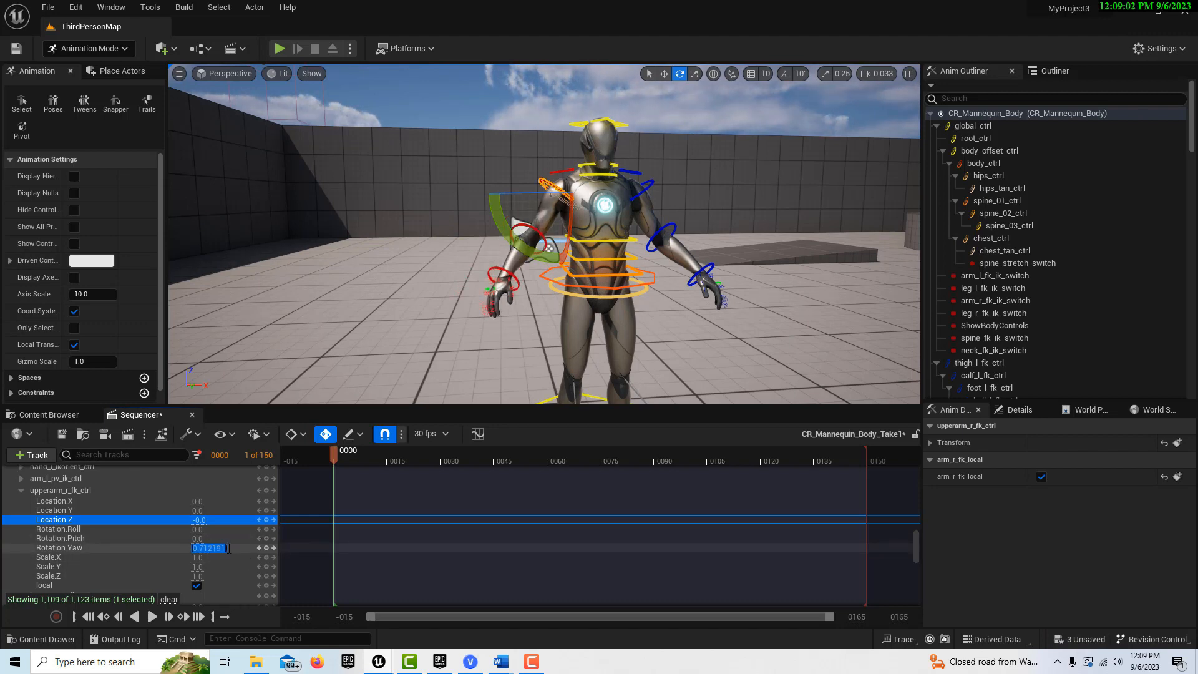
pyautogui.write('0')
pyautogui.press('Return')
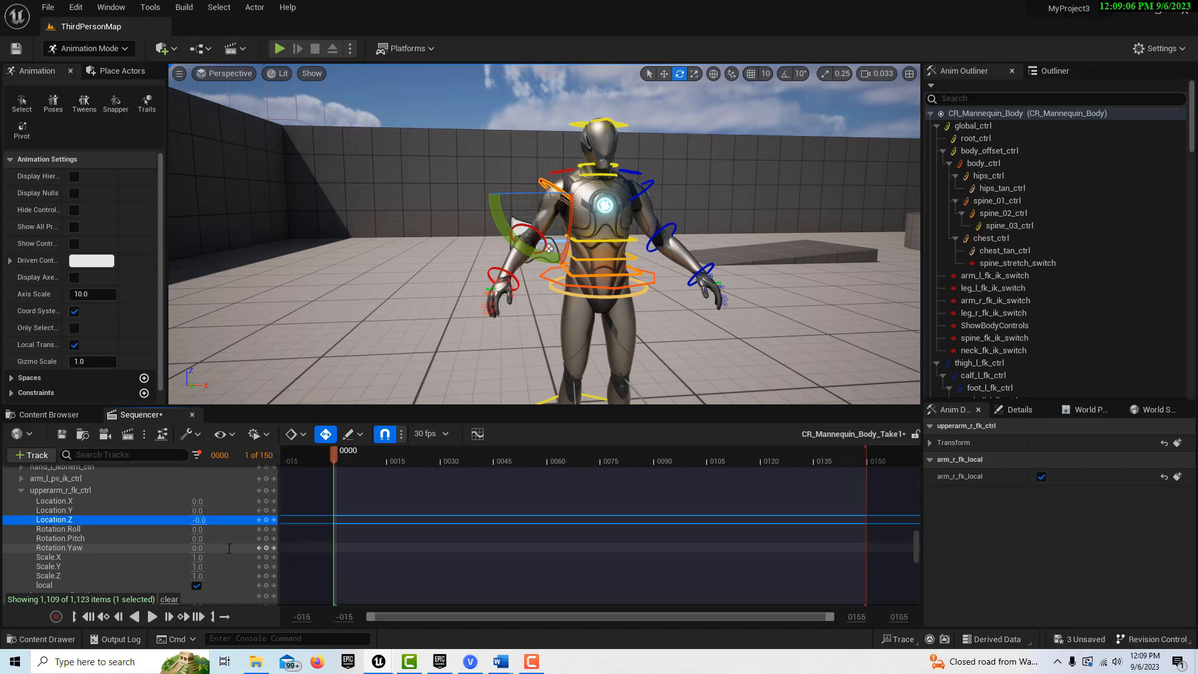
# - Select body_ctrl at the hips and move it down to bend the knees into a crouch, then raise it partway
pyautogui.moveTo(719, 379); pyautogui.dragTo(659, 325, button='right')
pyautogui.press('s')
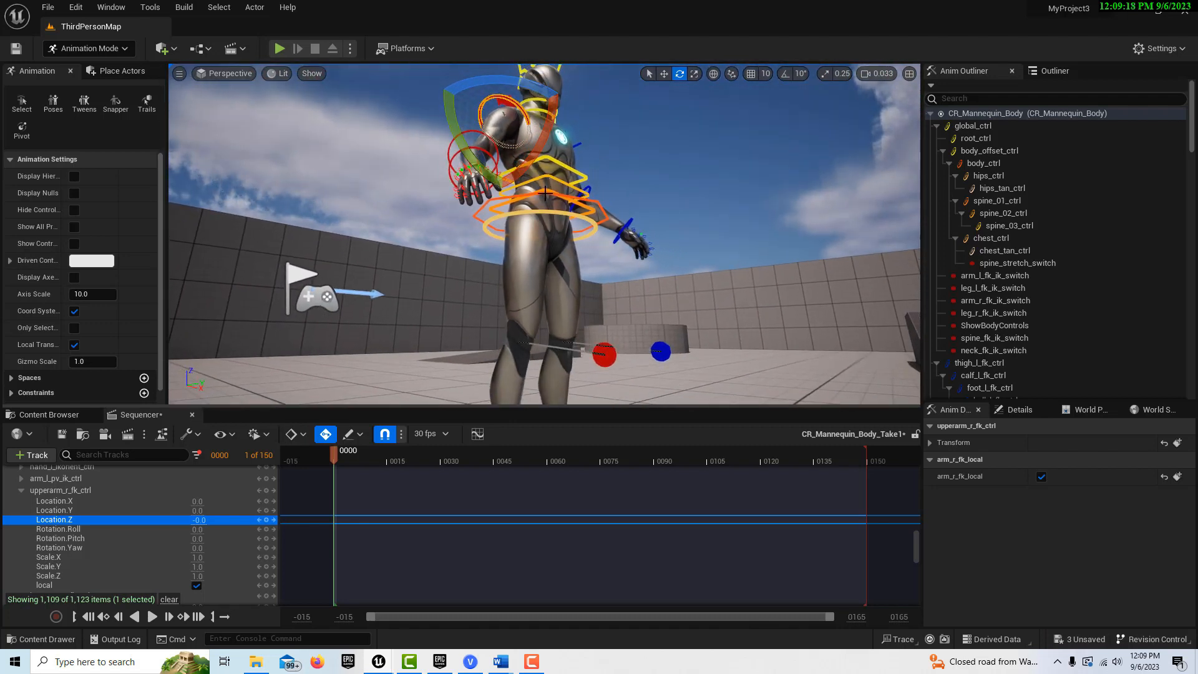
pyautogui.click(501, 198)
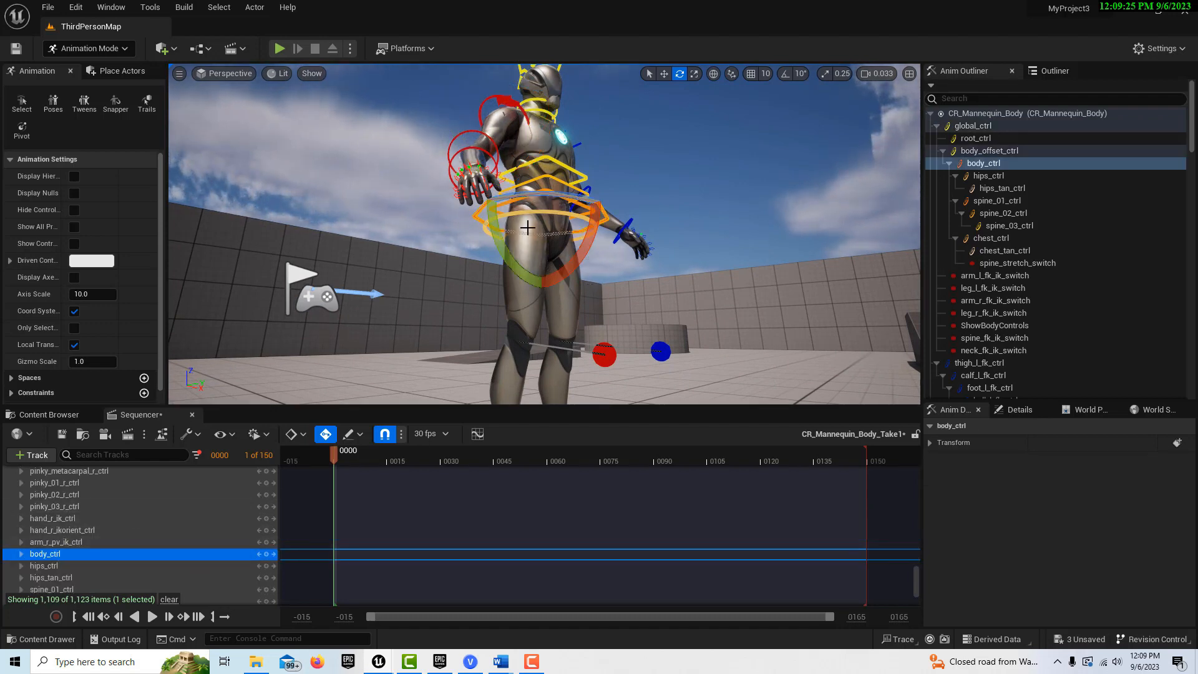
pyautogui.press('r')
pyautogui.press('w')
pyautogui.moveTo(528, 228); pyautogui.dragTo(552, 255, button='right')
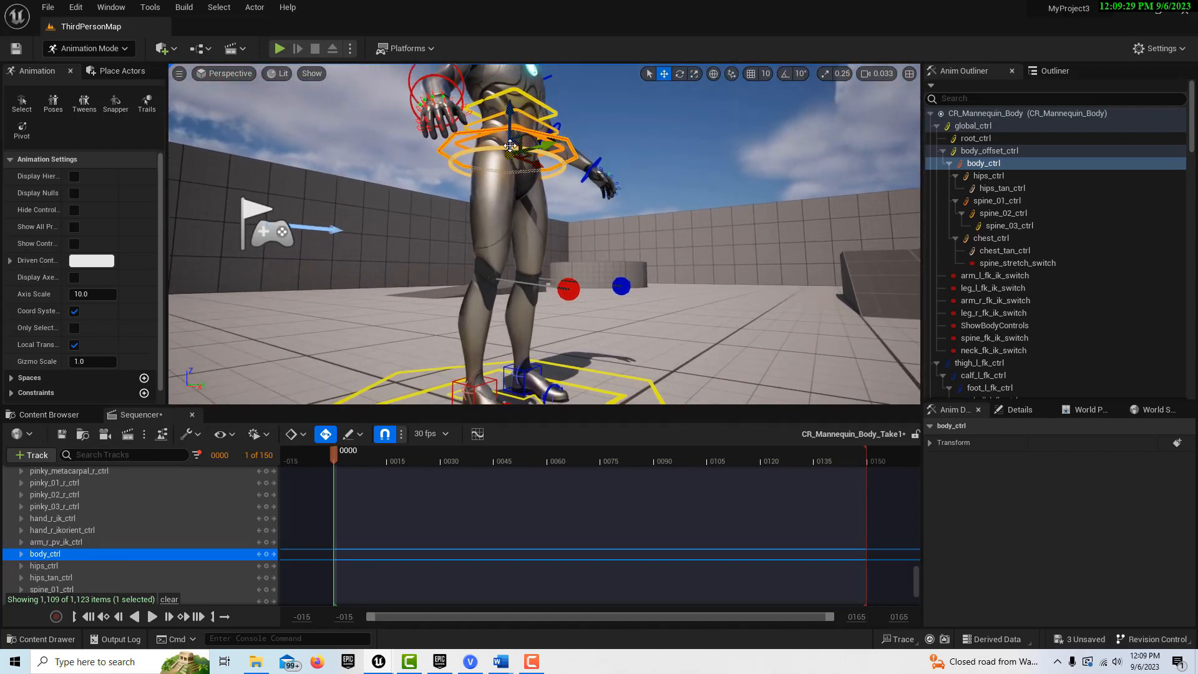
pyautogui.moveTo(510, 123); pyautogui.dragTo(510, 152)
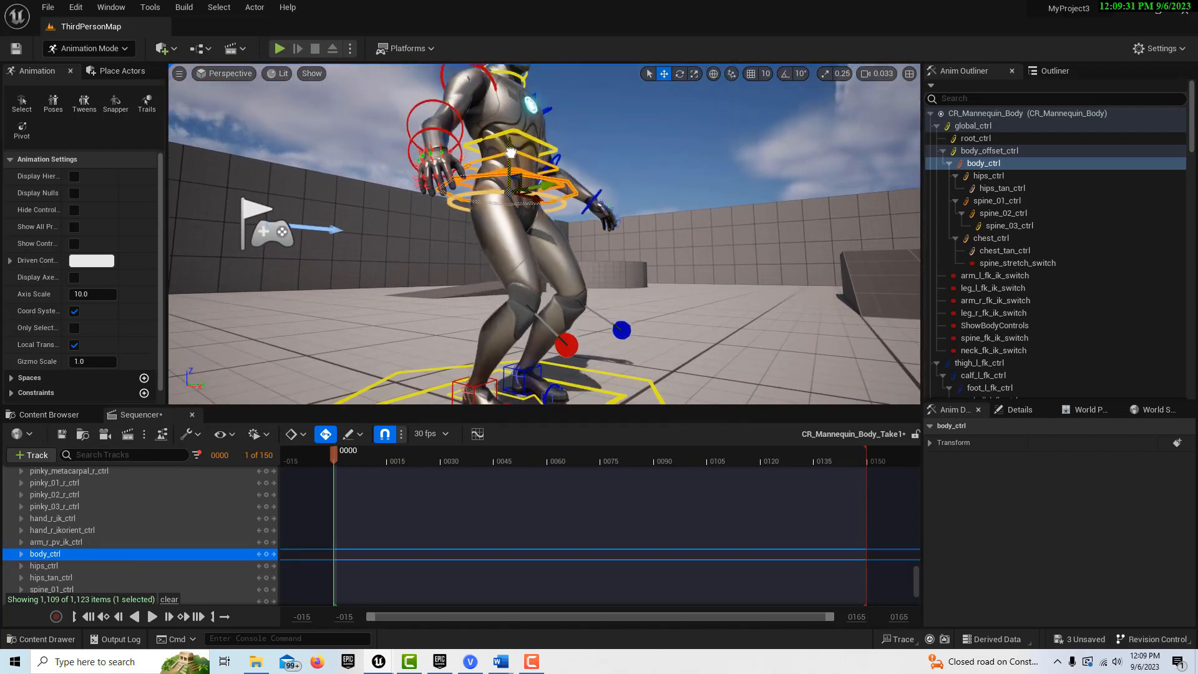
pyautogui.moveTo(518, 226); pyautogui.dragTo(491, 235)
pyautogui.moveTo(691, 239); pyautogui.dragTo(649, 292, button='right')
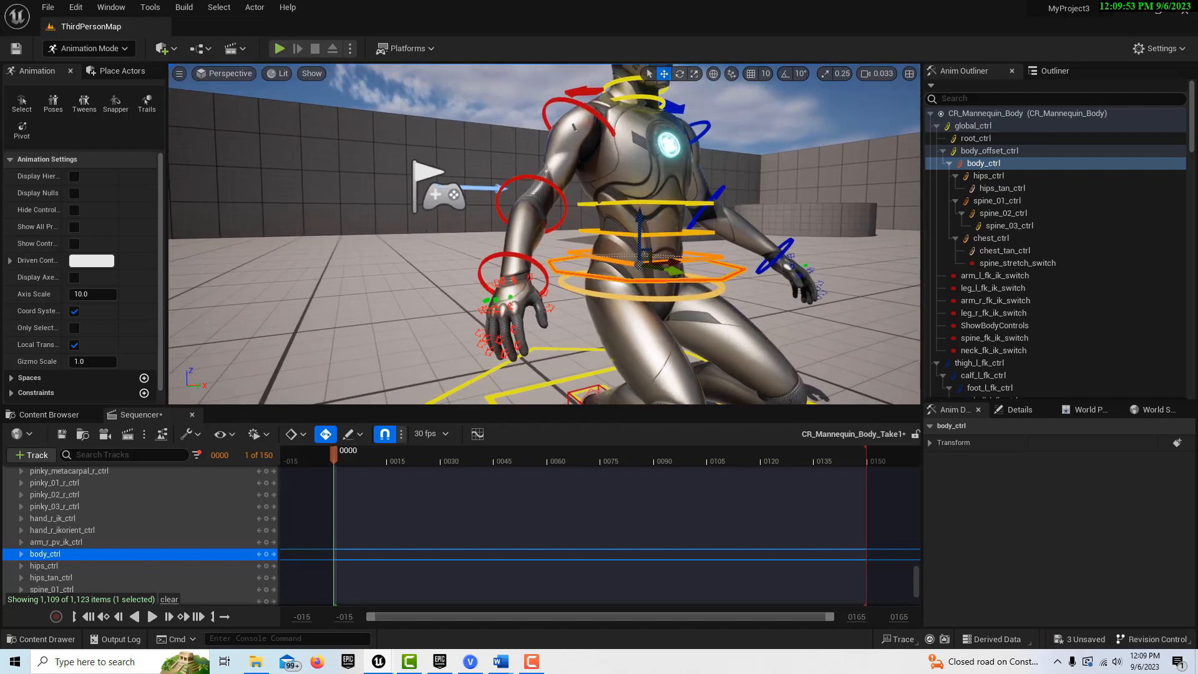
pyautogui.moveTo(639, 217); pyautogui.dragTo(680, 134)
# - Select foot_r_ik_ctrl on the right foot and move it forward and up so the right knee lifts
pyautogui.moveTo(624, 232); pyautogui.dragTo(632, 313, button='right')
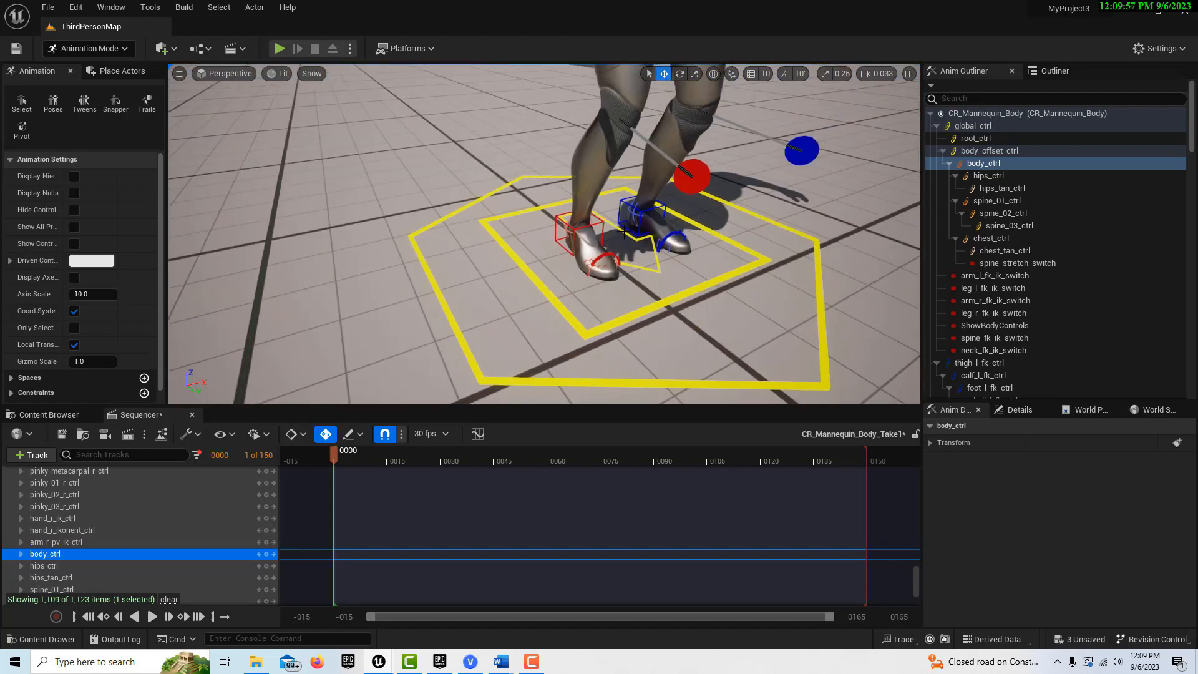
pyautogui.click(570, 230)
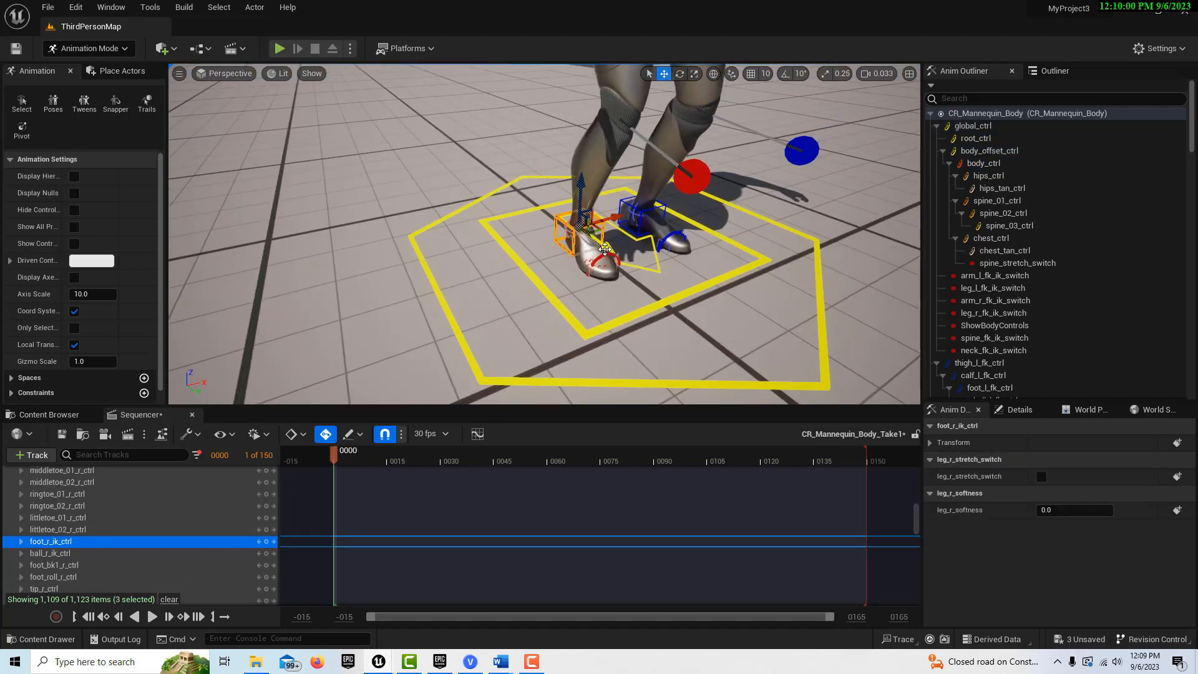
pyautogui.moveTo(593, 239); pyautogui.dragTo(674, 226)
pyautogui.moveTo(675, 226); pyautogui.dragTo(716, 203, button='right')
pyautogui.moveTo(500, 308); pyautogui.dragTo(500, 283, button='right')
pyautogui.scroll(-8, 500, 284)
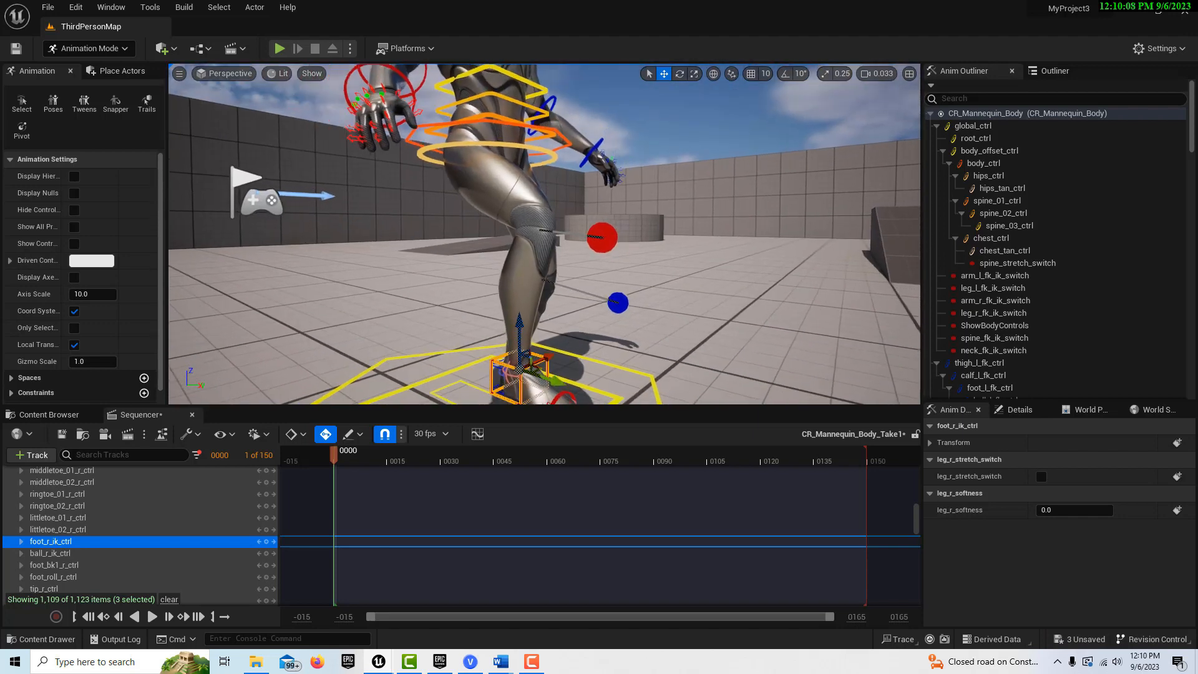
pyautogui.moveTo(528, 284); pyautogui.dragTo(545, 243)
pyautogui.moveTo(545, 244); pyautogui.dragTo(646, 242, button='right')
pyautogui.moveTo(545, 234)
pyautogui.mouseDown(button='right')
pyautogui.moveTo(359, 240)
pyautogui.moveTo(349, 156)
pyautogui.moveTo(331, 216)
pyautogui.moveTo(315, 209)
pyautogui.mouseUp(button='right')
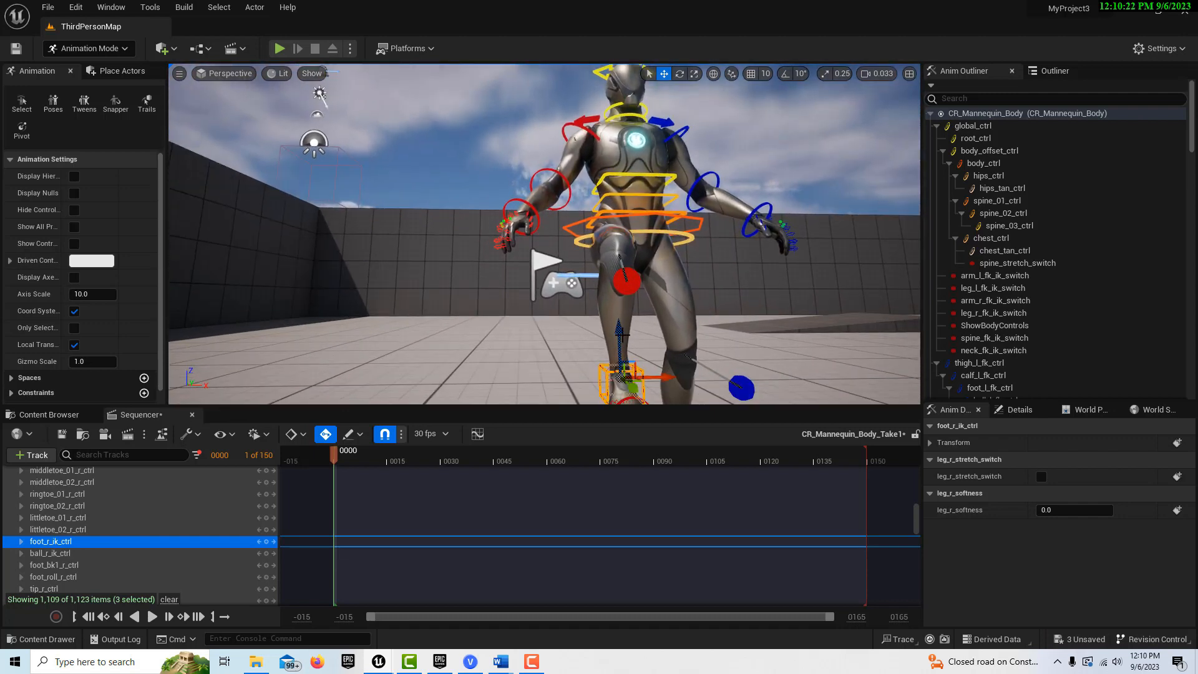
# - Filter the rig controls by "head" and select head_ctrl on the mannequin
pyautogui.scroll(8, 98, 508)
pyautogui.scroll(5, 142, 529)
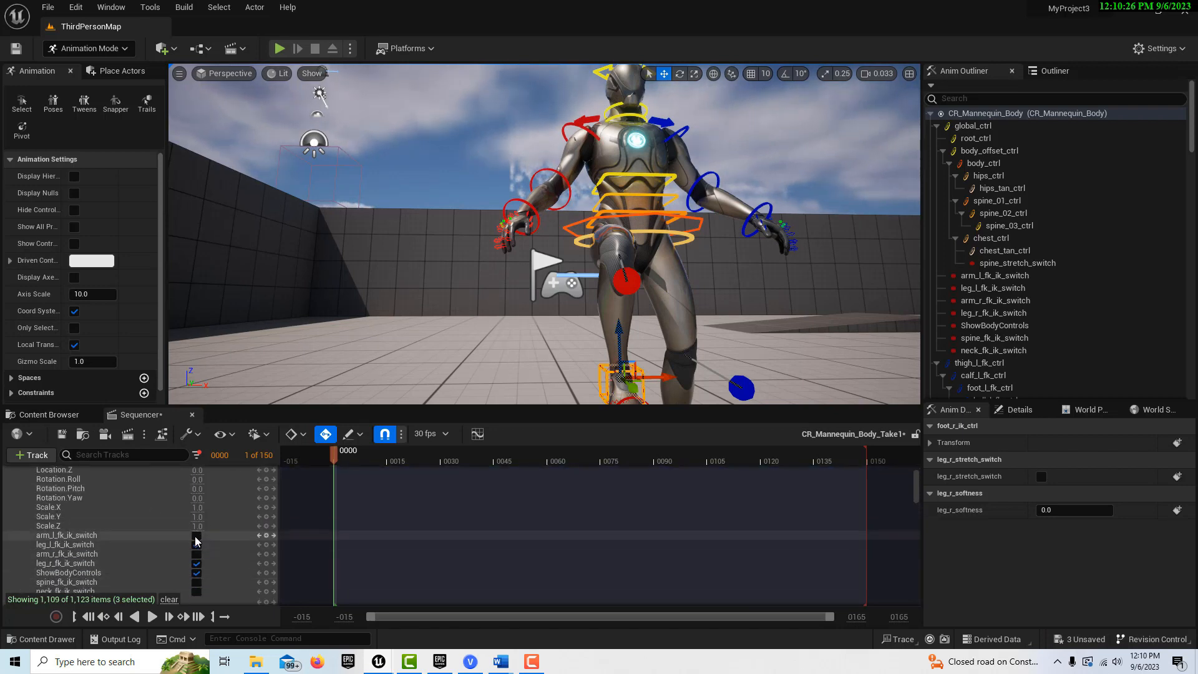
pyautogui.moveTo(862, 312); pyautogui.dragTo(886, 324, button='right')
pyautogui.press('s')
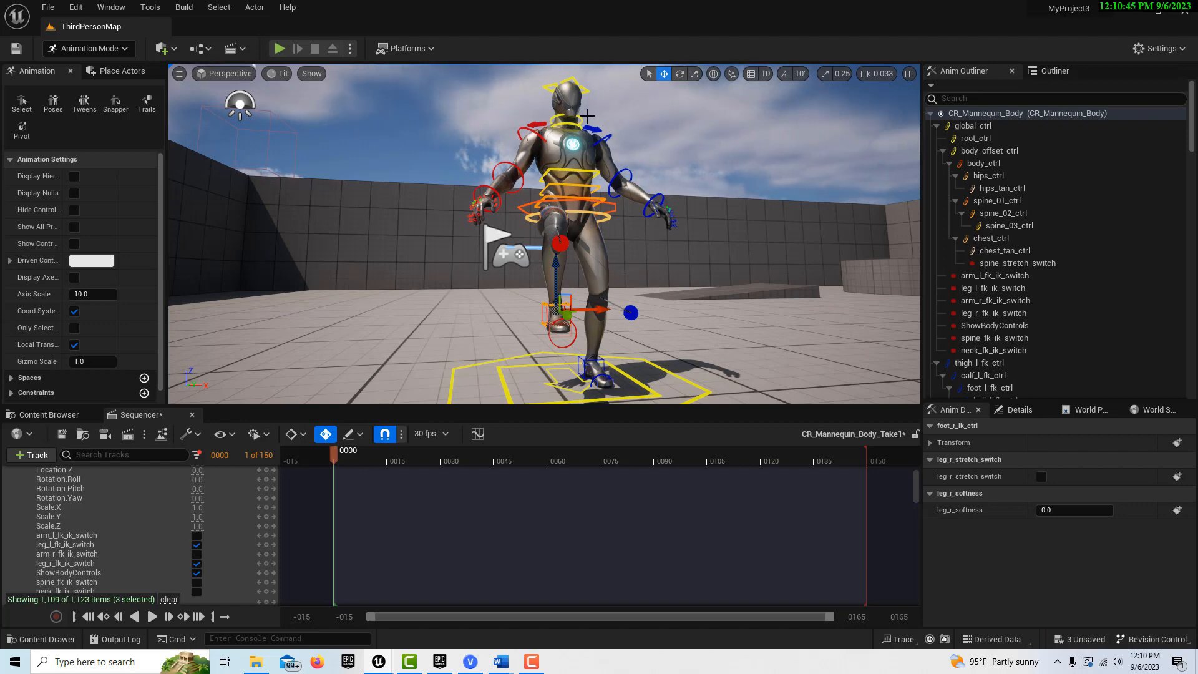
pyautogui.click(547, 174)
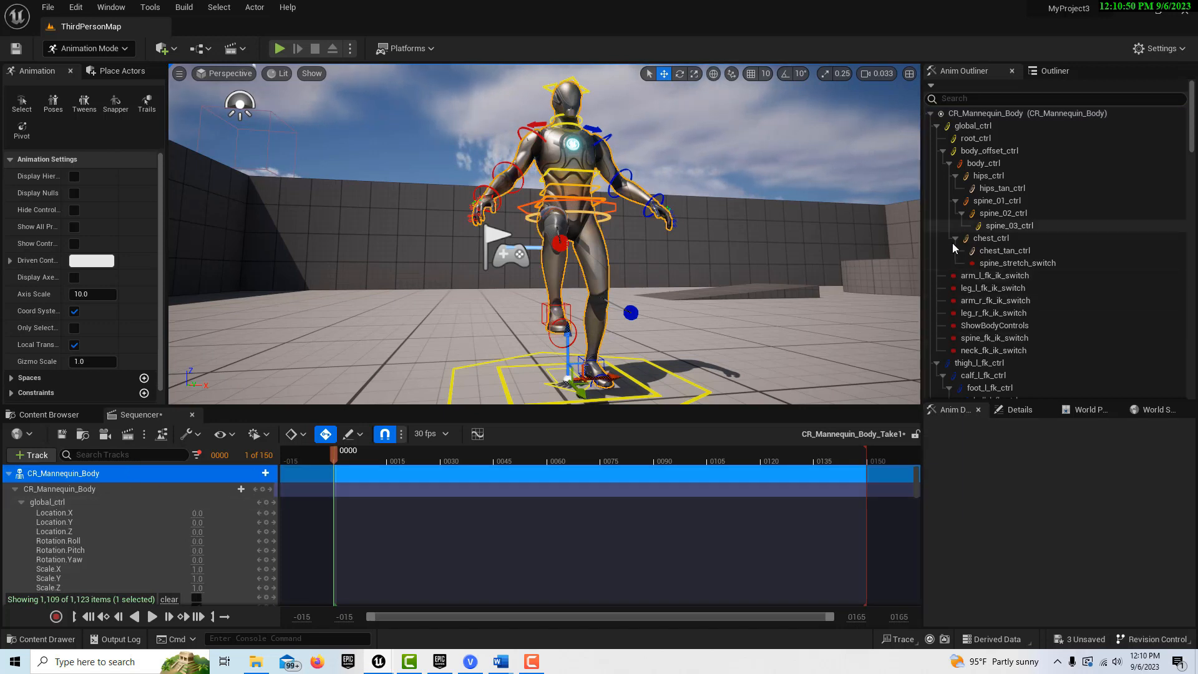
pyautogui.click(987, 98)
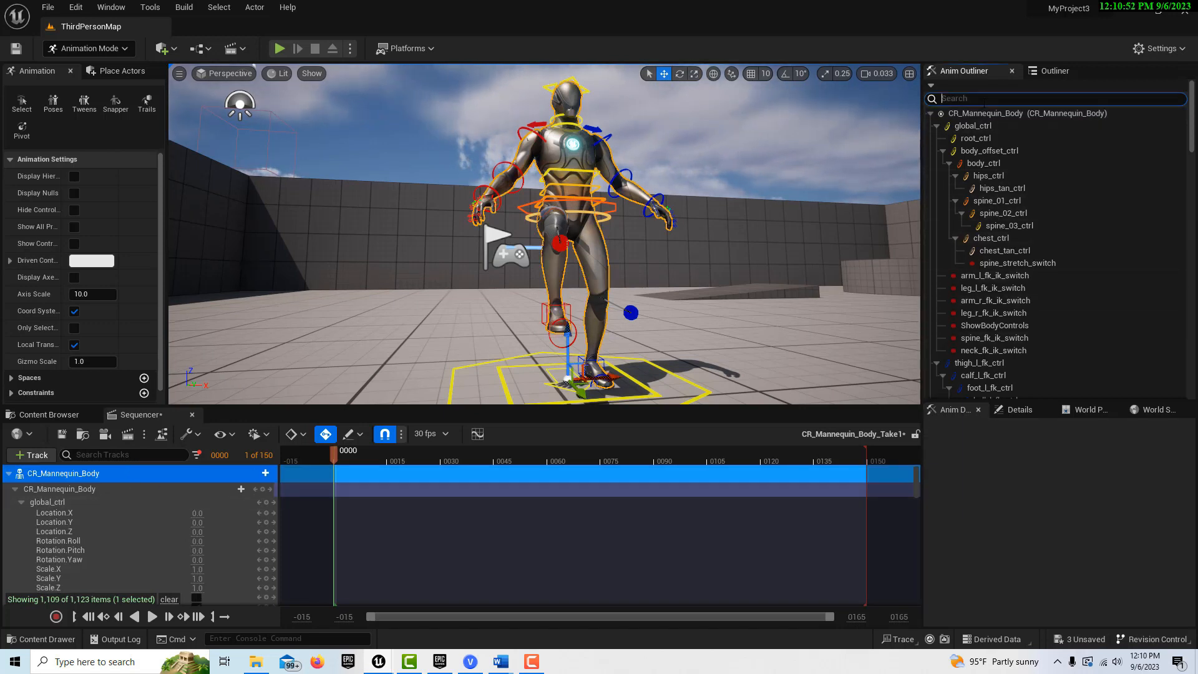
pyautogui.write('head')
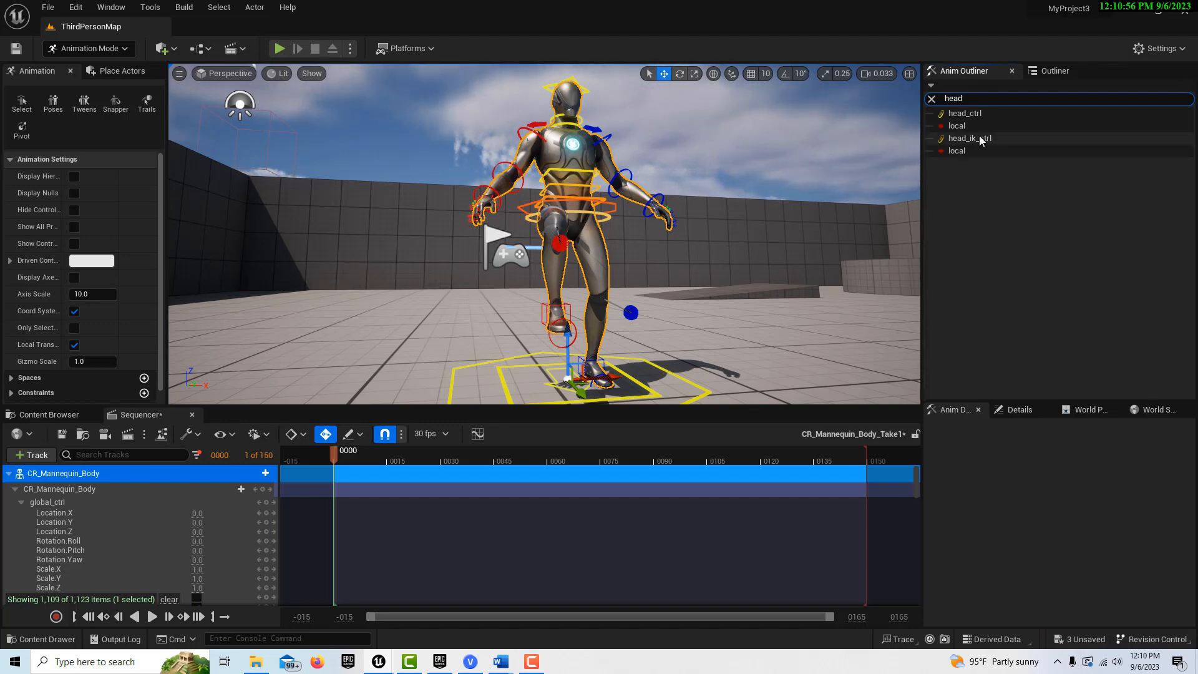
pyautogui.click(965, 114)
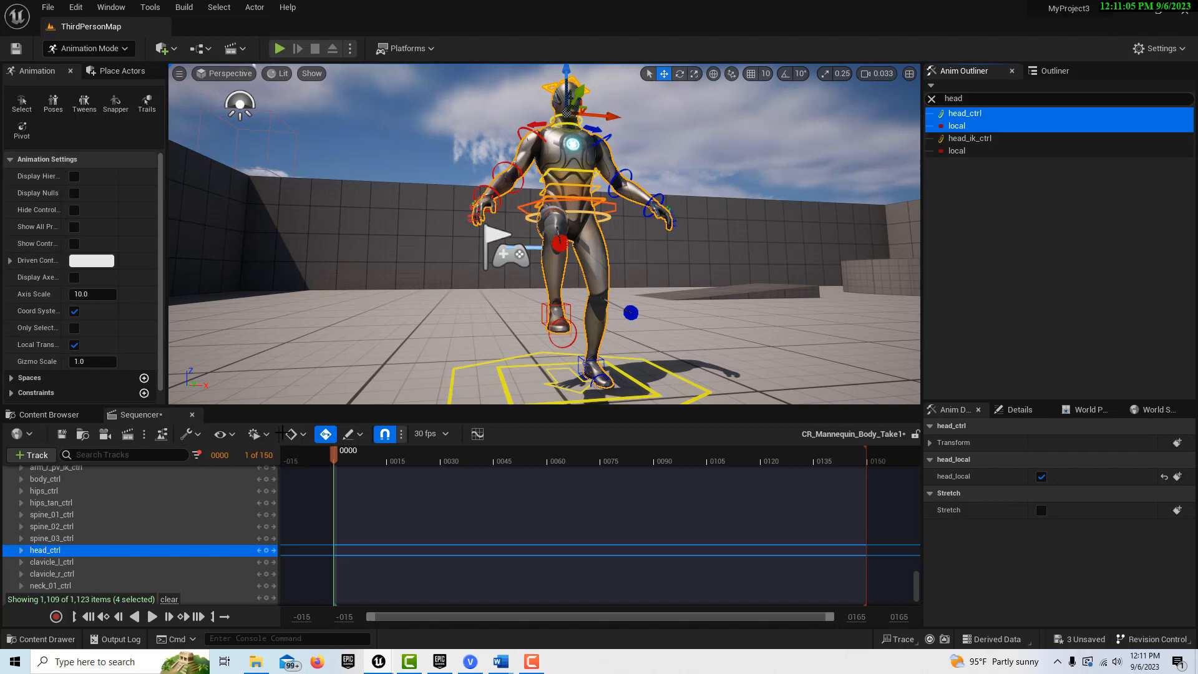
# - Select head_ik_ctrl and expand its location, rotation and scale channels in Sequencer
pyautogui.scroll(-10, 201, 571)
pyautogui.scroll(-10, 201, 573)
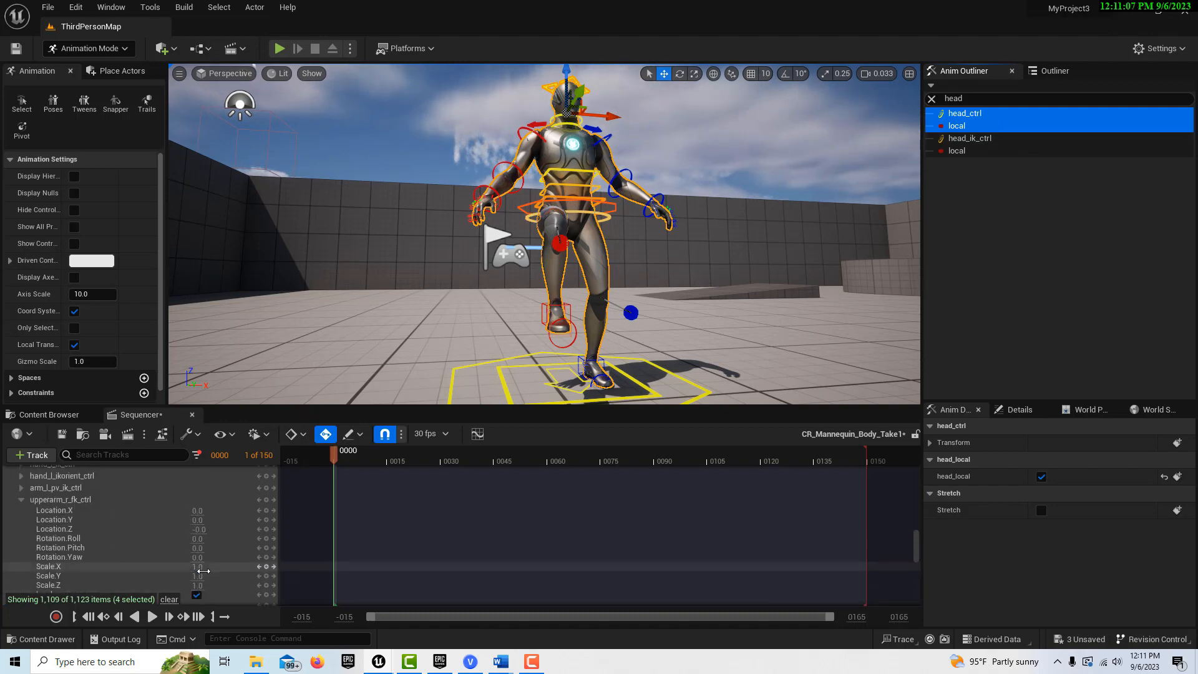
pyautogui.scroll(10, 216, 572)
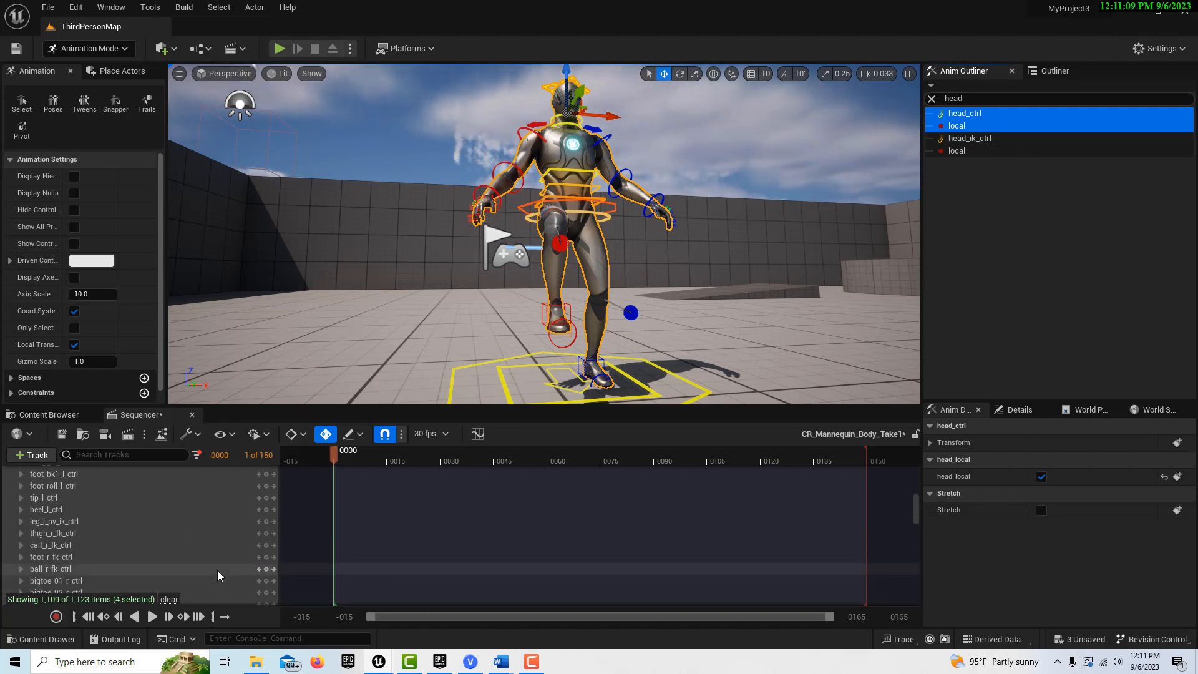
pyautogui.scroll(3, 219, 571)
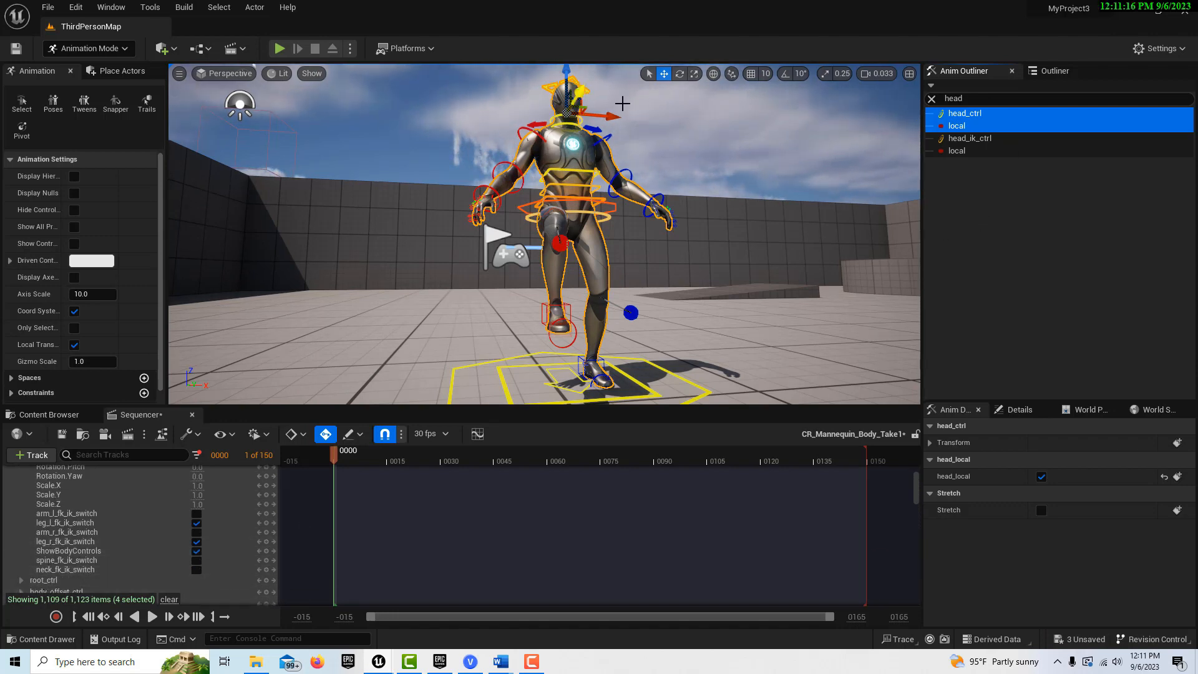
pyautogui.scroll(-3, 641, 121)
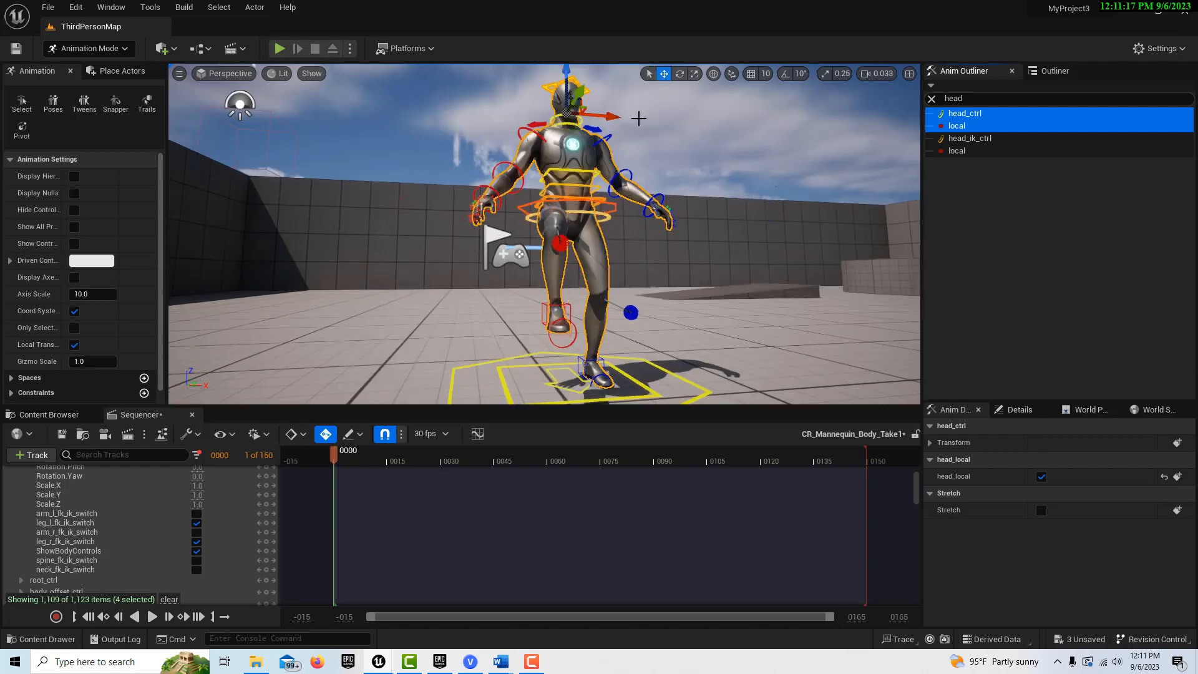
pyautogui.click(969, 144)
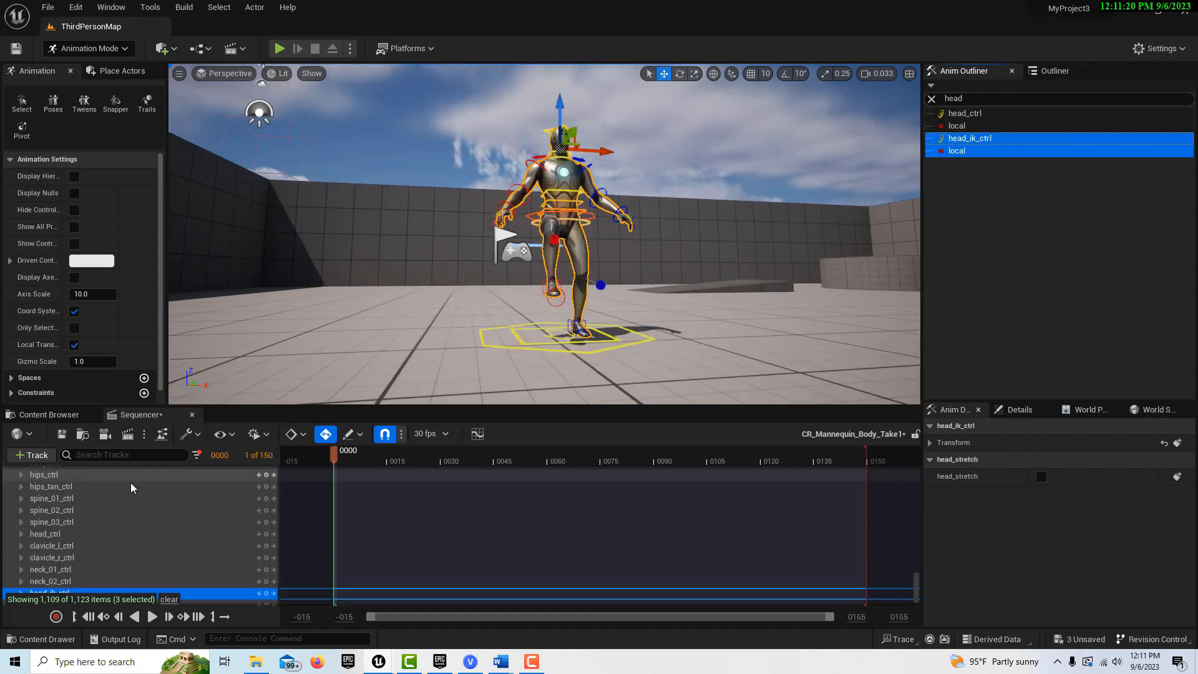
pyautogui.scroll(-2, 113, 524)
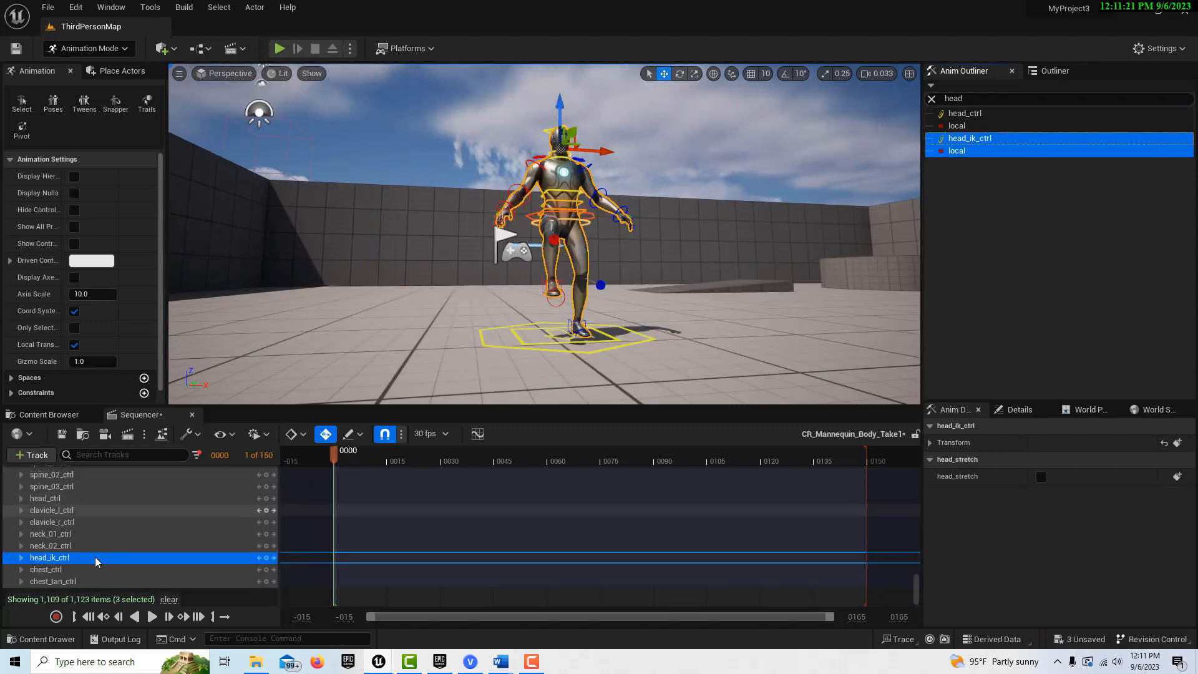
pyautogui.click(21, 557)
pyautogui.scroll(-2, 158, 541)
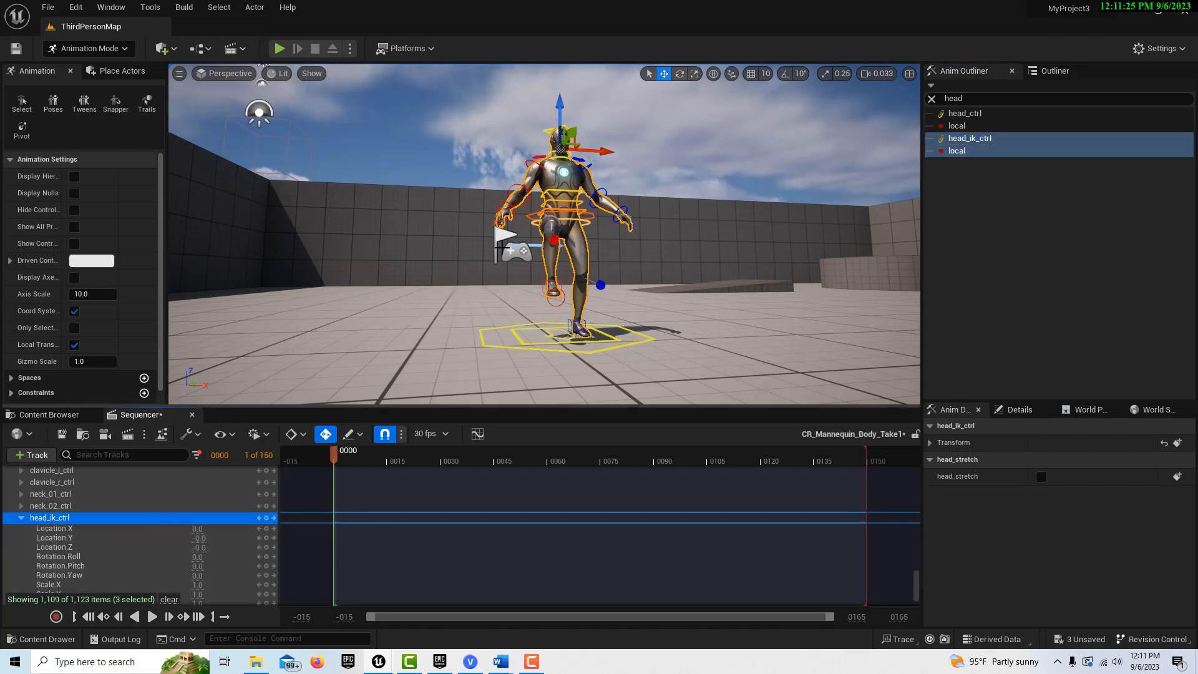
# - Try to turn the mannequin's head by rotating head_ik_ctrl
pyautogui.moveTo(645, 201); pyautogui.dragTo(649, 146, button='right')
pyautogui.press('w')
pyautogui.press('e')
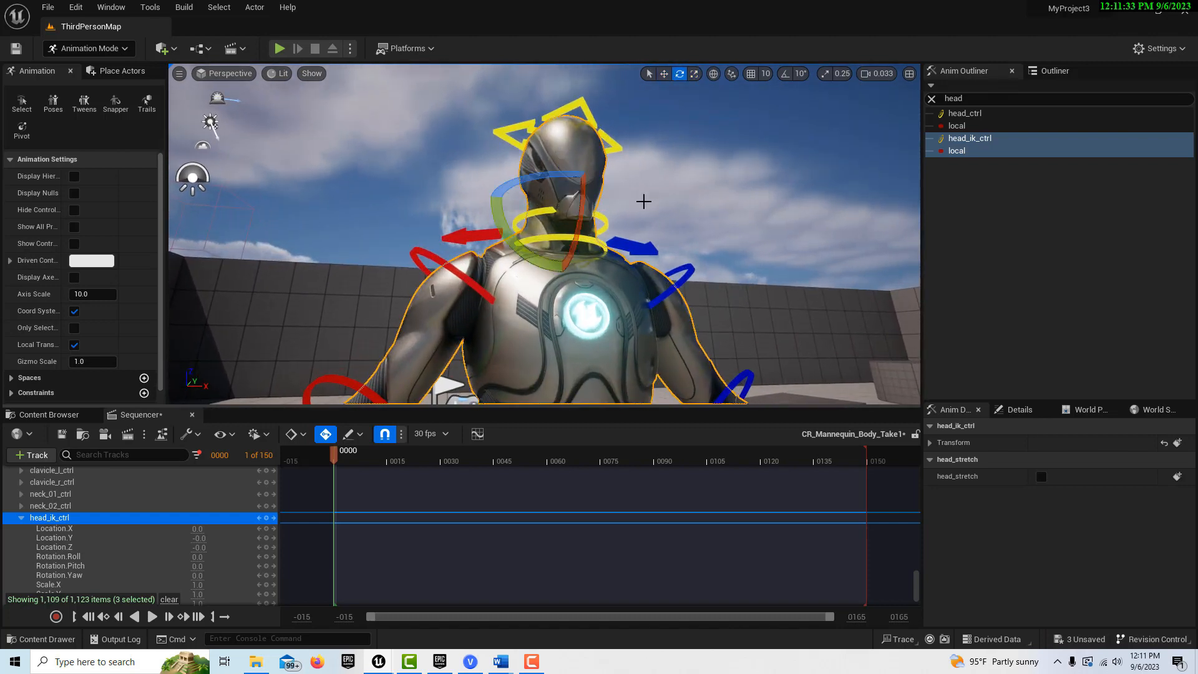
pyautogui.moveTo(550, 178); pyautogui.dragTo(637, 212)
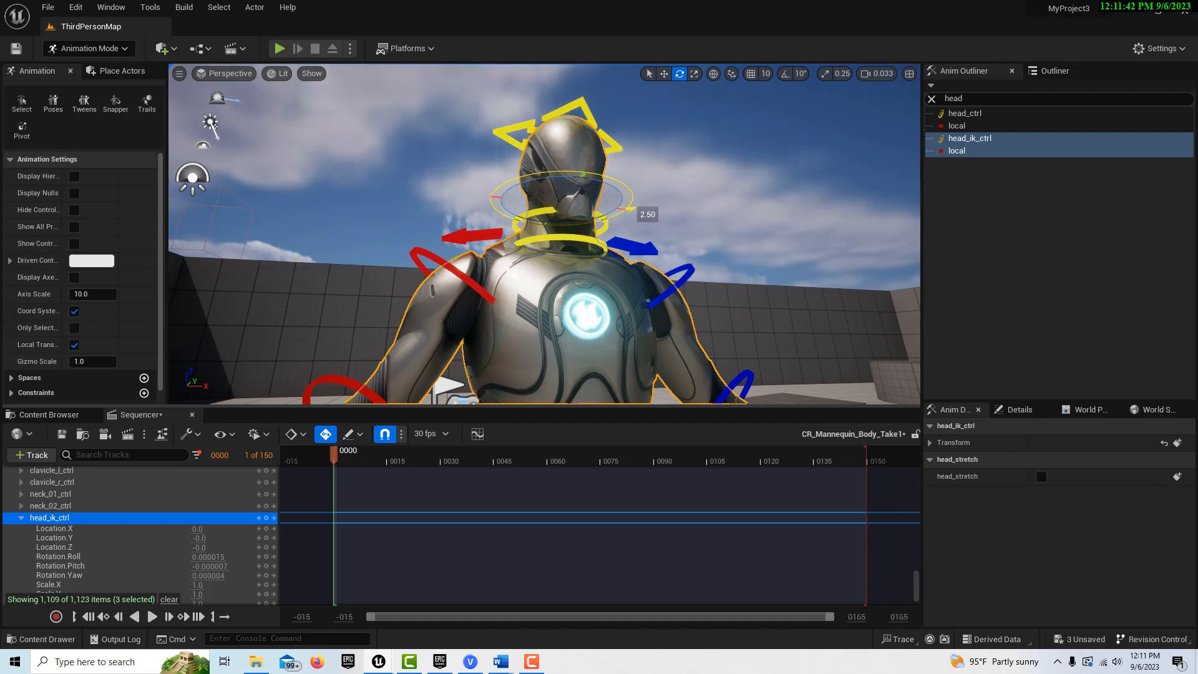
pyautogui.moveTo(637, 213); pyautogui.dragTo(637, 213)
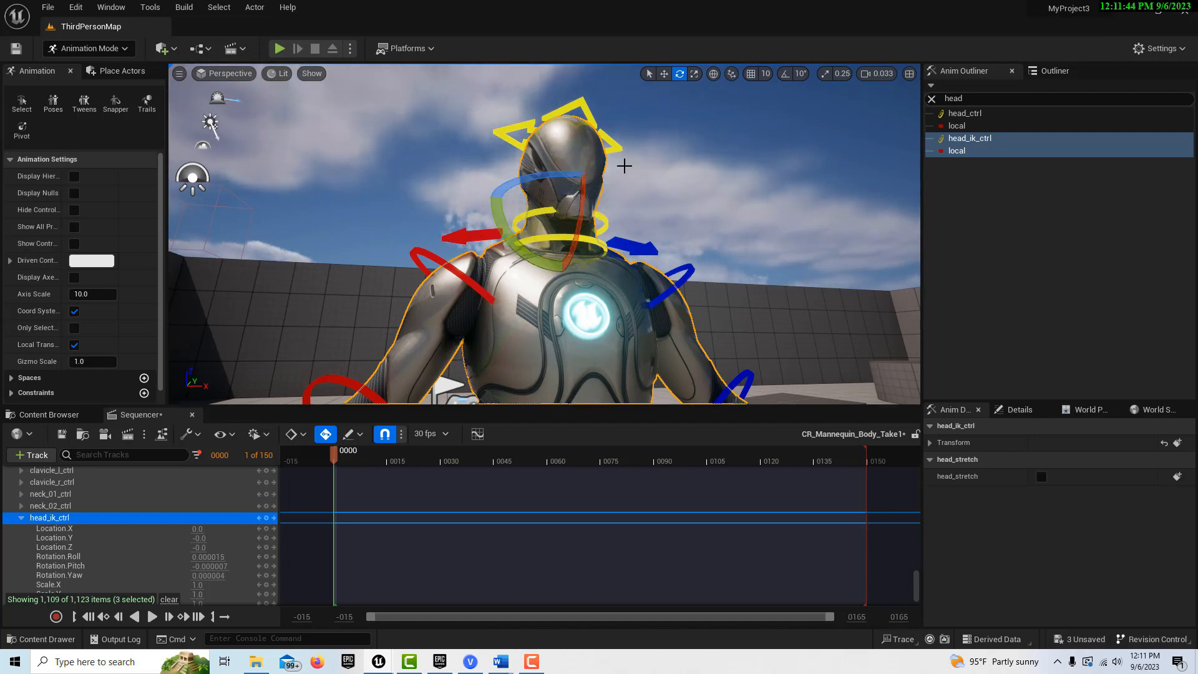
# - Select head_ctrl and rotate it around the vertical axis to turn the head toward the mannequin's right shoulder
pyautogui.scroll(5, 113, 524)
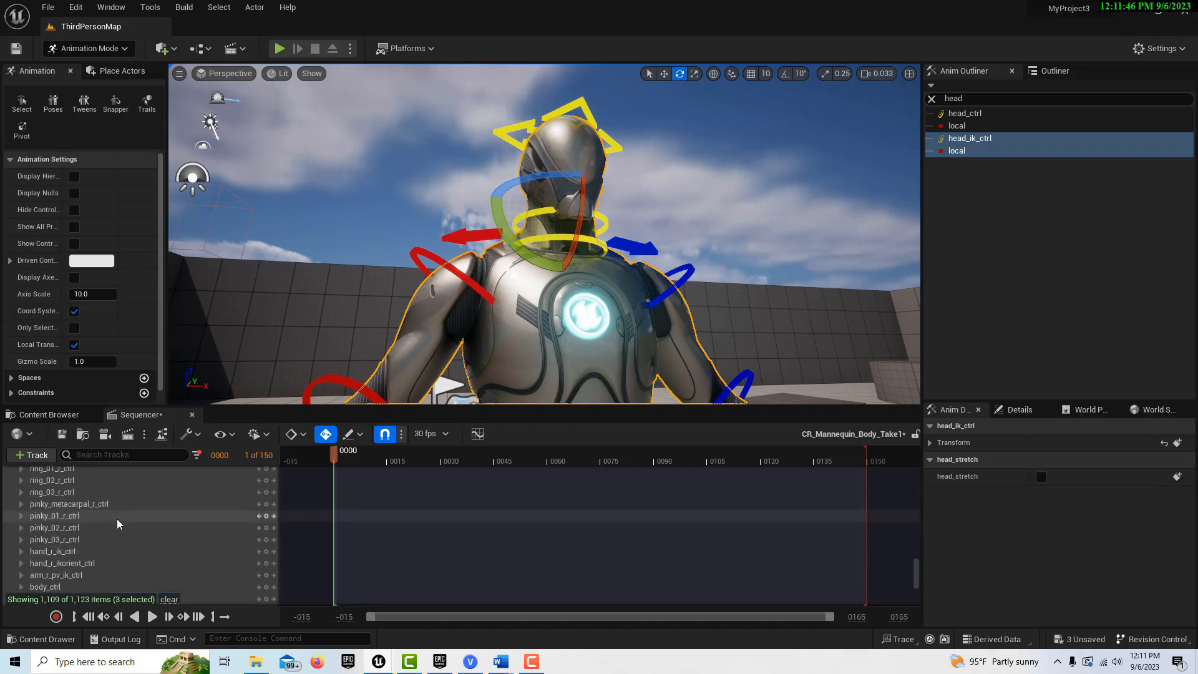
pyautogui.scroll(5, 119, 518)
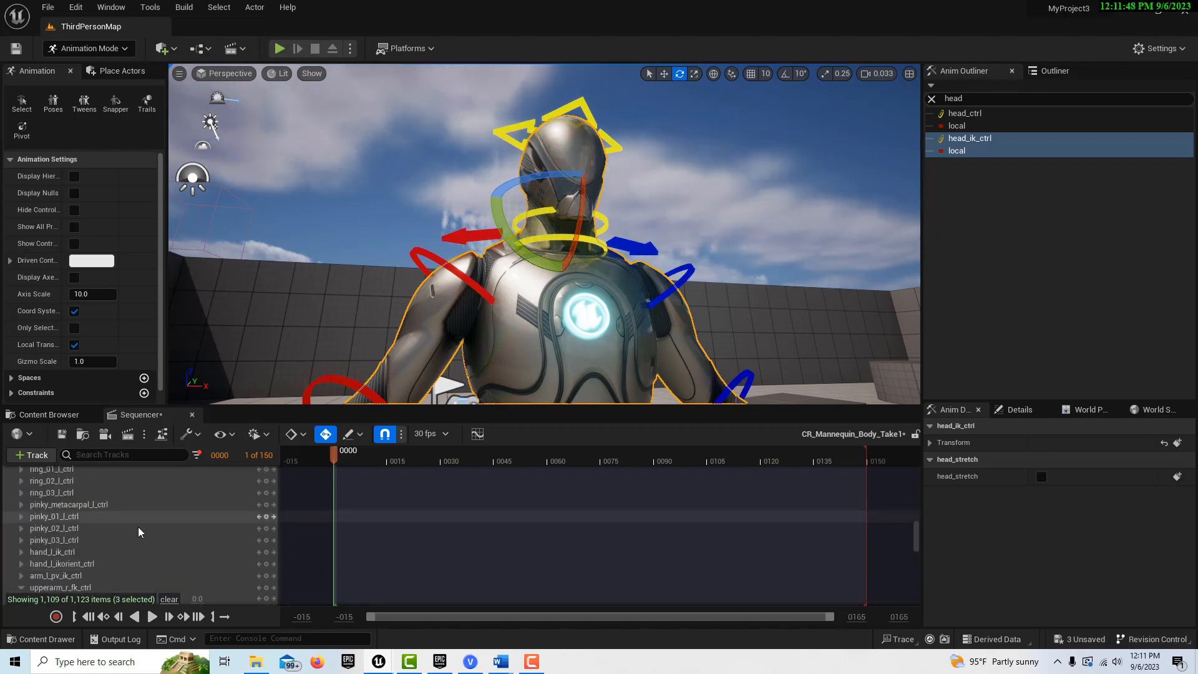
pyautogui.scroll(5, 137, 524)
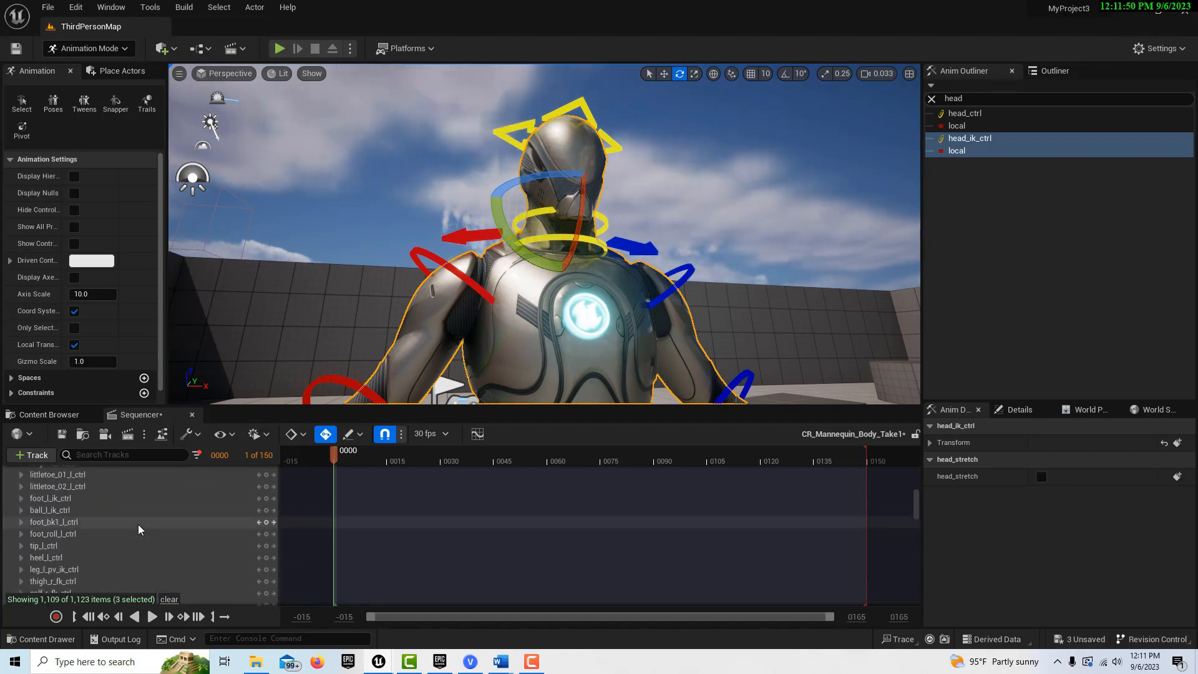
pyautogui.click(980, 121)
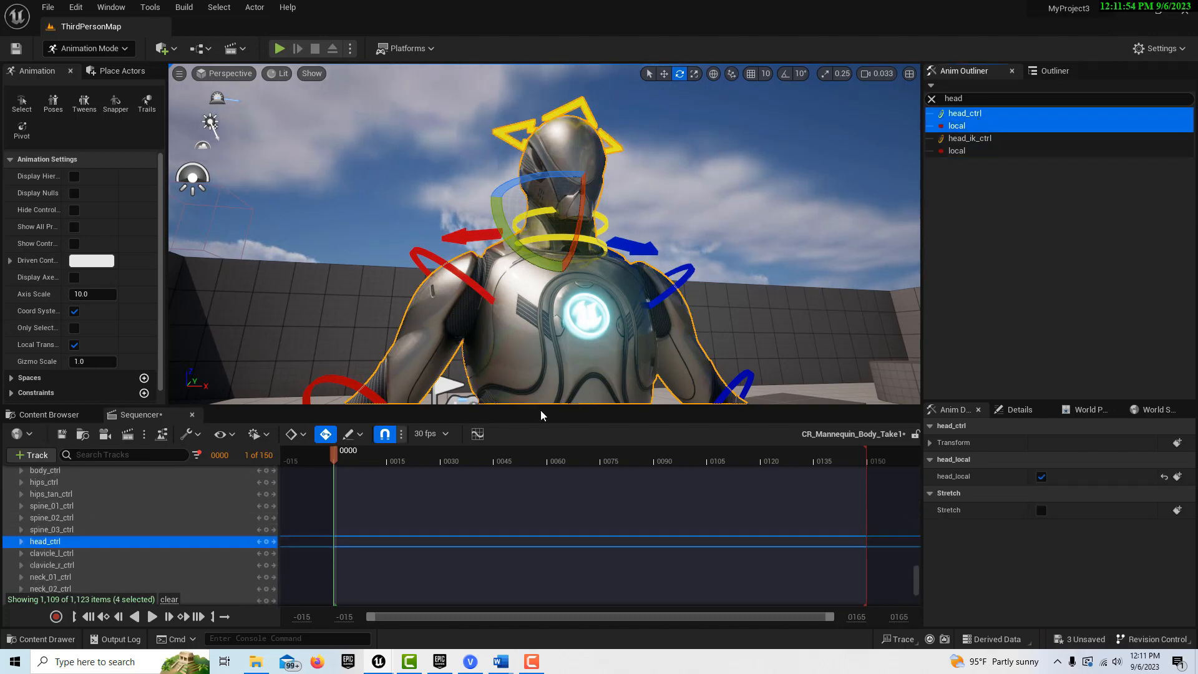
pyautogui.moveTo(557, 176); pyautogui.dragTo(635, 186)
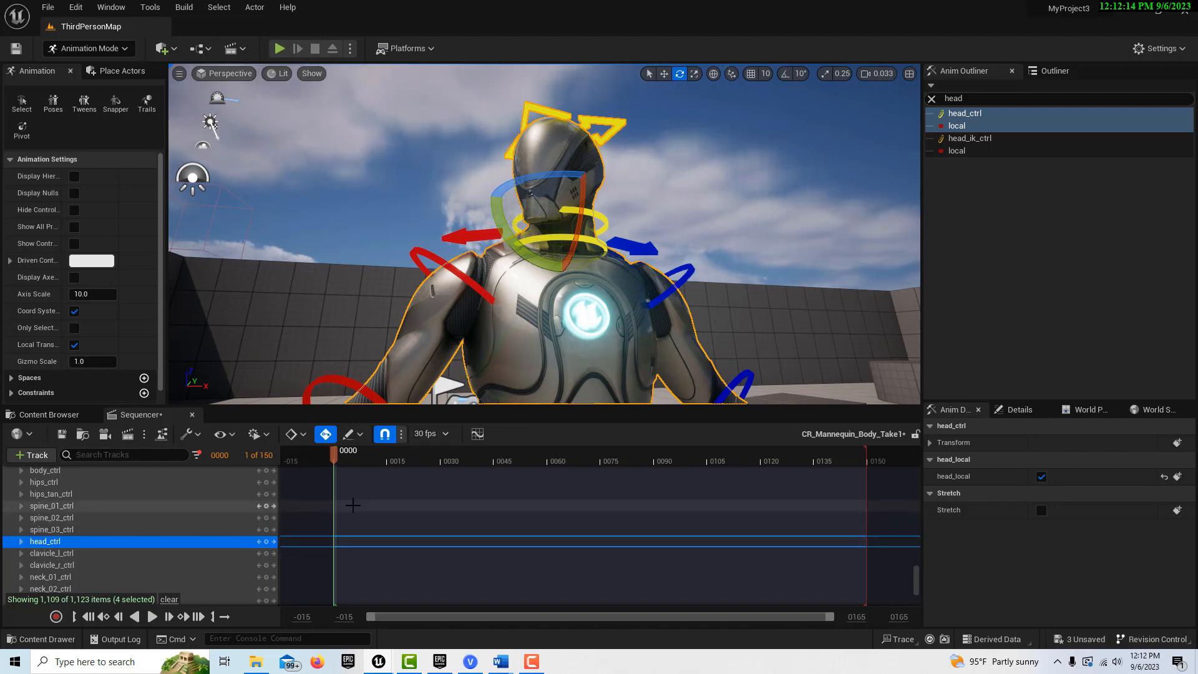
# - Add a key for the whole CR_Mannequin_Body control rig track at frame 0
pyautogui.scroll(5, 149, 524)
pyautogui.scroll(8, 150, 534)
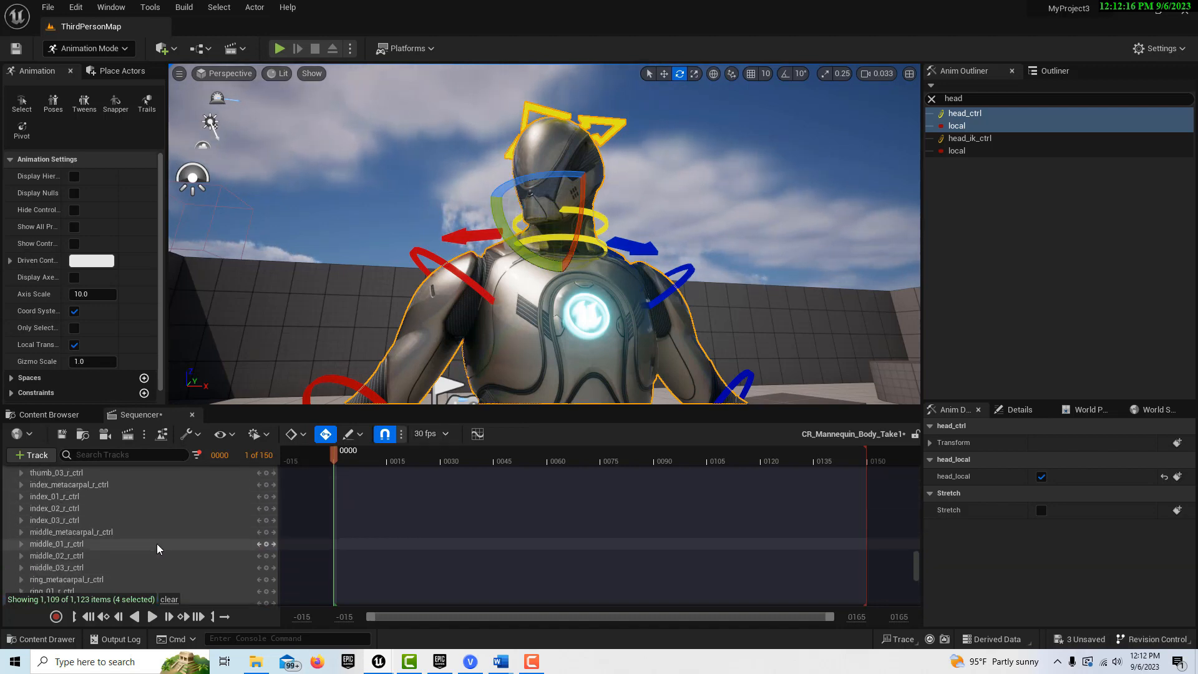
pyautogui.scroll(8, 156, 538)
pyautogui.scroll(10, 168, 538)
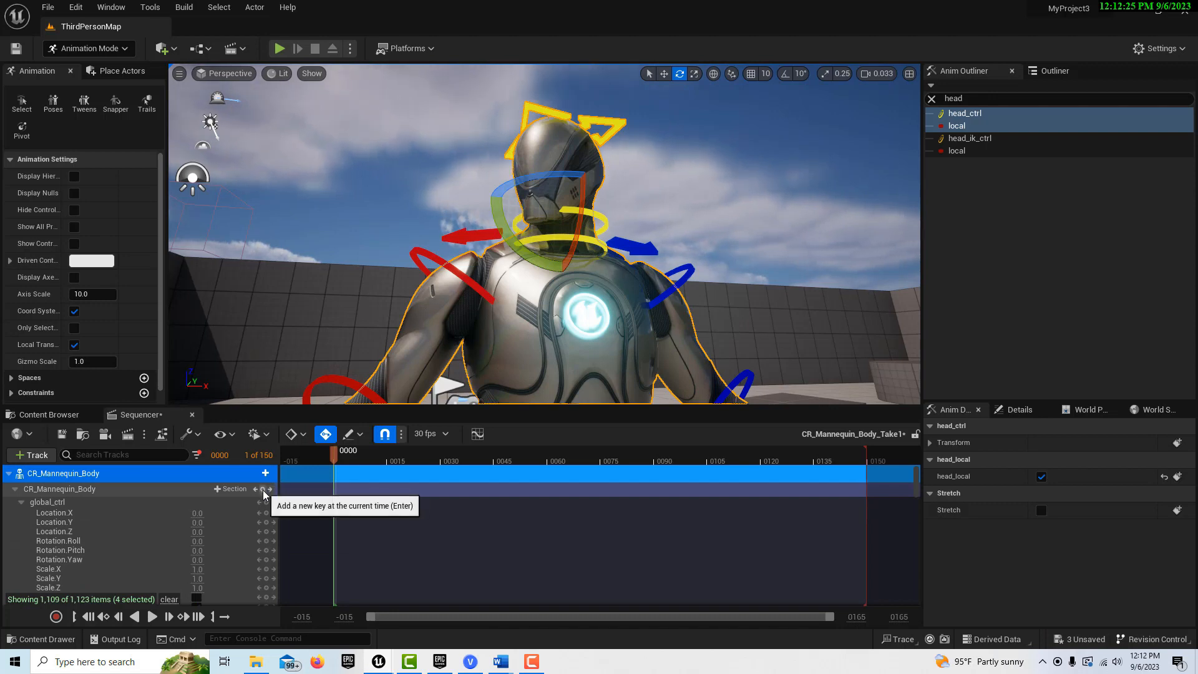
pyautogui.click(263, 490)
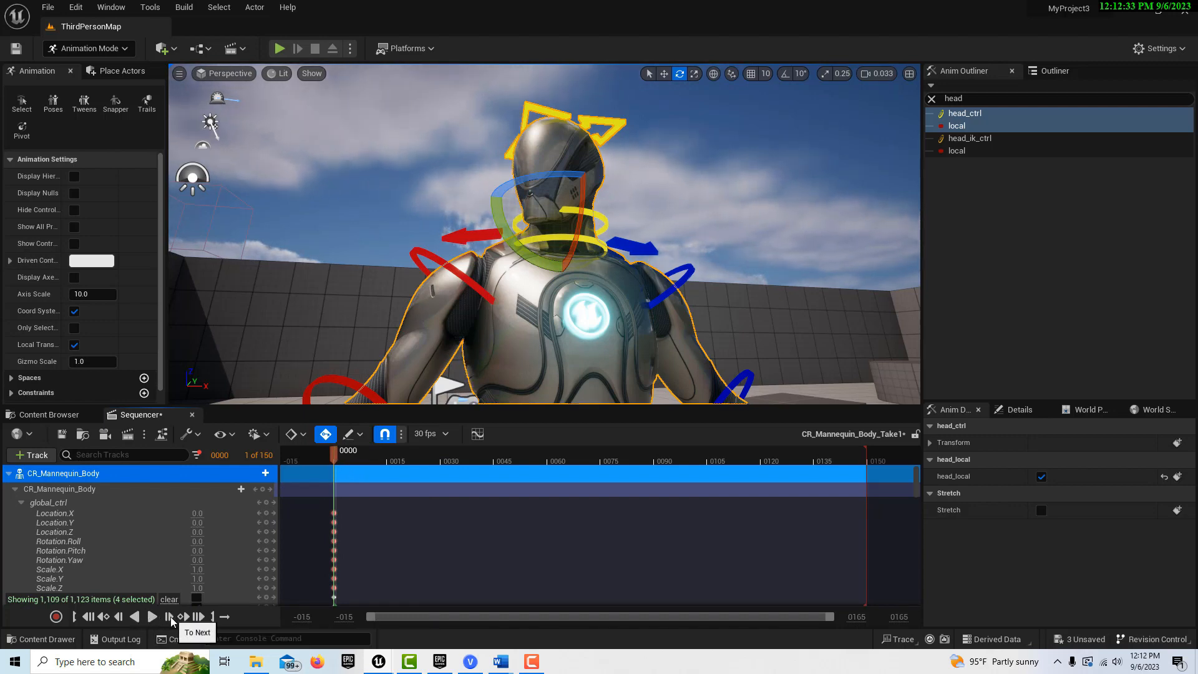
# - Advance the playhead from the start of the sequence to frame 49
pyautogui.click(171, 617)
pyautogui.click(170, 617)
pyautogui.click(170, 617)
pyautogui.click(171, 616)
pyautogui.click(171, 617)
pyautogui.click(170, 617)
pyautogui.click(171, 617)
pyautogui.click(171, 616)
pyautogui.click(172, 617)
pyautogui.moveTo(365, 453); pyautogui.dragTo(509, 480)
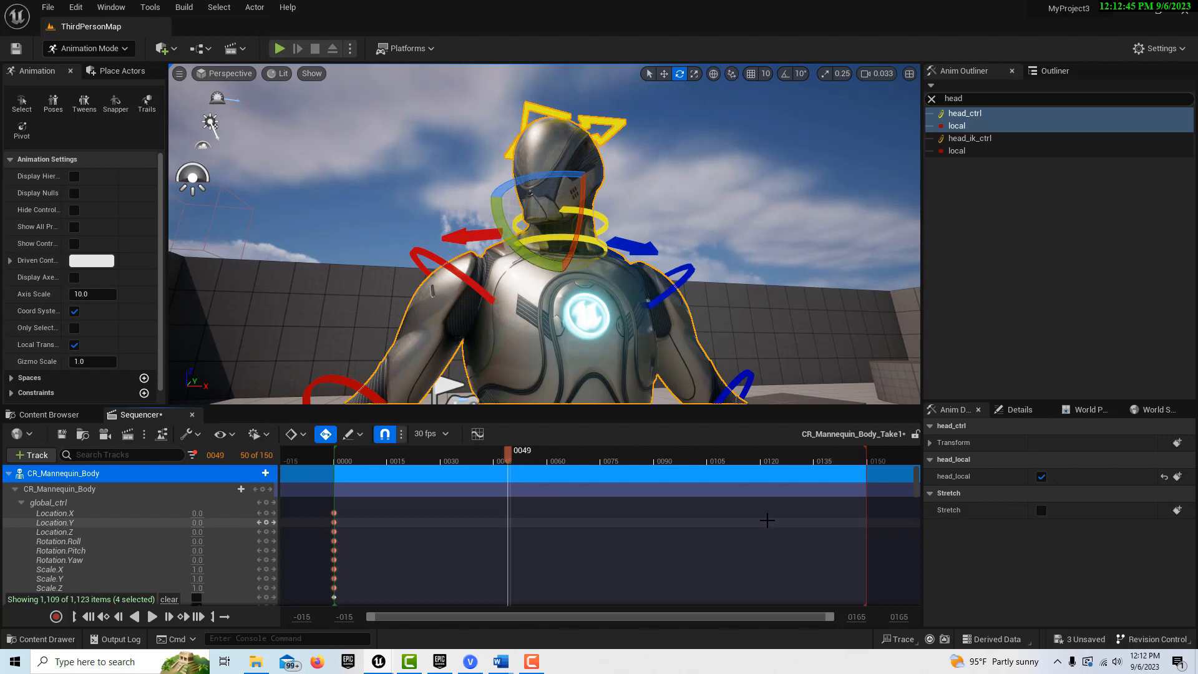
# - Extend the end of the sequence's playback range to about frame 1070
pyautogui.keyDown('ctrl'); pyautogui.scroll(-3, 767, 520); pyautogui.keyUp('ctrl')
pyautogui.keyDown('ctrl'); pyautogui.scroll(-12, 766, 520); pyautogui.keyUp('ctrl')
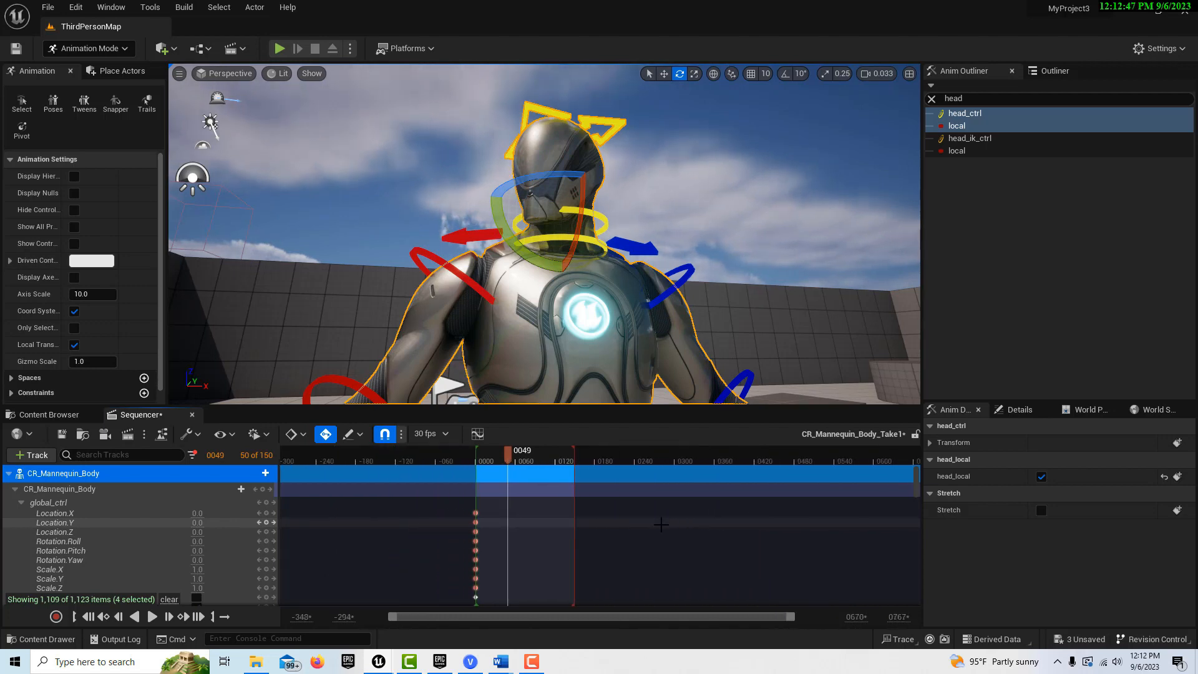
pyautogui.keyDown('ctrl'); pyautogui.scroll(-3, 661, 525); pyautogui.keyUp('ctrl')
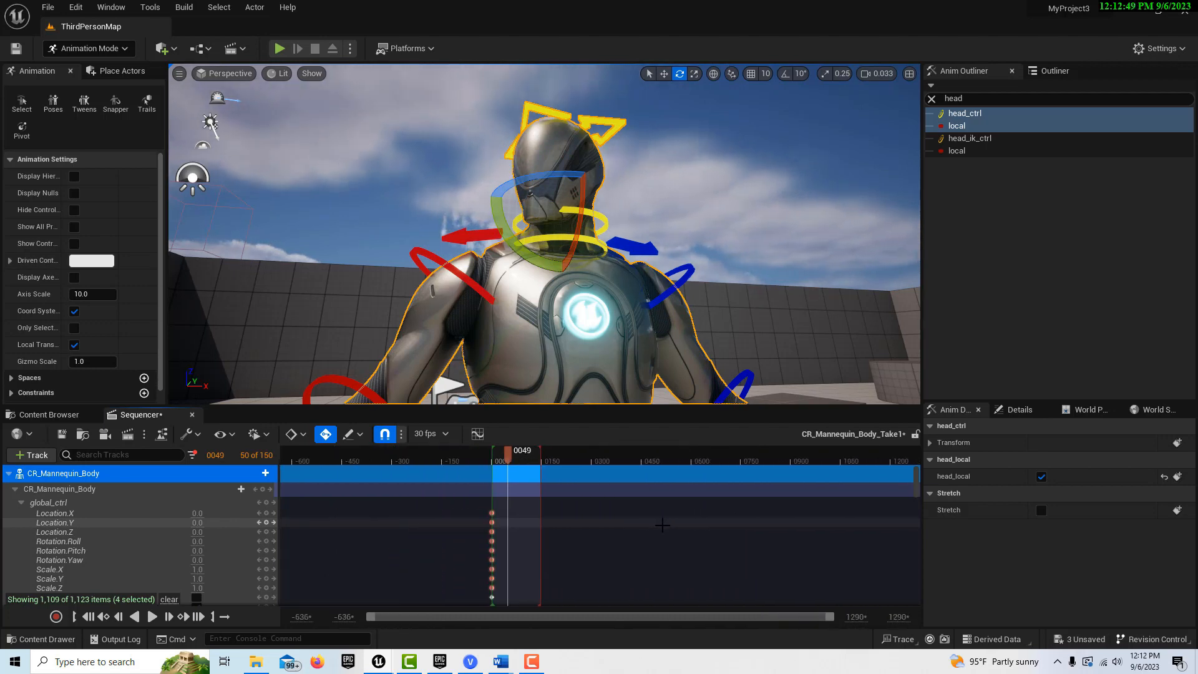
pyautogui.keyDown('ctrl'); pyautogui.scroll(-1, 662, 524); pyautogui.keyUp('ctrl')
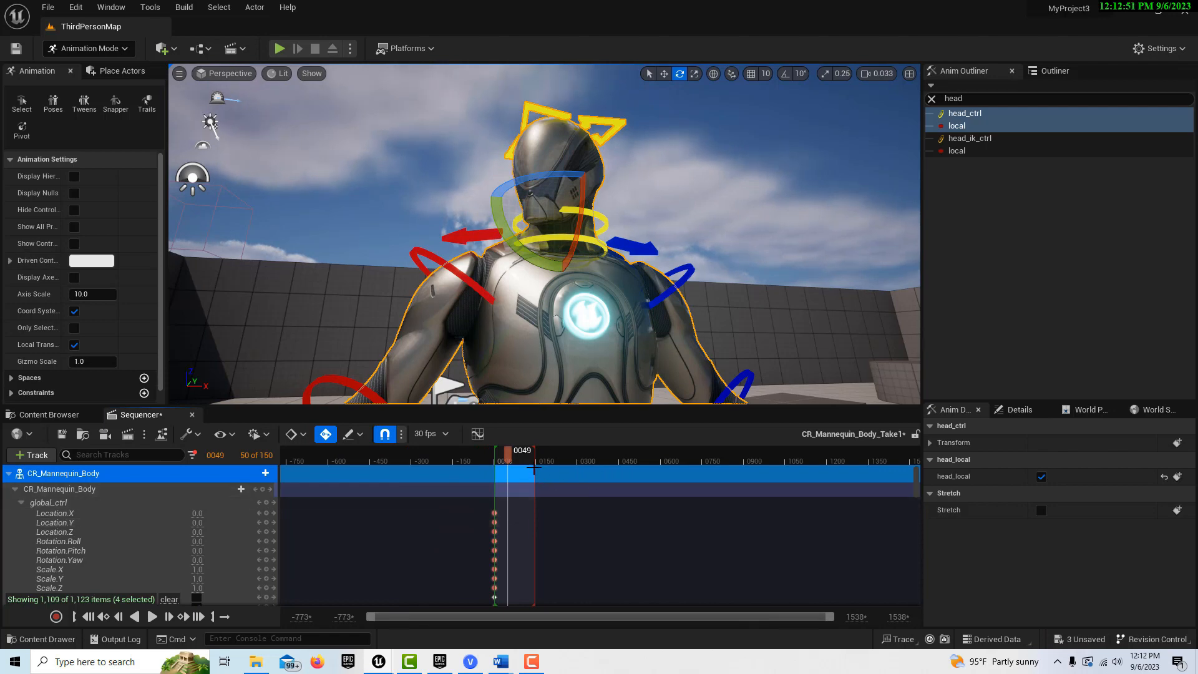
pyautogui.moveTo(533, 451)
pyautogui.mouseDown()
pyautogui.moveTo(911, 459)
pyautogui.moveTo(790, 457)
pyautogui.mouseUp()
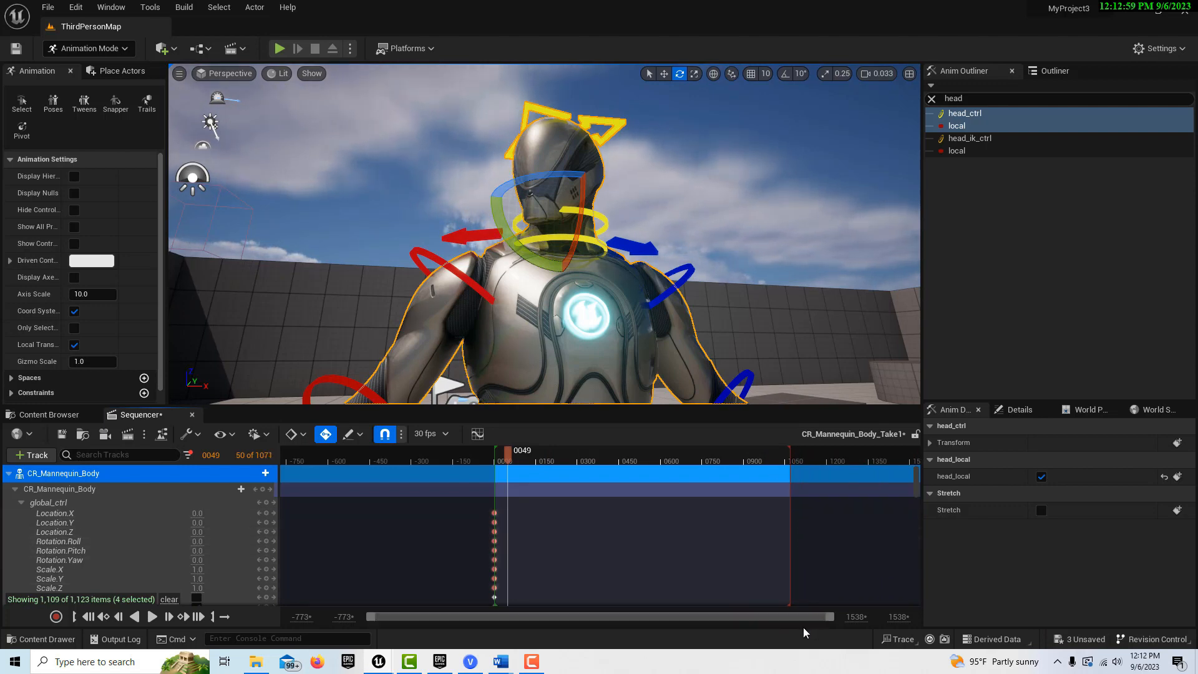
pyautogui.moveTo(826, 620); pyautogui.dragTo(752, 618)
pyautogui.moveTo(386, 617); pyautogui.dragTo(493, 626)
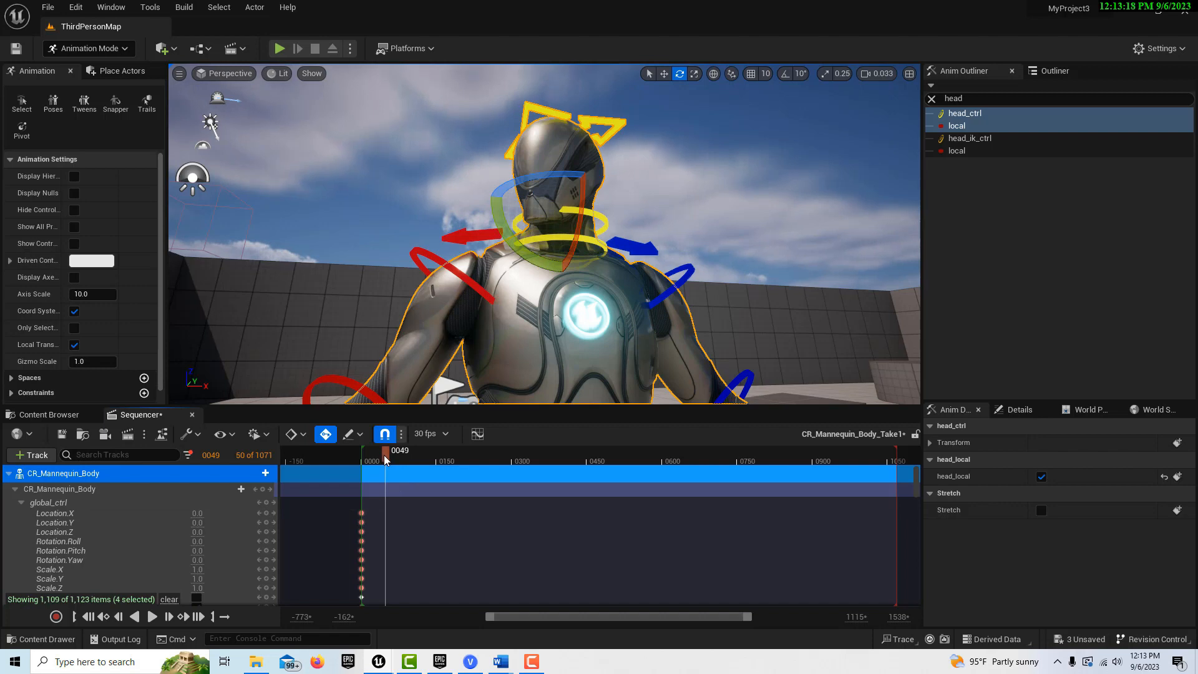
# - At frame 35, rotate head_ctrl about -45 degrees around the vertical axis so the head faces forward
pyautogui.moveTo(385, 460); pyautogui.dragTo(381, 461)
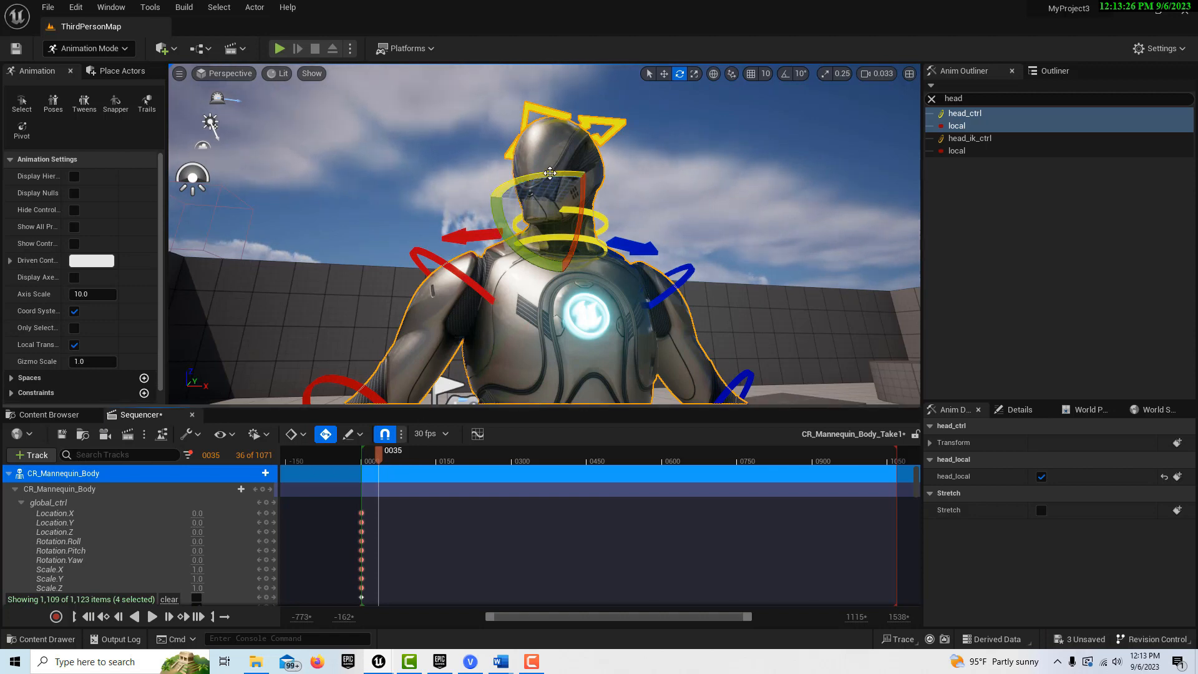
pyautogui.moveTo(550, 173); pyautogui.dragTo(743, 206)
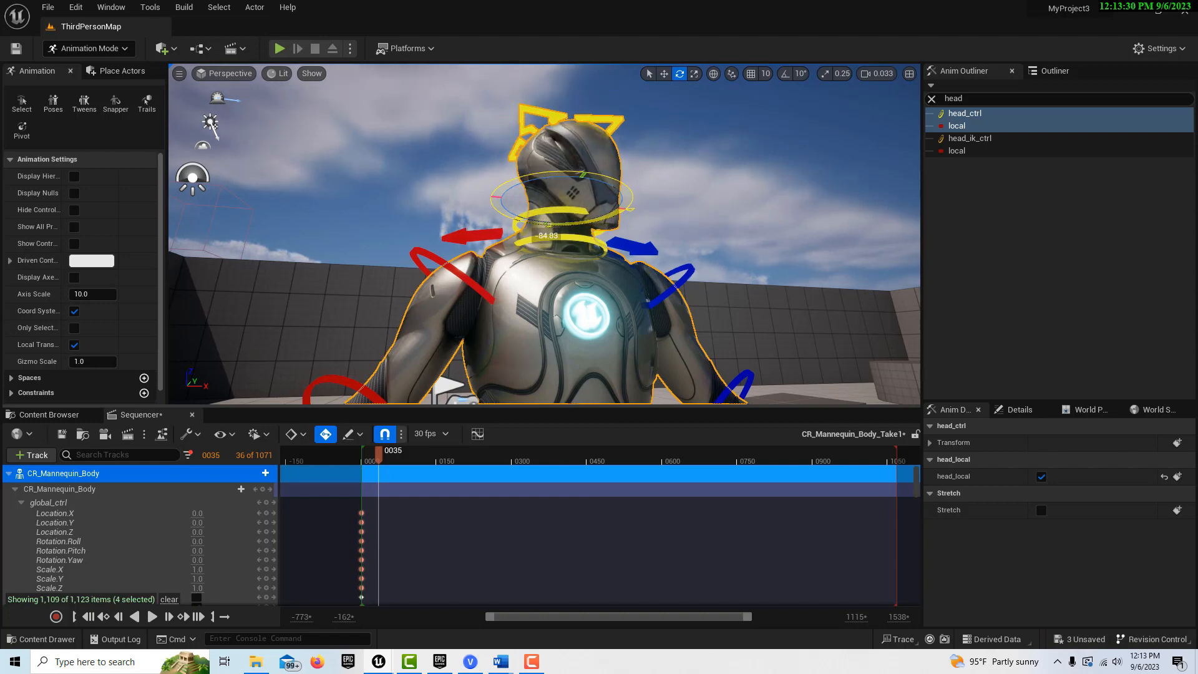
pyautogui.moveTo(743, 206); pyautogui.dragTo(653, 196)
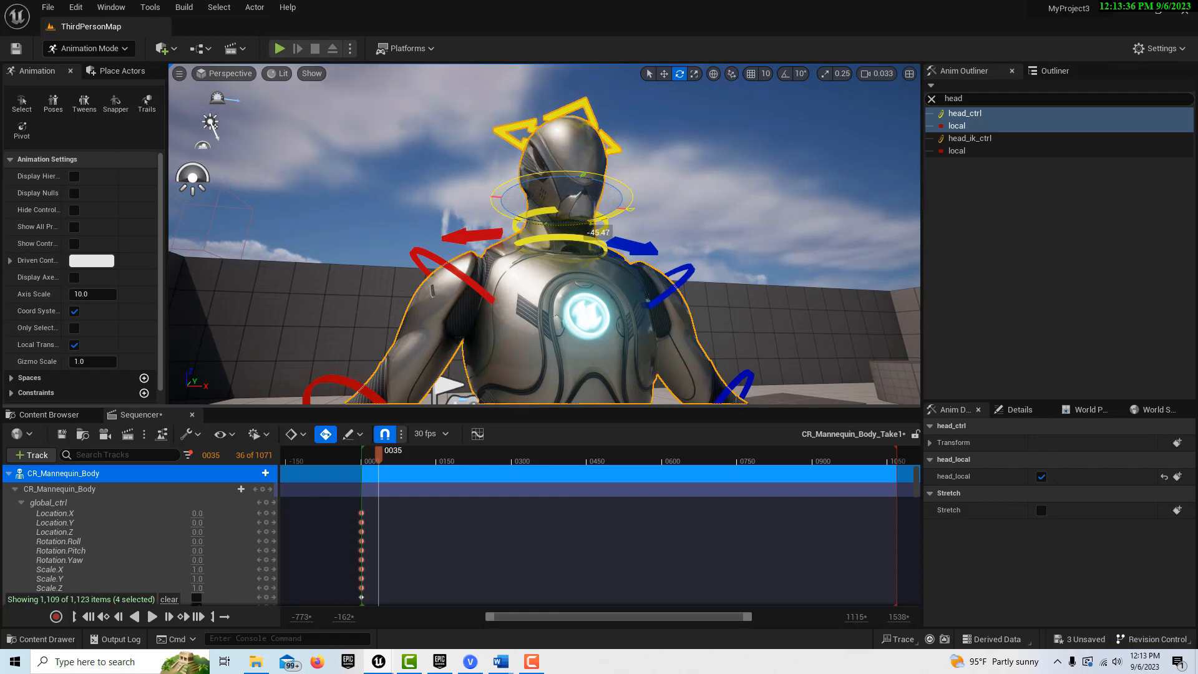
pyautogui.moveTo(653, 196); pyautogui.dragTo(653, 196)
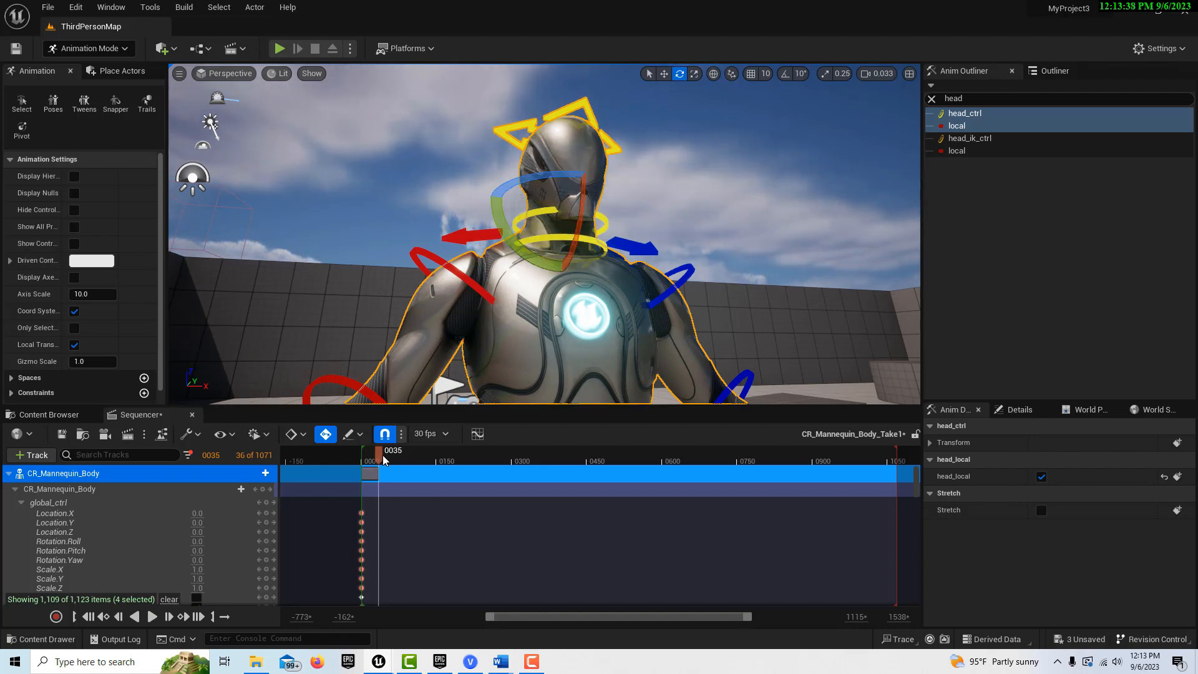
# - Rotate head_ctrl around the vertical axis to turn the head to one side near frame 90 and back the other way at frame 149
pyautogui.moveTo(381, 459); pyautogui.dragTo(406, 461)
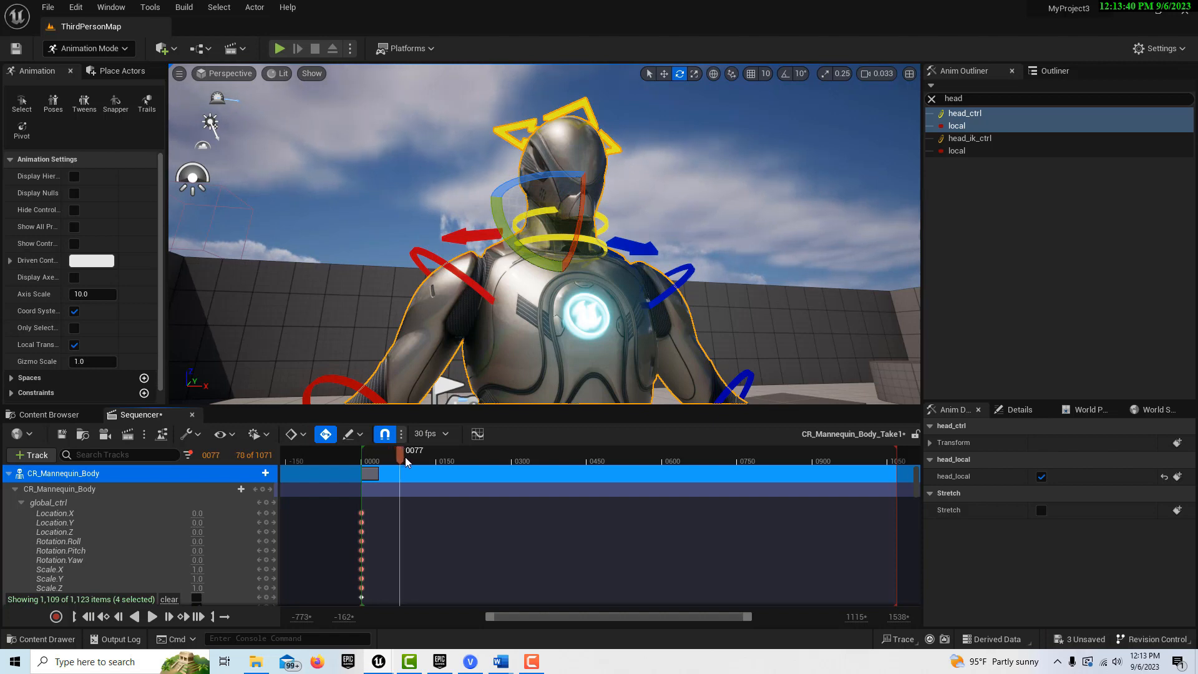
pyautogui.moveTo(410, 462); pyautogui.dragTo(409, 462)
pyautogui.moveTo(557, 174); pyautogui.dragTo(498, 329)
pyautogui.moveTo(409, 457); pyautogui.dragTo(442, 457)
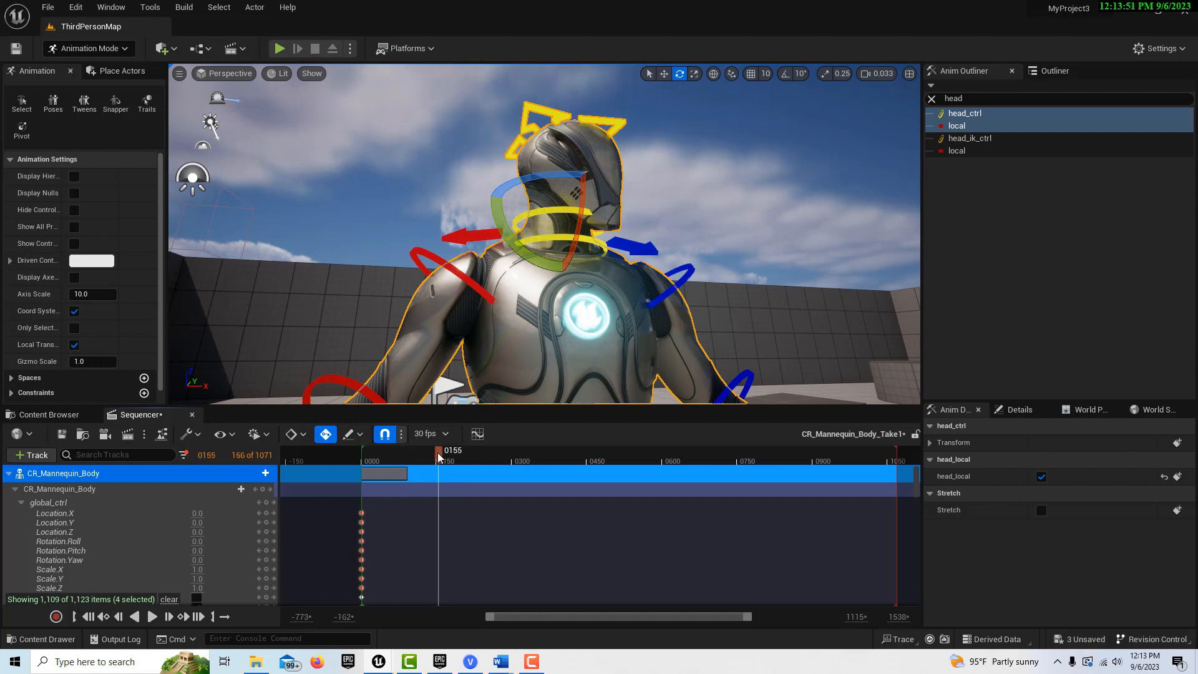
pyautogui.moveTo(569, 176); pyautogui.dragTo(824, 188)
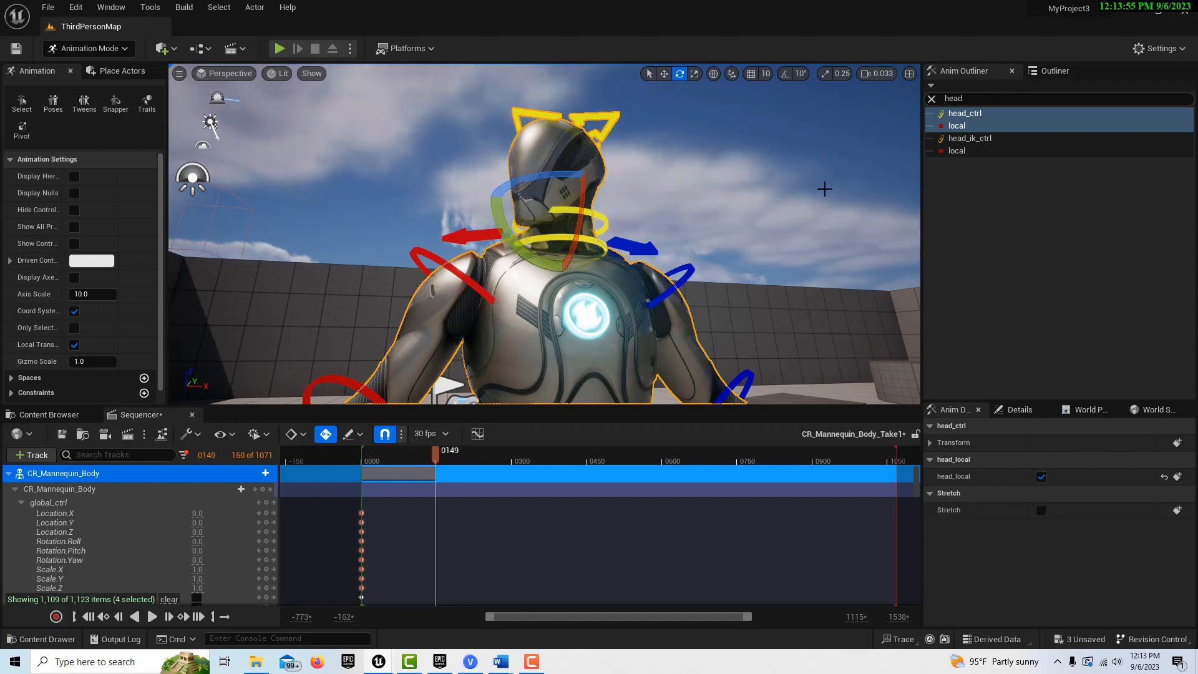
# - Play the sequence from the start to review the head-turn animation, and return to frame 0
pyautogui.scroll(-5, 767, 241)
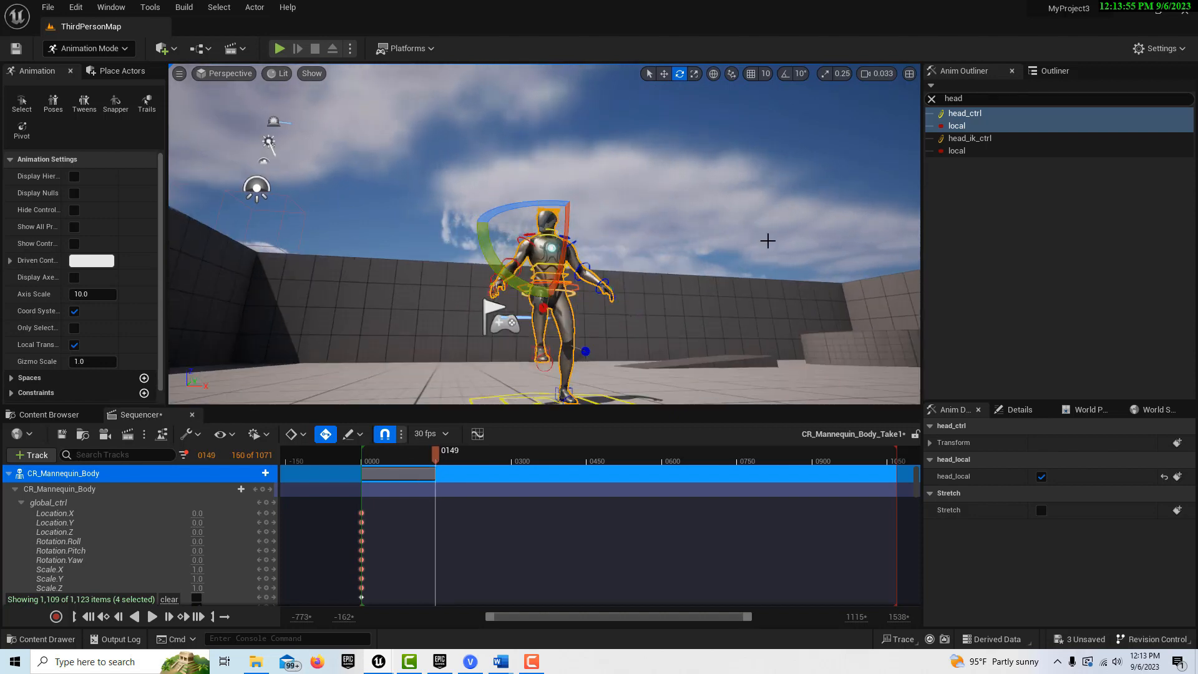
pyautogui.click(88, 618)
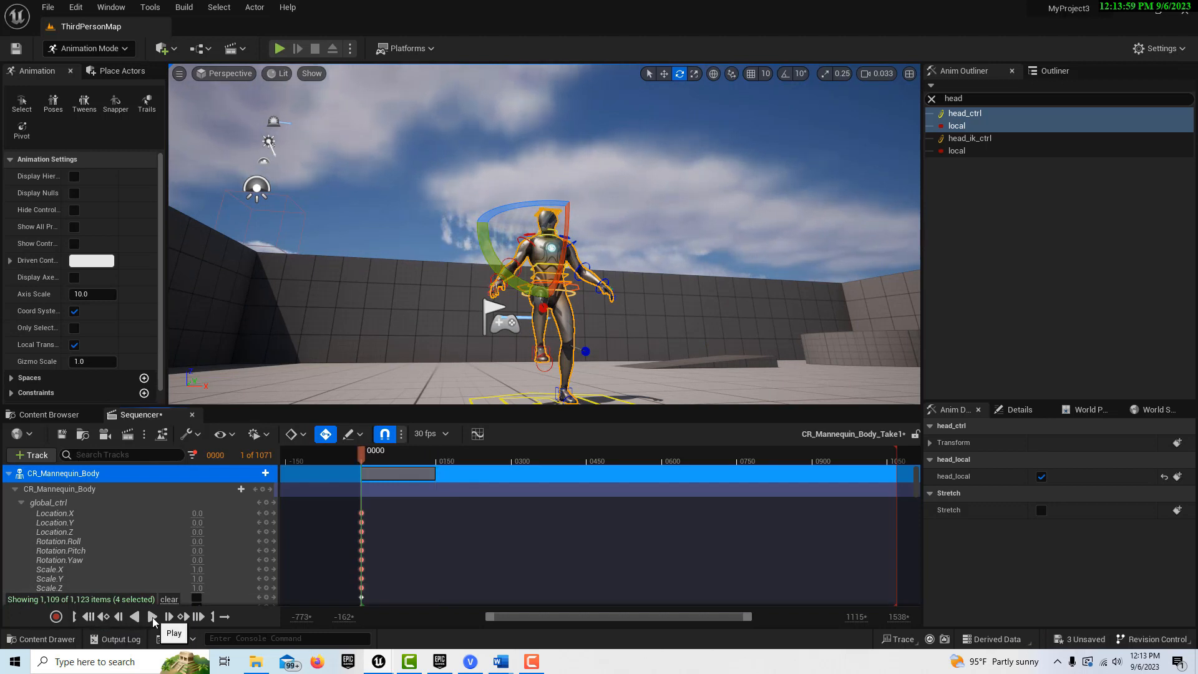
pyautogui.click(153, 617)
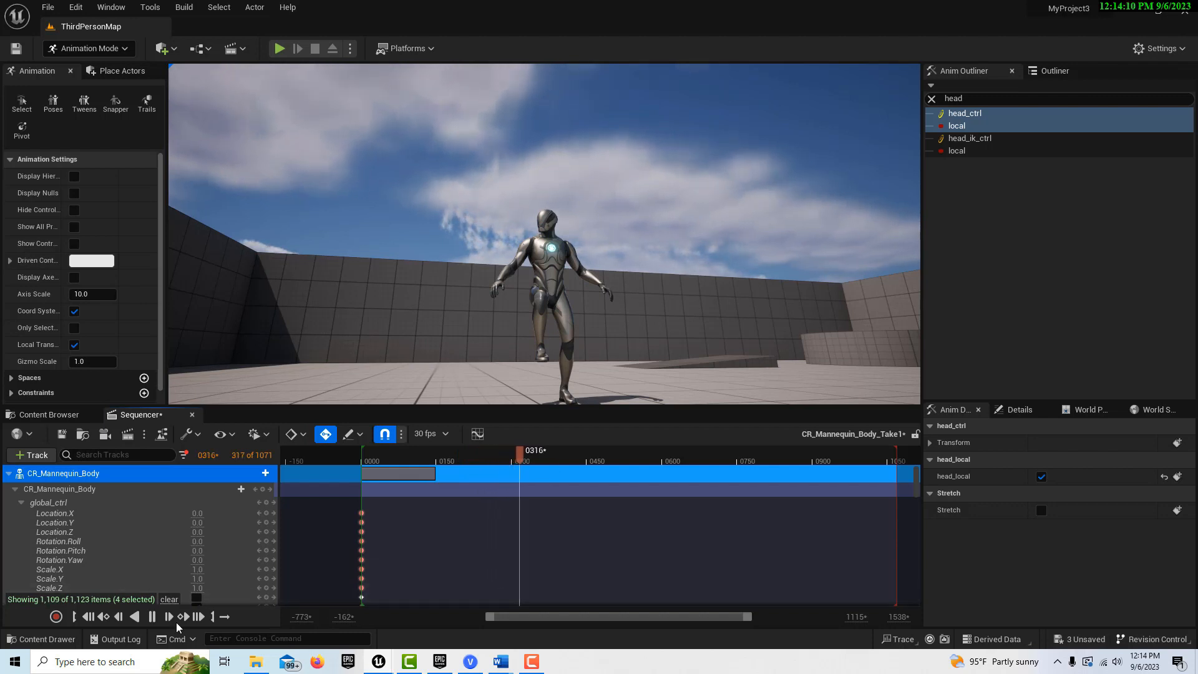
pyautogui.click(95, 617)
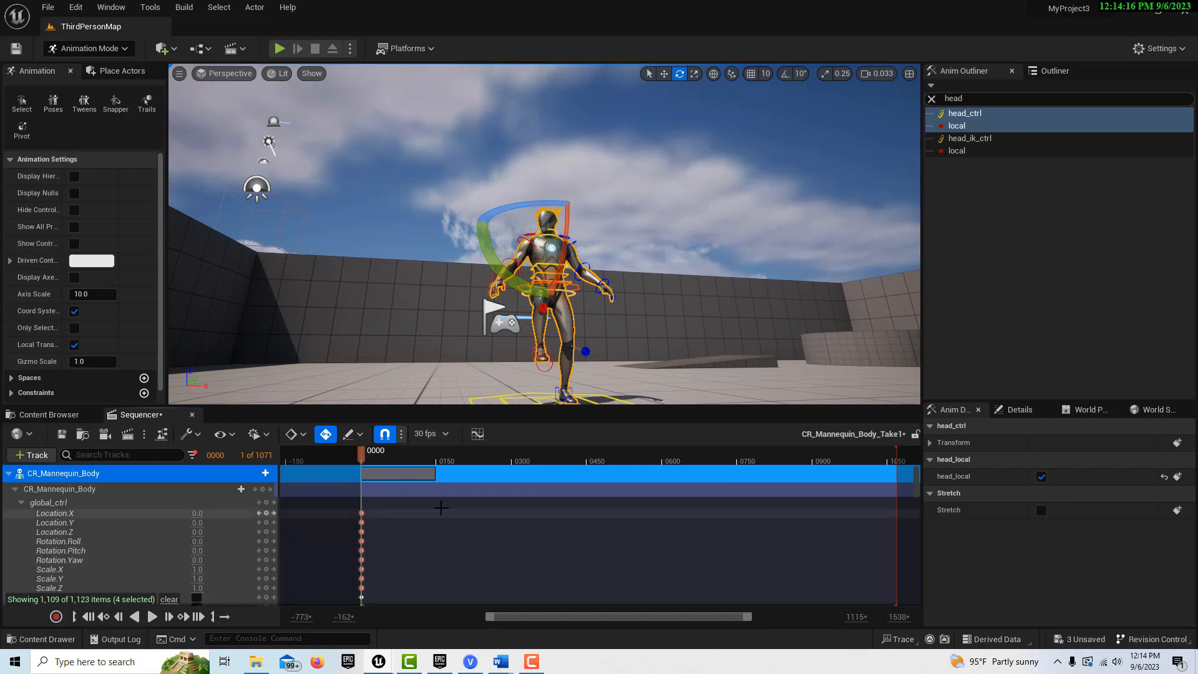
# - At frame 189, rotate head_ctrl around the vertical axis so the head faces forward again
pyautogui.moveTo(364, 458); pyautogui.dragTo(458, 468)
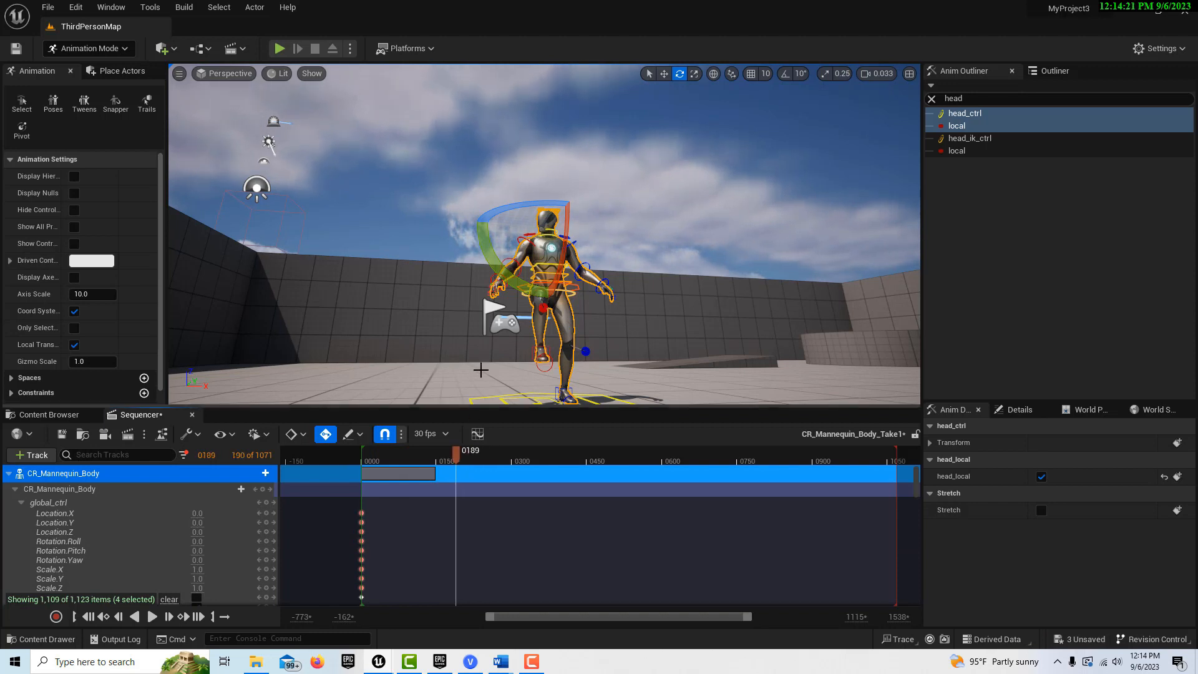
pyautogui.click(999, 126)
pyautogui.scroll(-4, 156, 542)
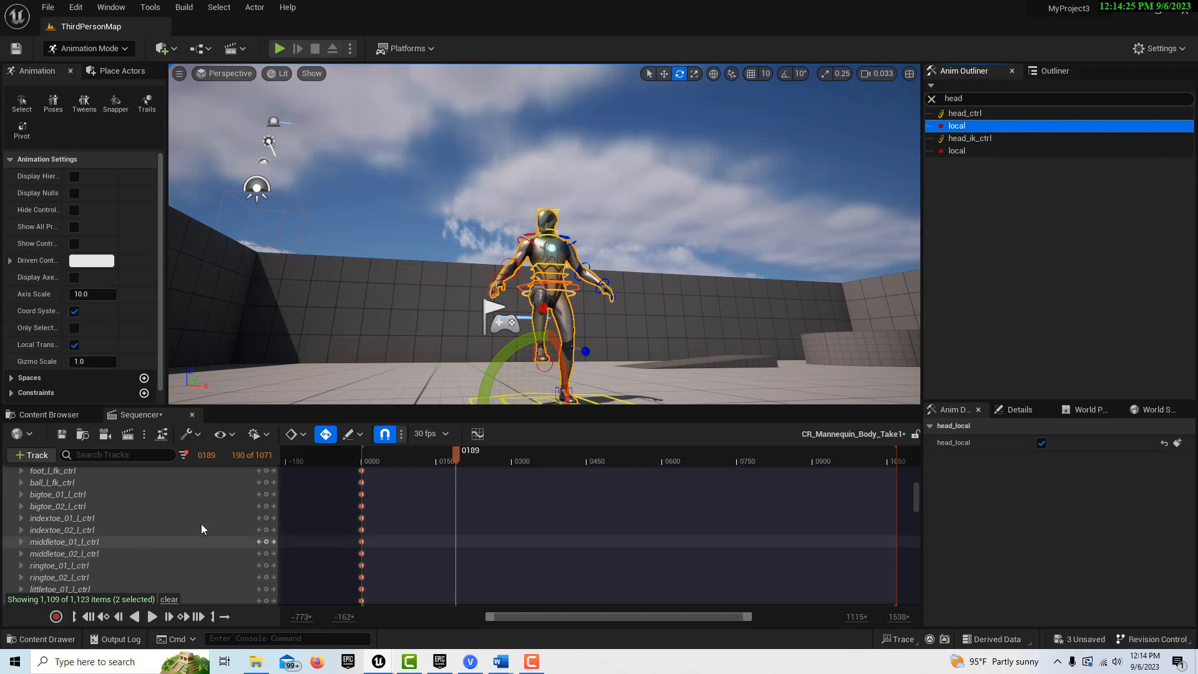
pyautogui.click(977, 139)
pyautogui.click(979, 119)
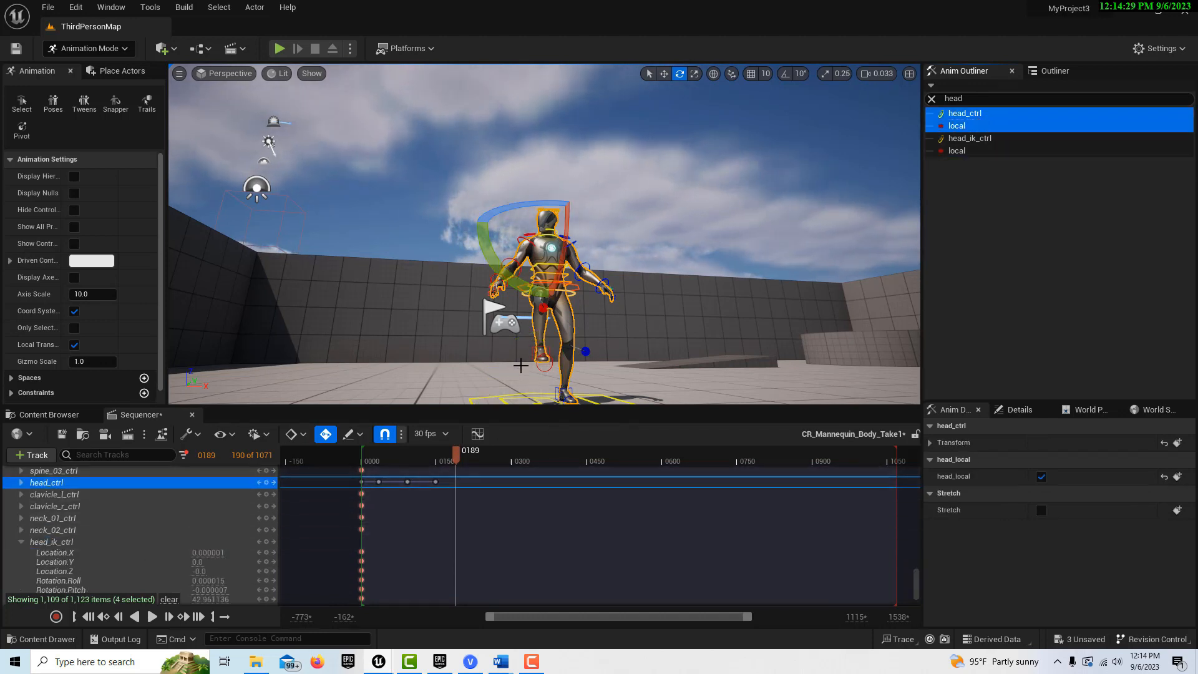
pyautogui.click(566, 262)
pyautogui.press('w')
pyautogui.moveTo(627, 270); pyautogui.dragTo(590, 241, button='right')
pyautogui.press('r')
pyautogui.press('w')
pyautogui.press('e')
pyautogui.moveTo(573, 234); pyautogui.dragTo(524, 233)
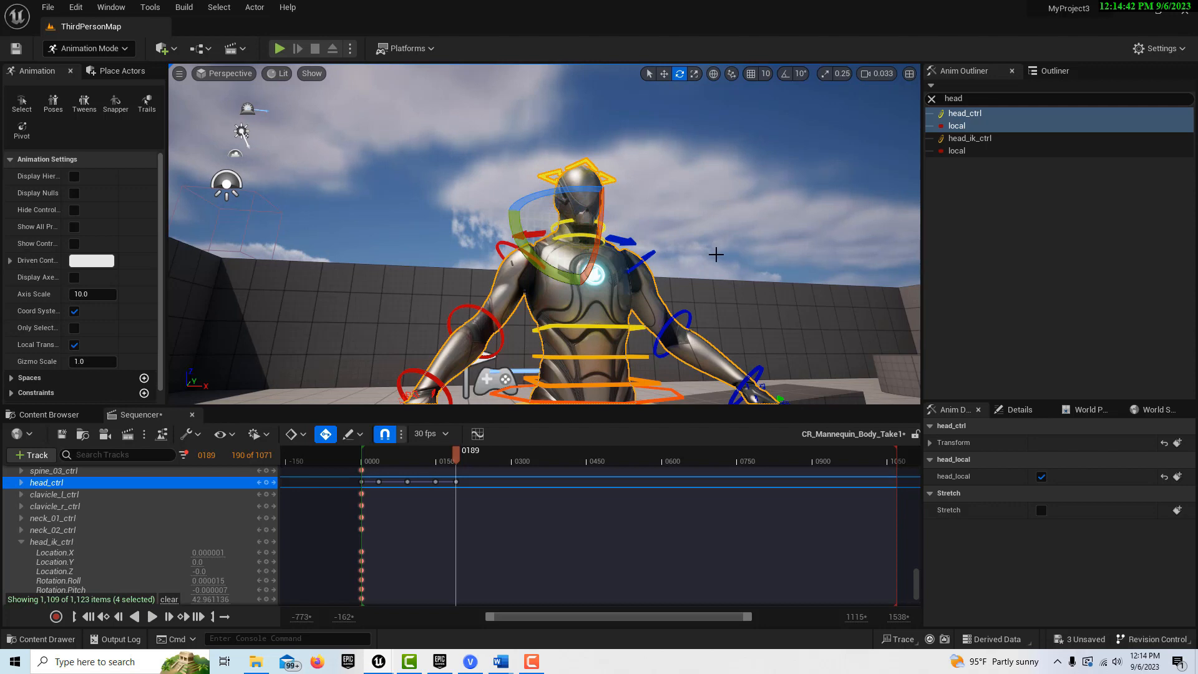
# - Replay the sequence from the start with the head in close view and pause at frame 218
pyautogui.scroll(-4, 716, 254)
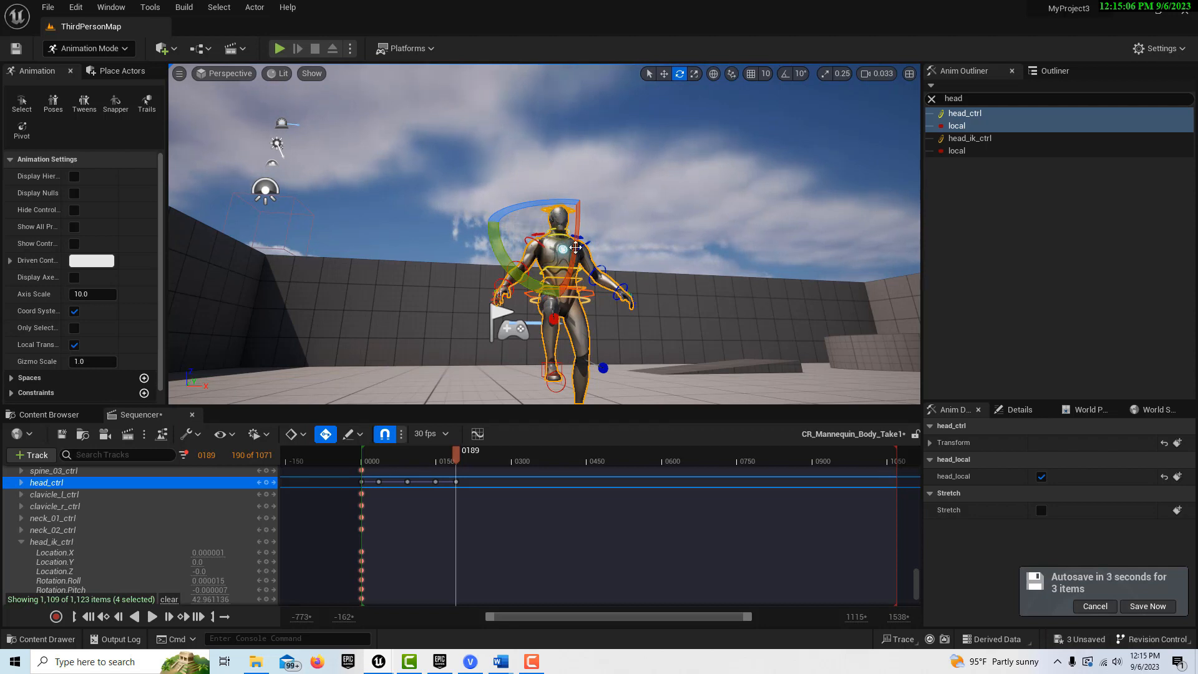
pyautogui.moveTo(661, 304)
pyautogui.mouseDown(button='right')
pyautogui.moveTo(643, 256)
pyautogui.moveTo(673, 310)
pyautogui.mouseUp(button='right')
pyautogui.press('w')
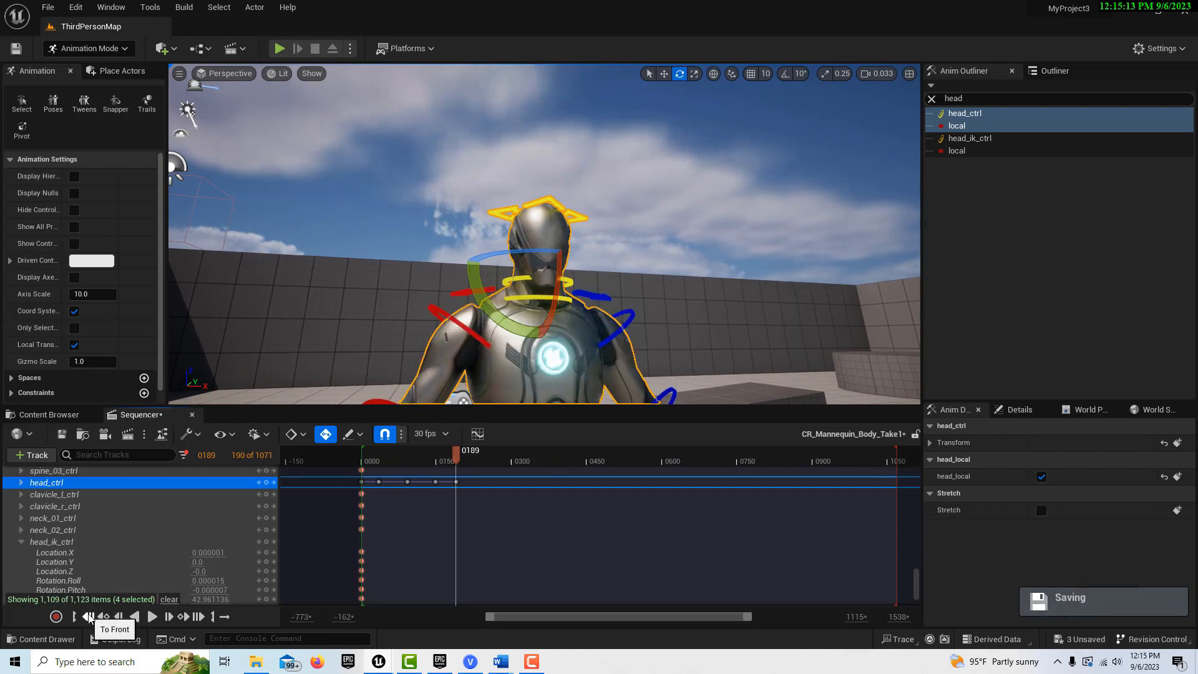
pyautogui.click(87, 617)
pyautogui.click(155, 617)
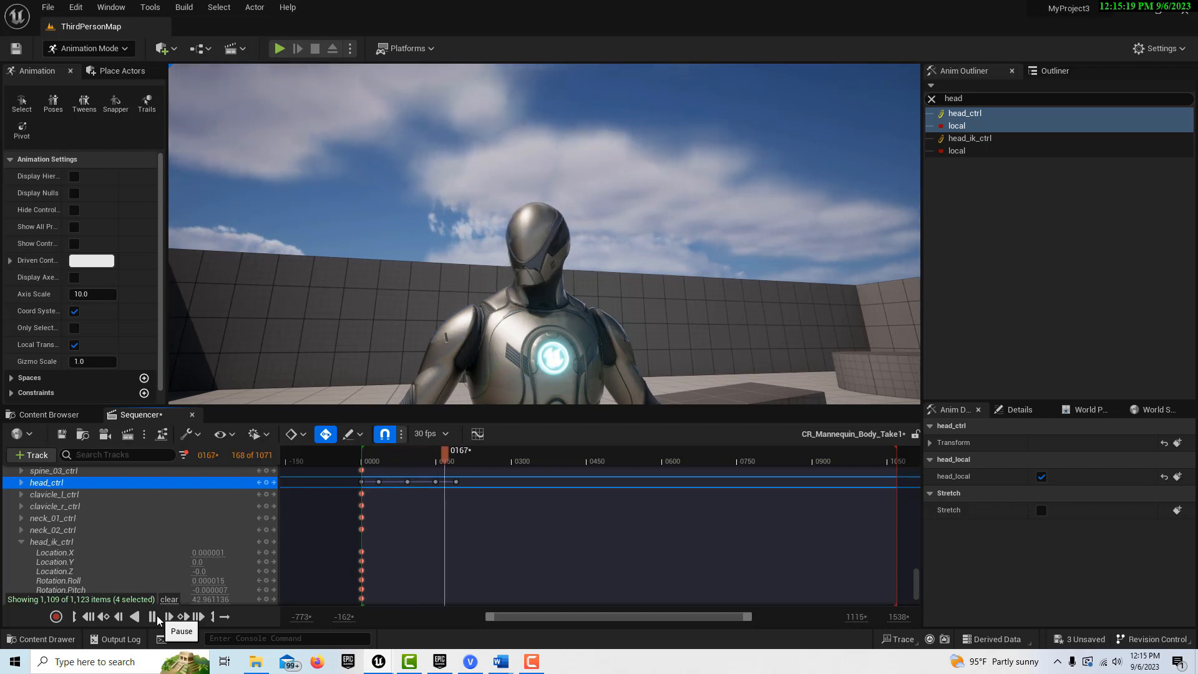
pyautogui.click(156, 615)
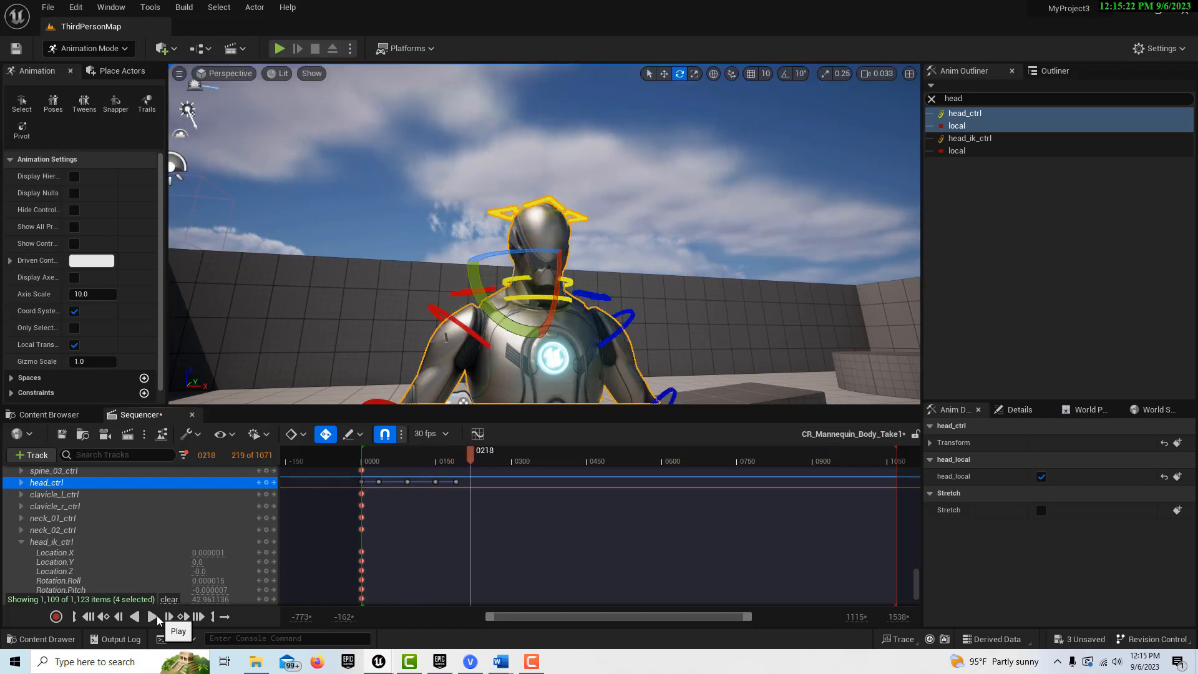
# - At frame 575, move head_ctrl straight up well above the shoulders so the neck stretches
pyautogui.scroll(-3, 628, 341)
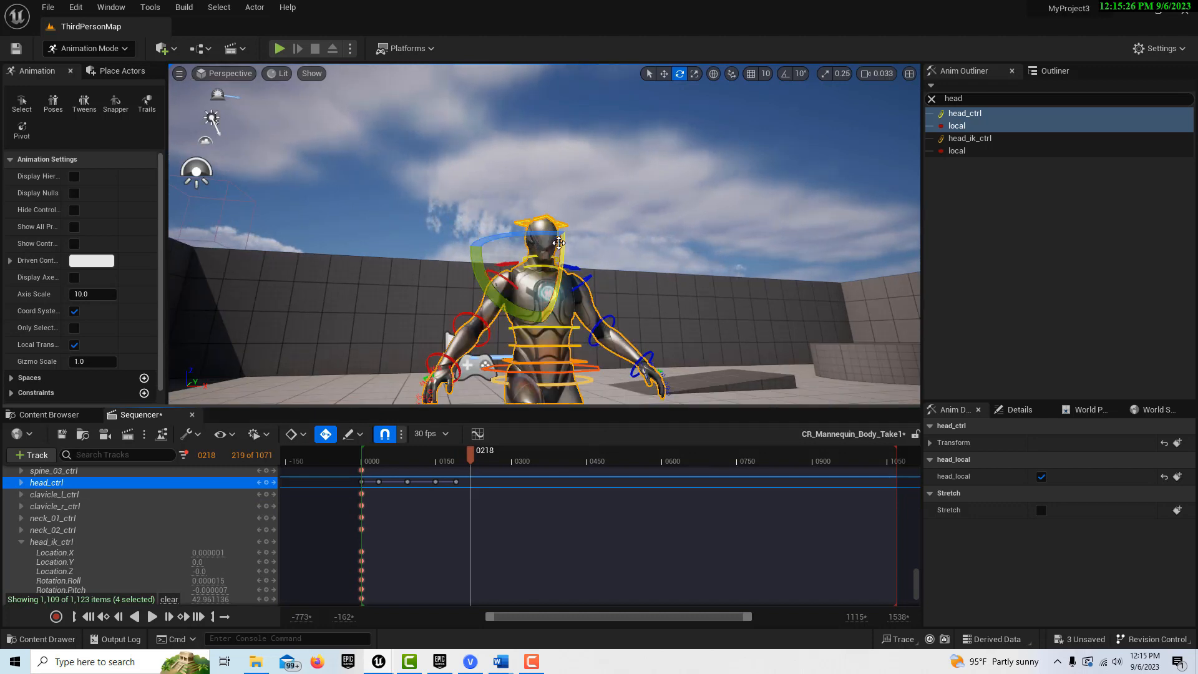
pyautogui.press('space')
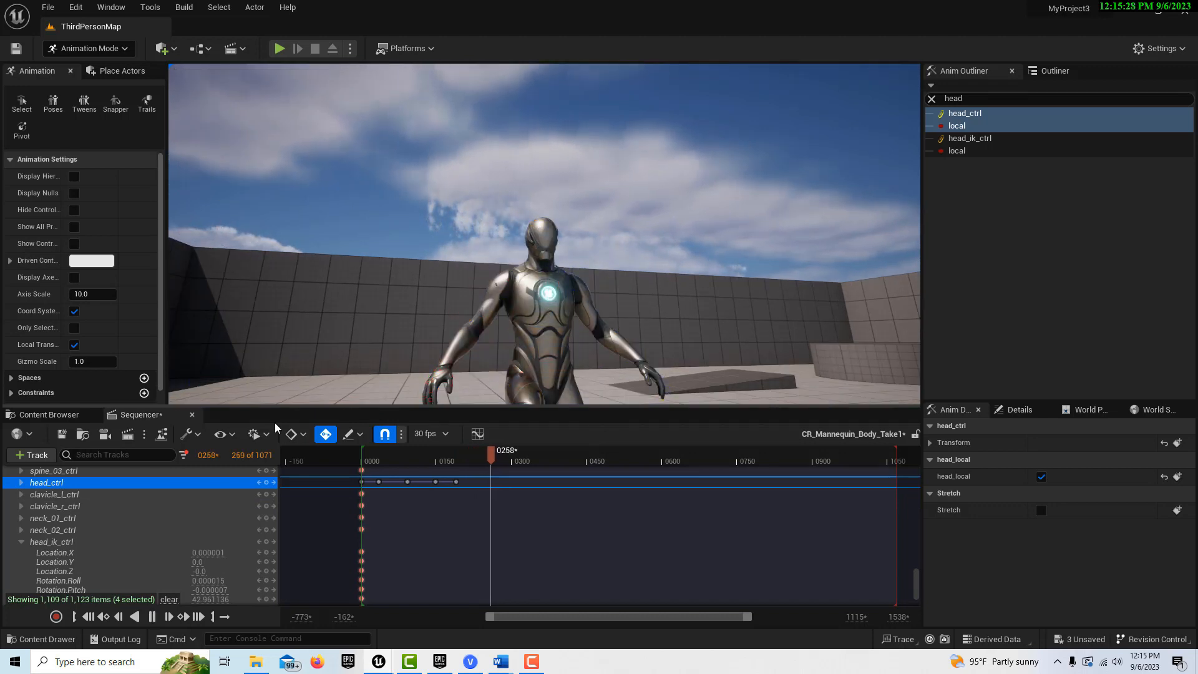
pyautogui.press('space')
pyautogui.press('space')
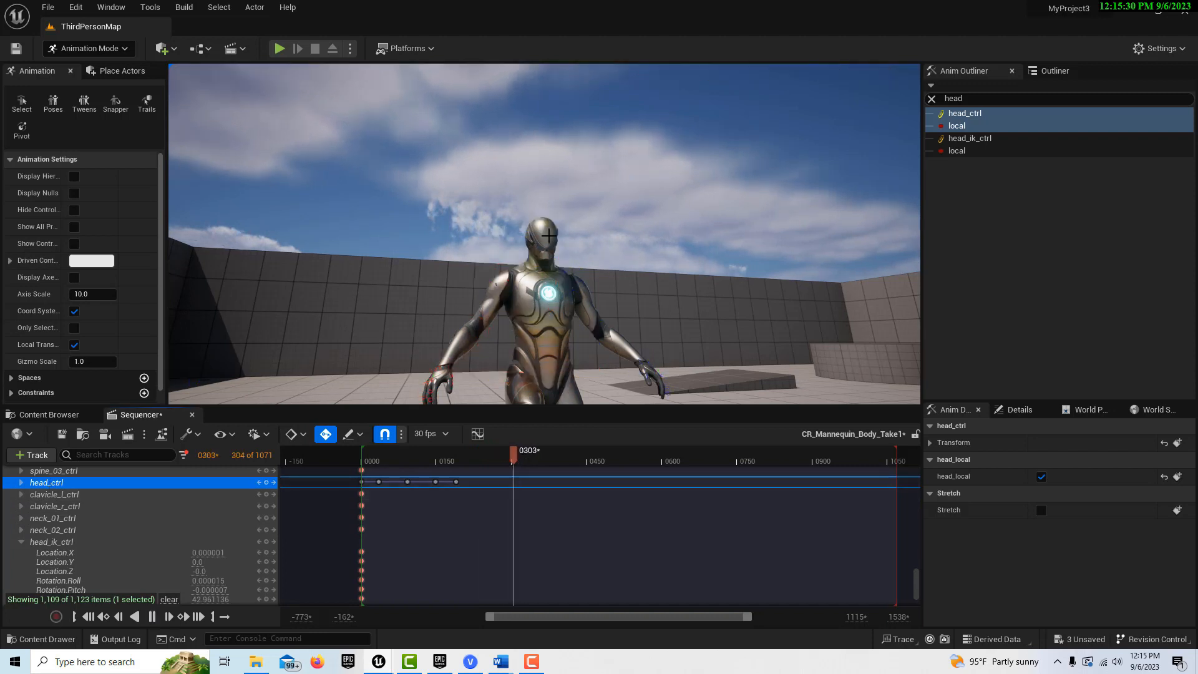
pyautogui.click(547, 233)
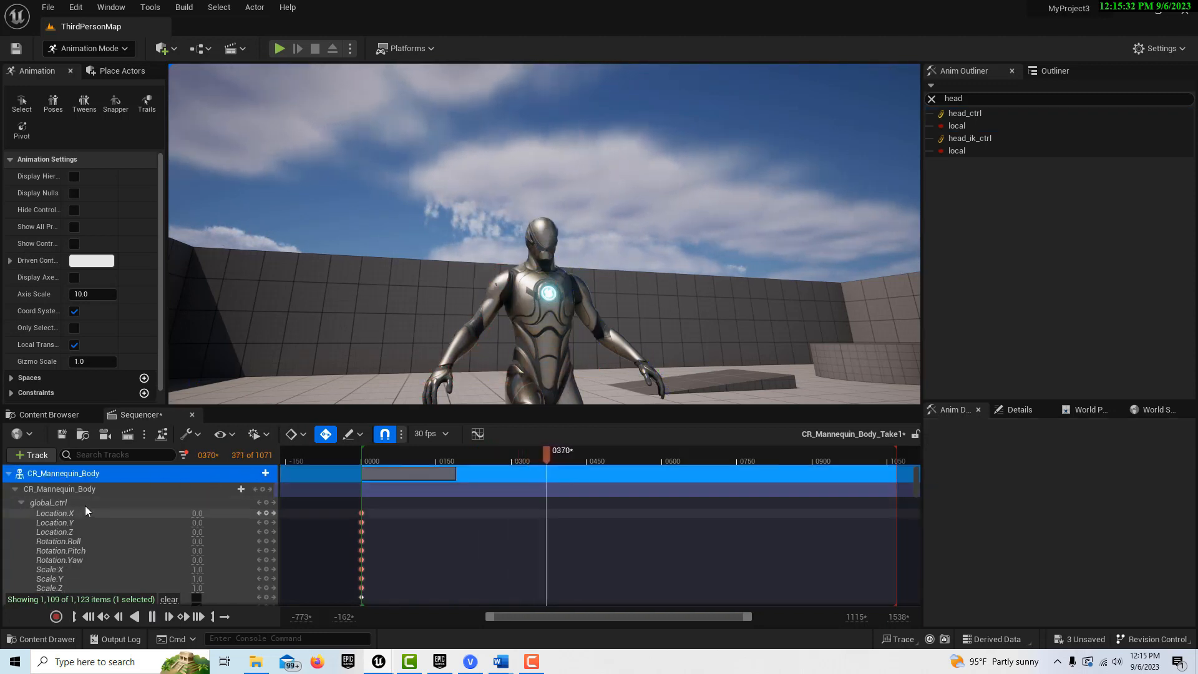
pyautogui.click(961, 114)
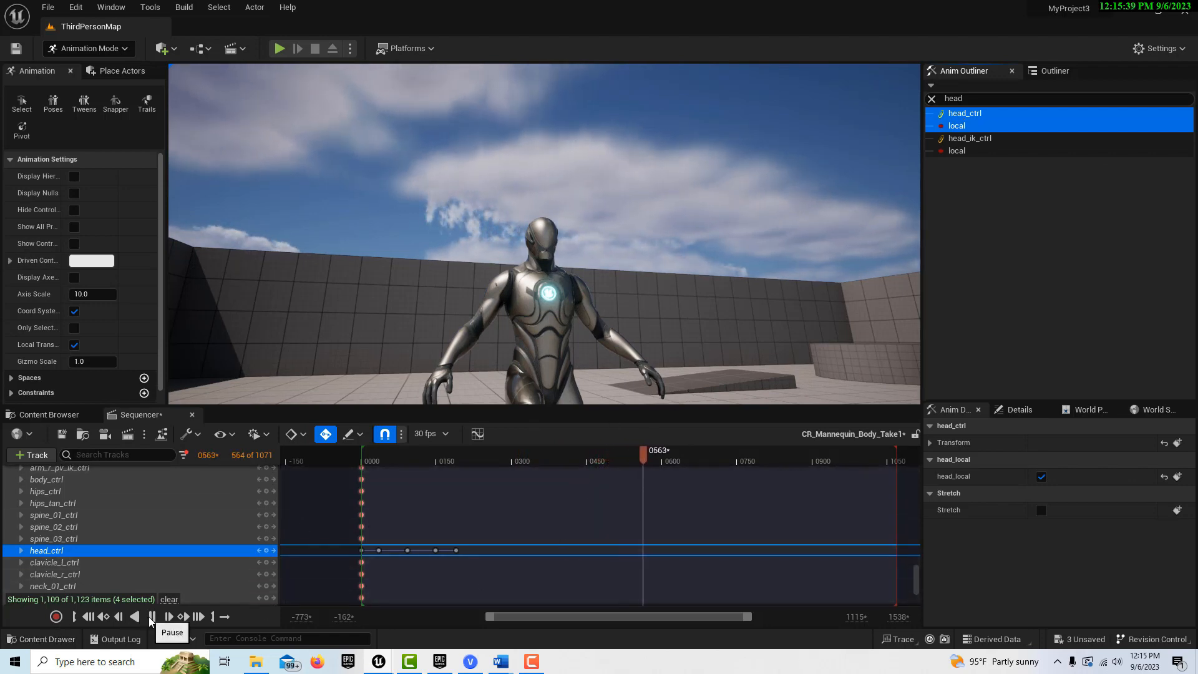
pyautogui.click(152, 617)
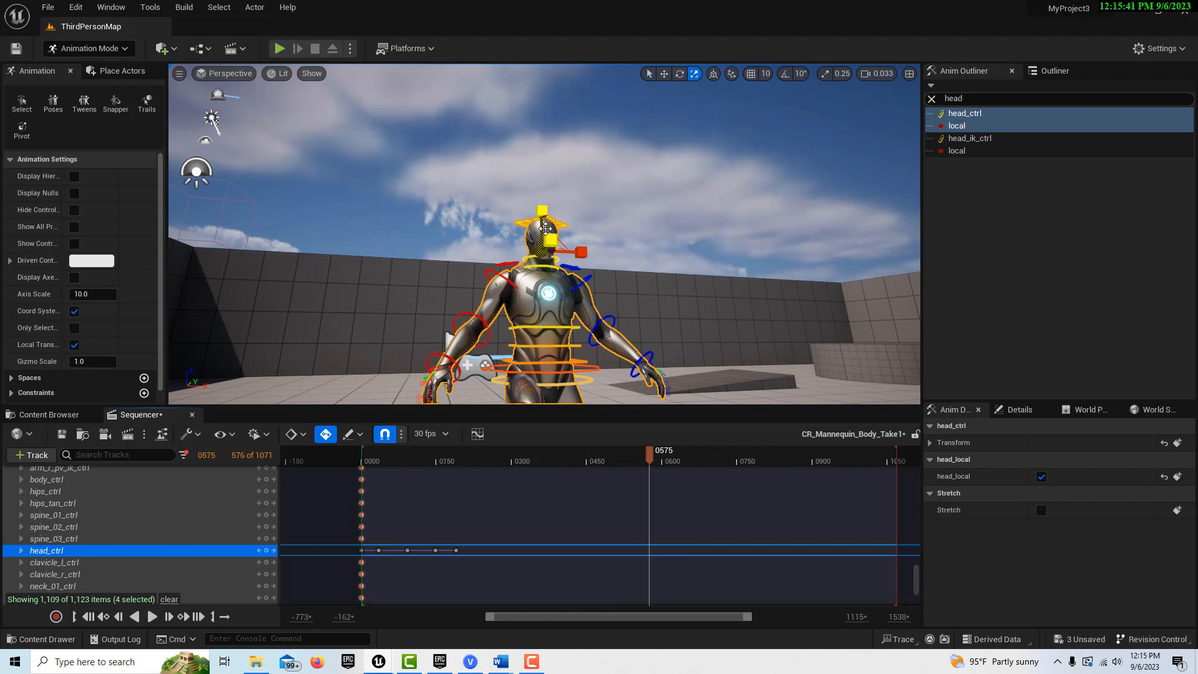
pyautogui.press('w')
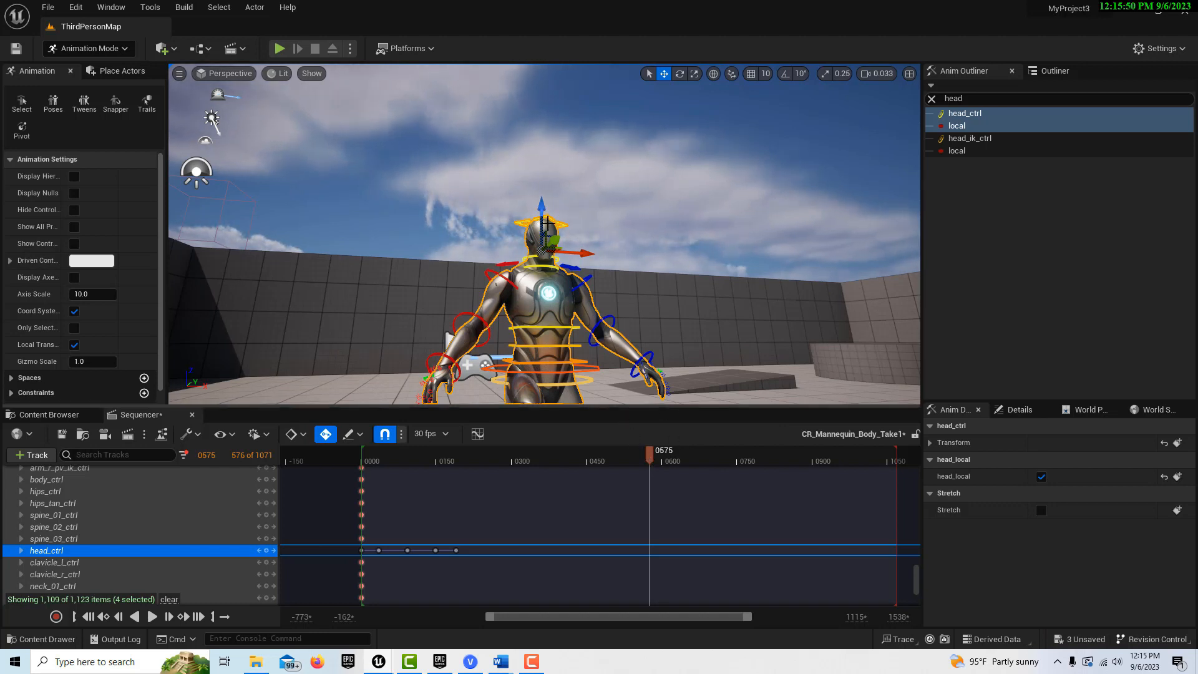
pyautogui.moveTo(541, 220); pyautogui.dragTo(549, 143)
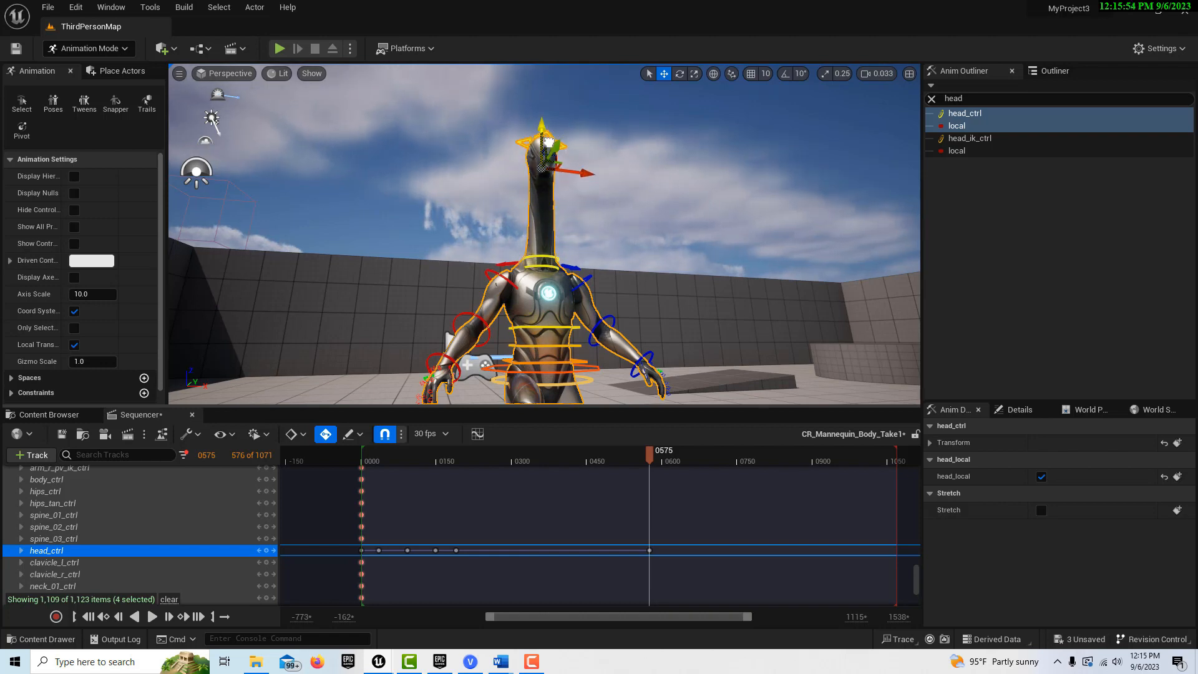
# - Play the sequence from the start to review the neck-stretch animation and pause at frame 562
pyautogui.moveTo(656, 221); pyautogui.dragTo(640, 238, button='right')
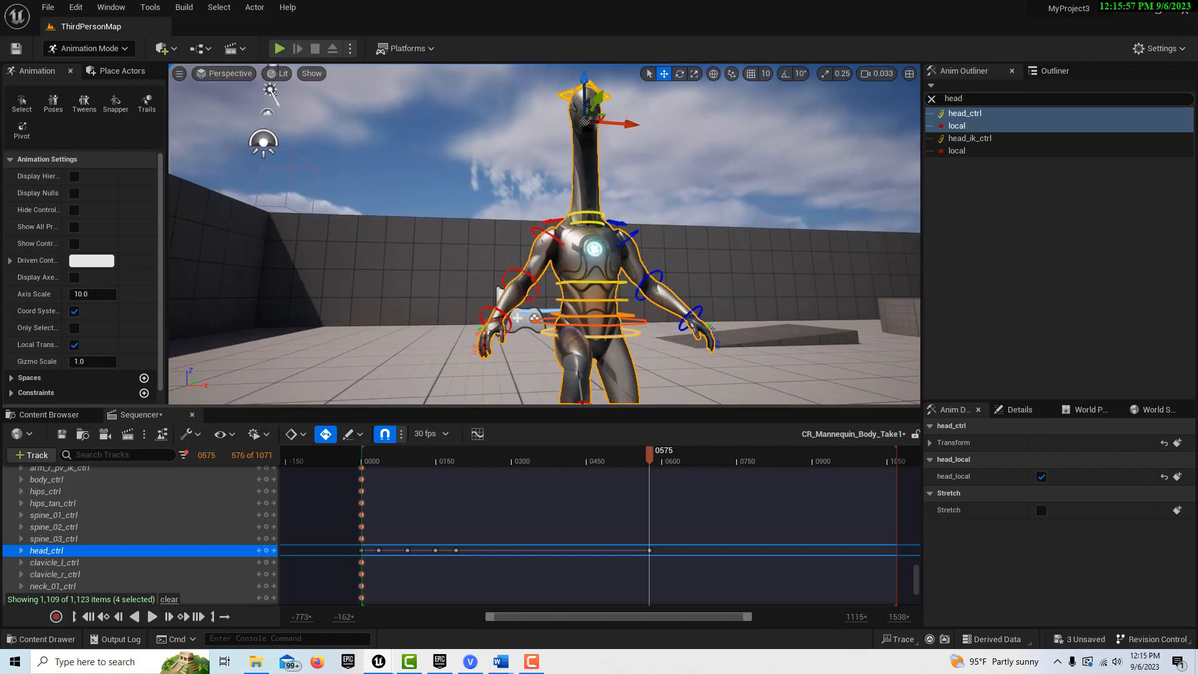
pyautogui.click(88, 617)
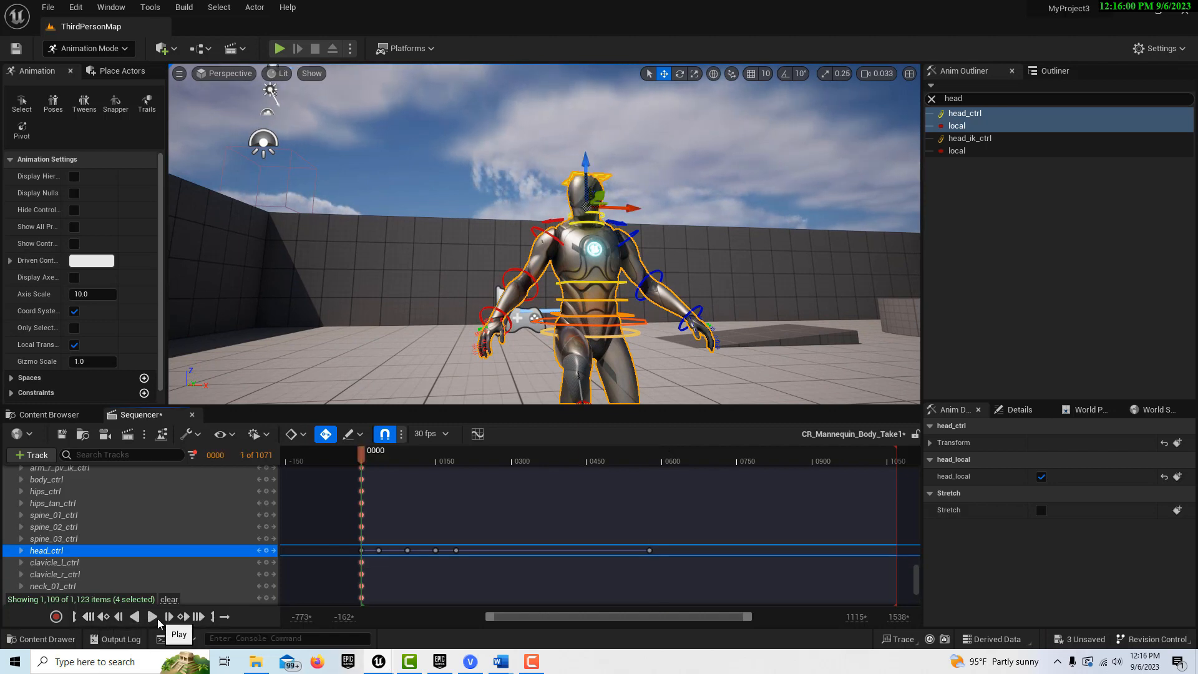
pyautogui.click(154, 616)
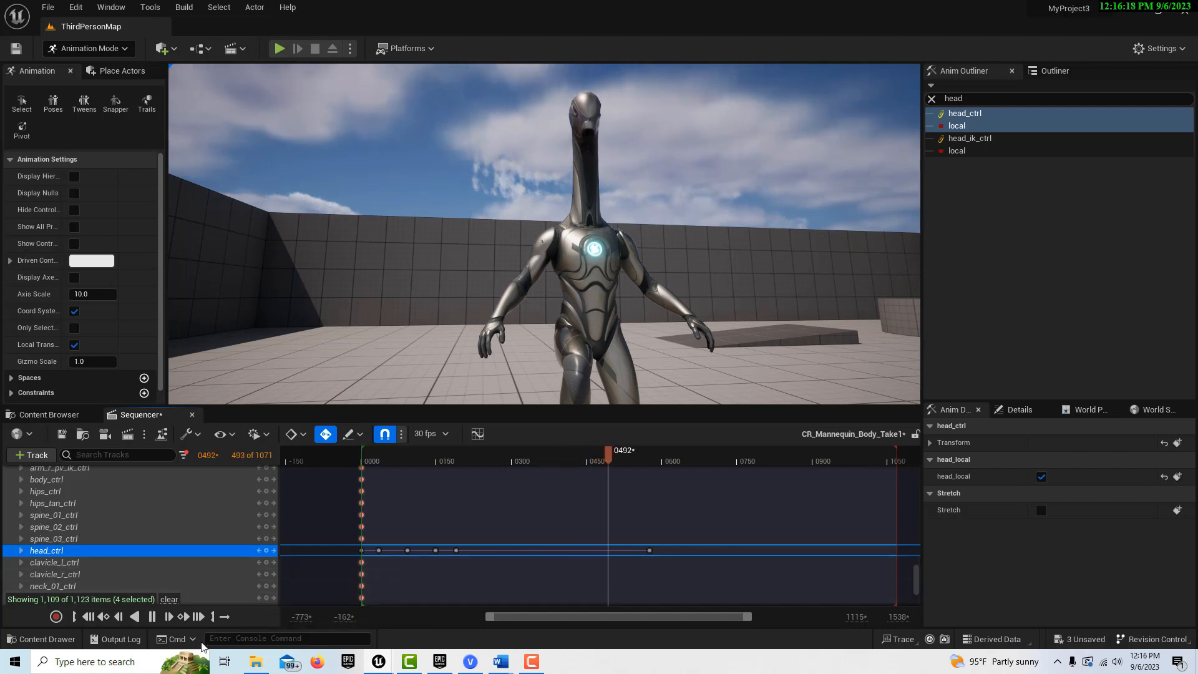
pyautogui.click(153, 617)
pyautogui.scroll(-5, 740, 306)
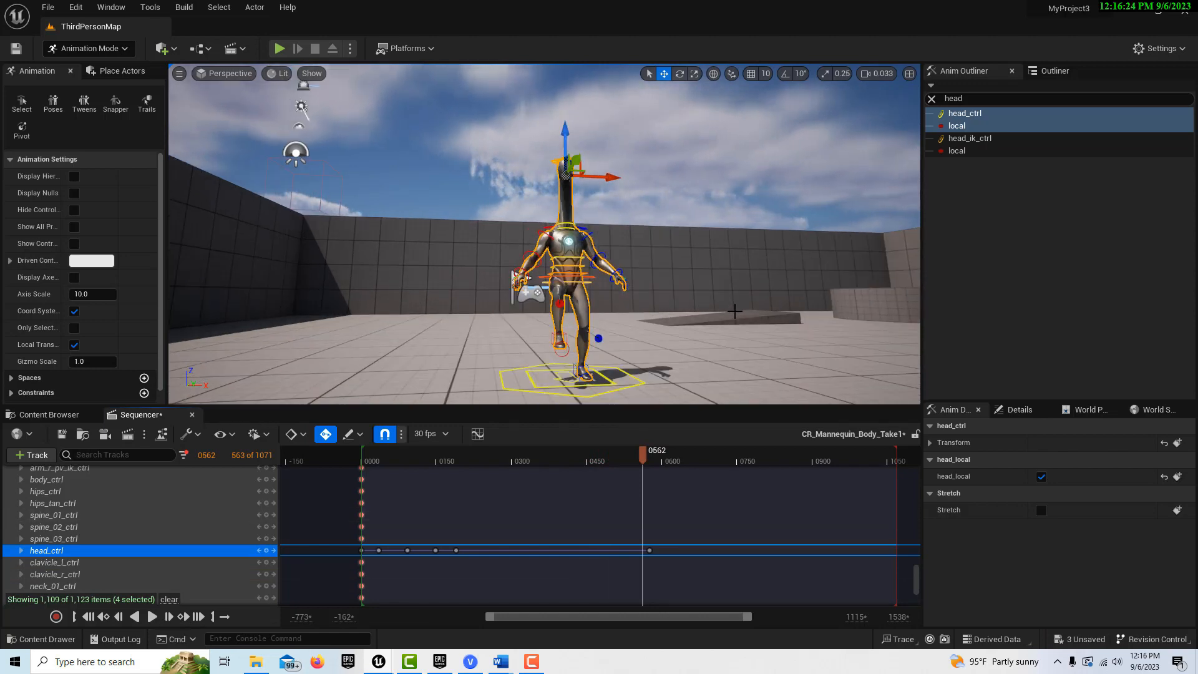
# - Clear the Anim Outliner search filter and add a key for body_ctrl at frame 575
pyautogui.moveTo(642, 455); pyautogui.dragTo(650, 459)
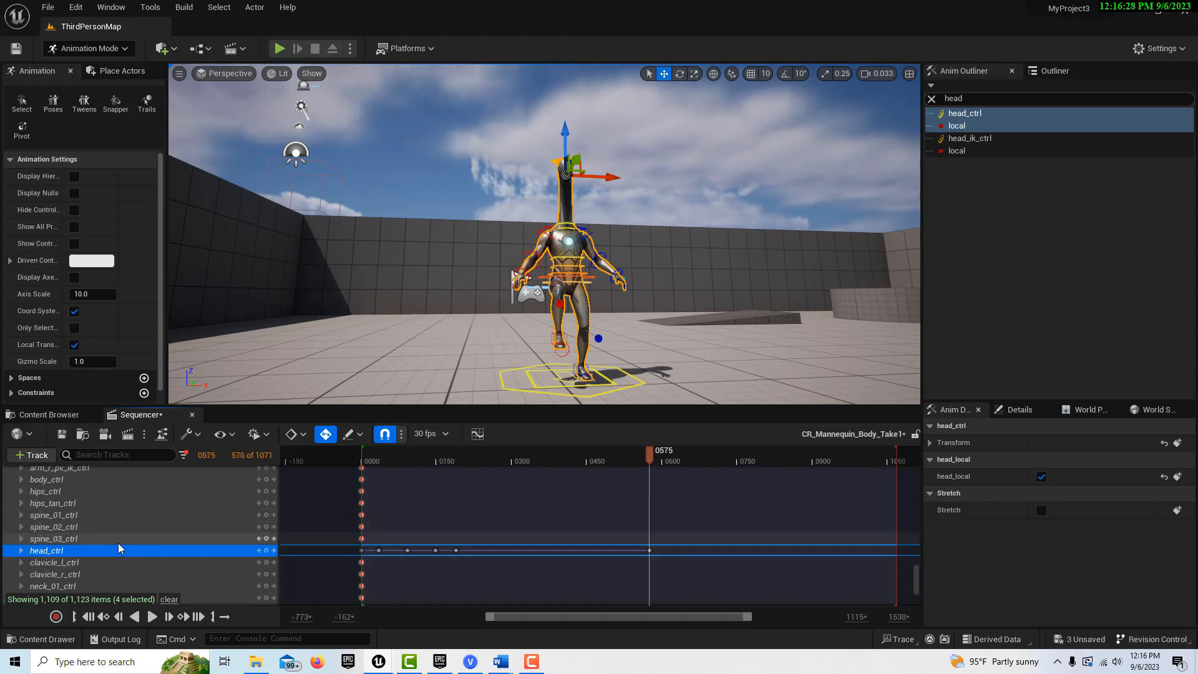
pyautogui.click(50, 478)
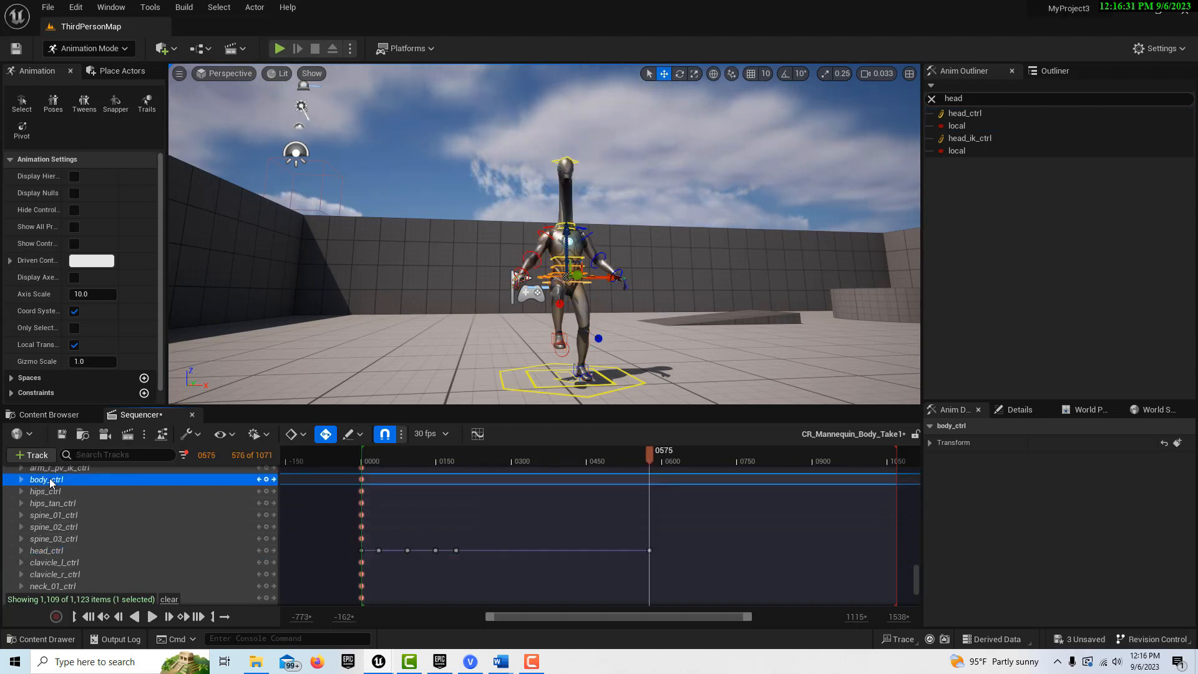
pyautogui.click(932, 99)
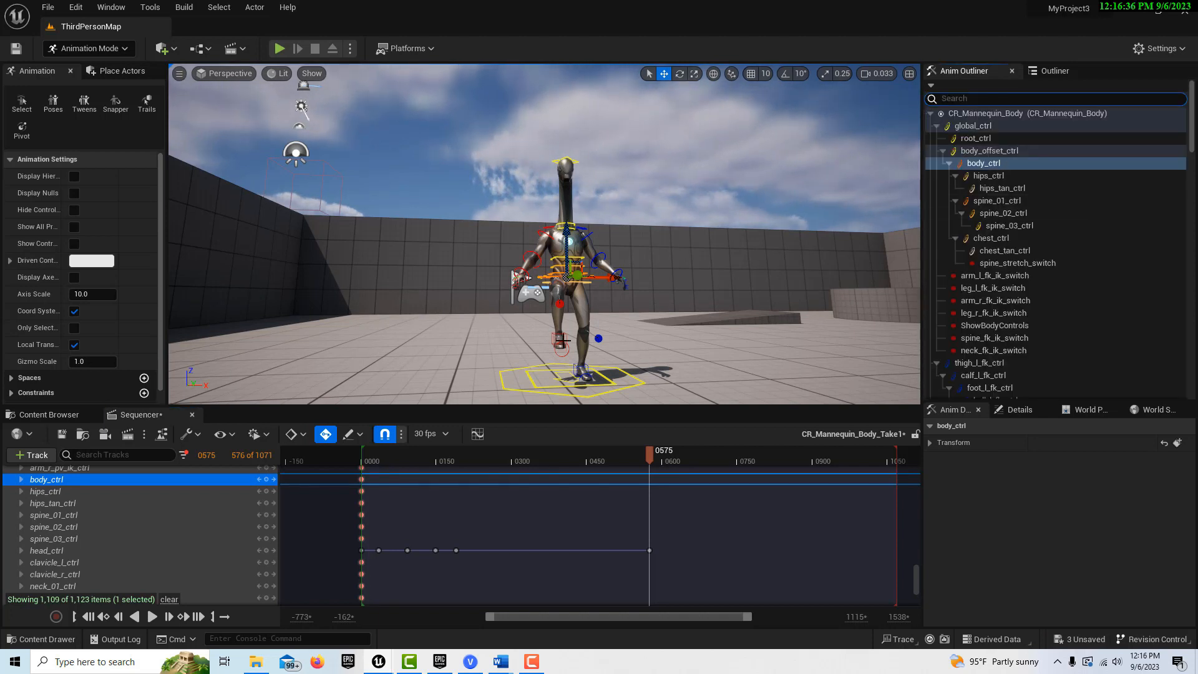
pyautogui.click(267, 479)
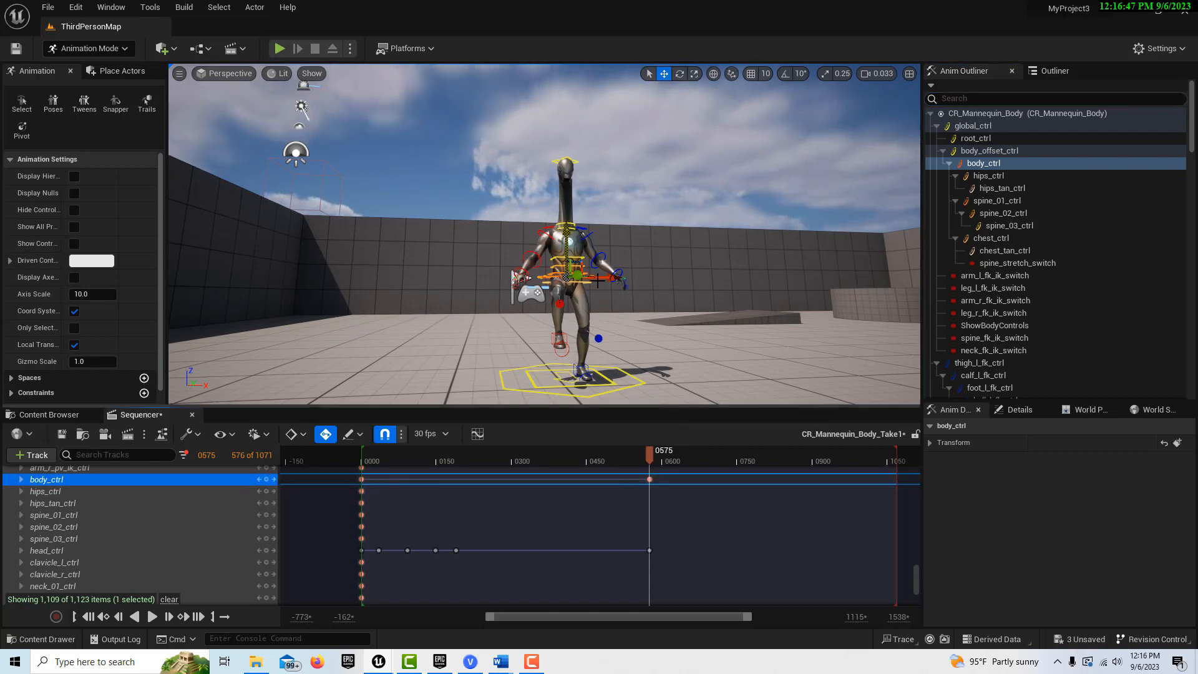
# - At frame 703, raise body_ctrl to a Location.Z of about 203 so the mannequin lifts off the floor
pyautogui.moveTo(651, 455); pyautogui.dragTo(714, 452)
pyautogui.moveTo(566, 247); pyautogui.dragTo(584, 78)
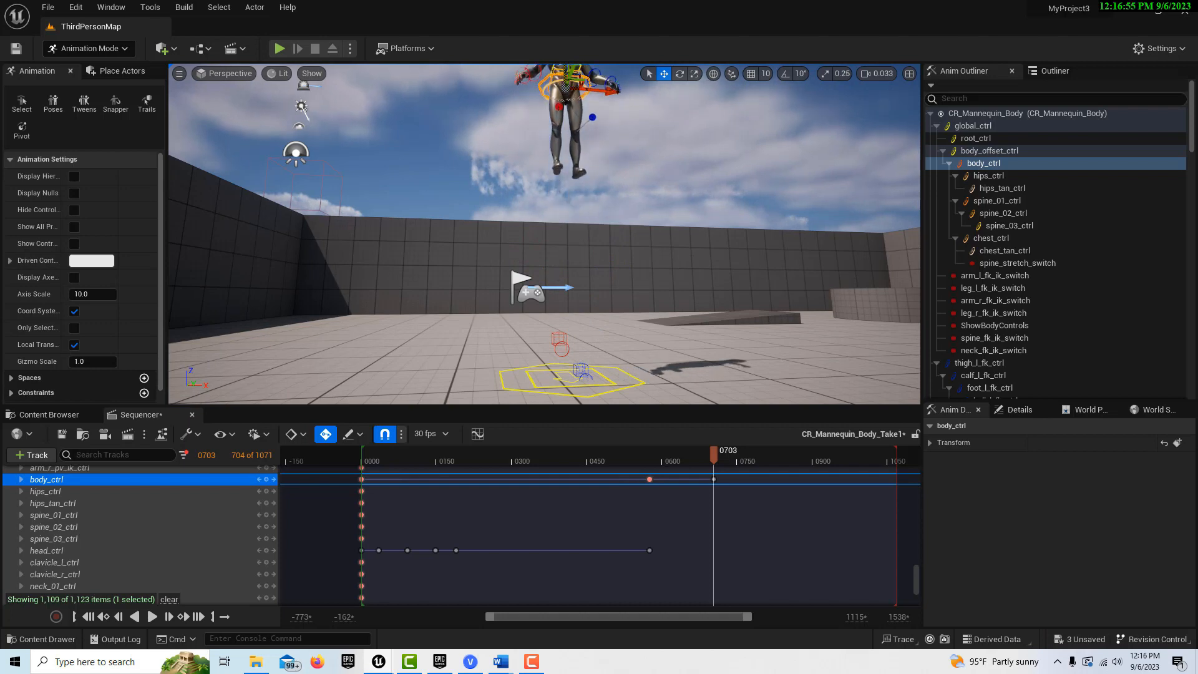
pyautogui.moveTo(641, 201); pyautogui.dragTo(649, 170, button='right')
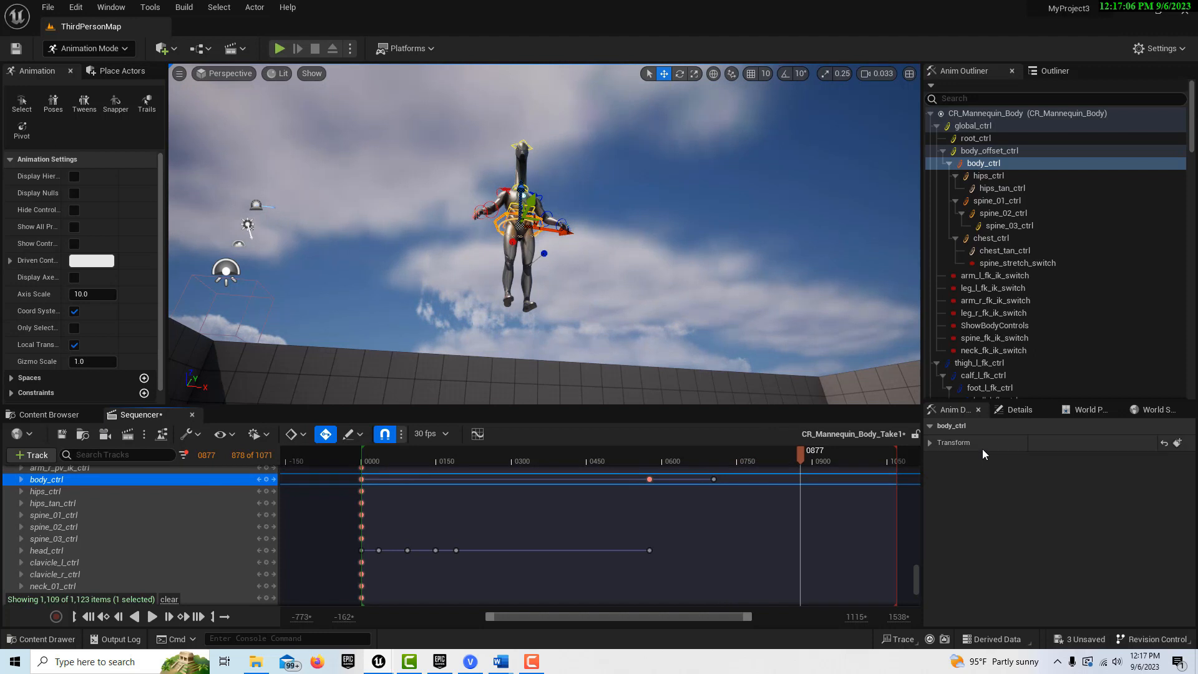
# - At frame 877, set body_ctrl's Location.Y to about 392.33 to shift the raised body horizontally
pyautogui.click(21, 479)
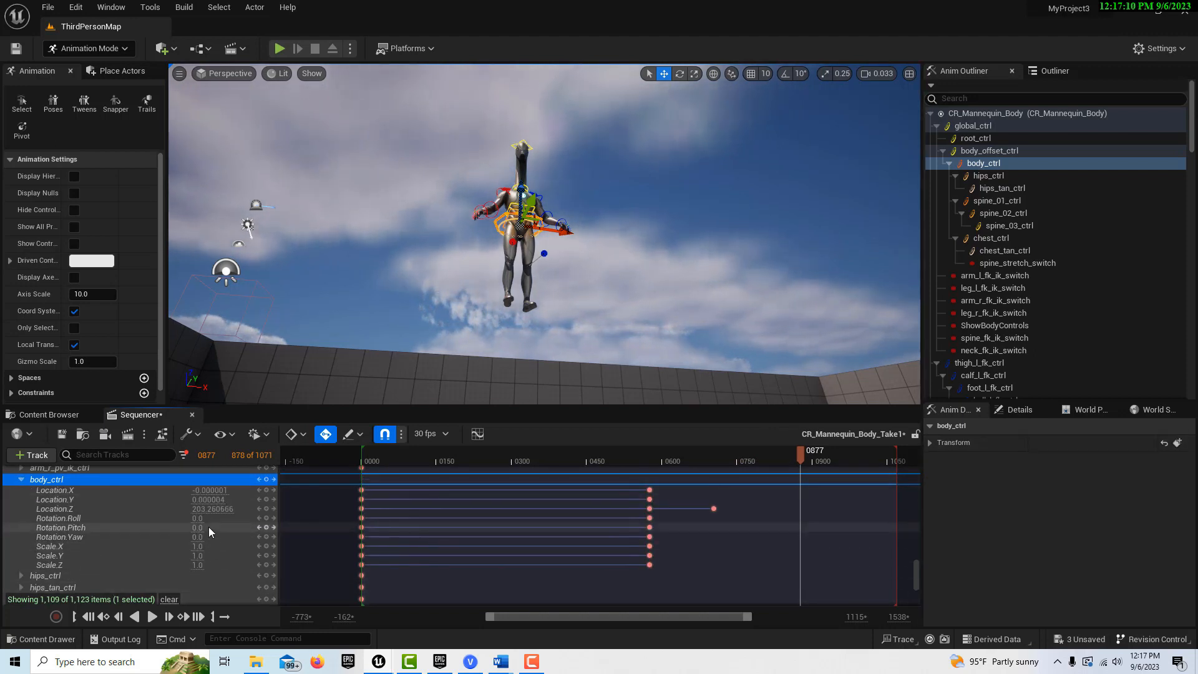
pyautogui.moveTo(208, 499); pyautogui.dragTo(211, 499)
pyautogui.moveTo(437, 270); pyautogui.dragTo(571, 211, button='right')
pyautogui.press('s')
pyautogui.moveTo(447, 252); pyautogui.dragTo(446, 251, button='right')
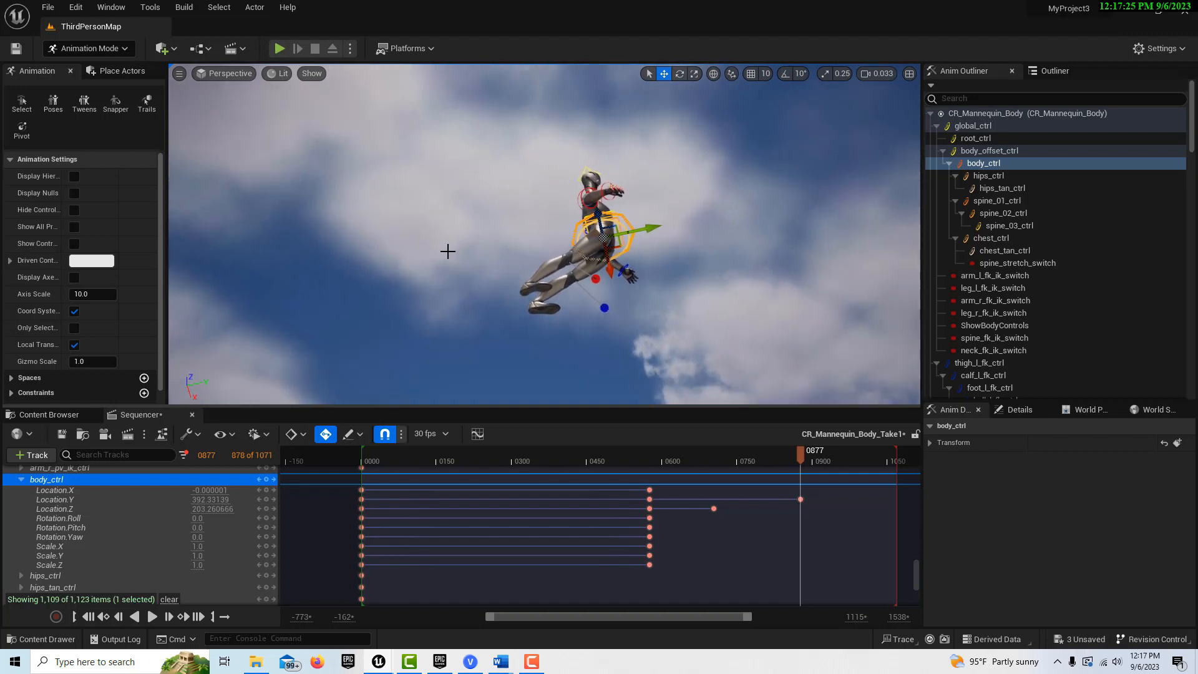
# - At frame 877, shift body_ctrl back along Y to a Location.Y of about 124.35
pyautogui.moveTo(645, 230); pyautogui.dragTo(274, 307)
pyautogui.moveTo(275, 307); pyautogui.dragTo(281, 308, button='right')
pyautogui.moveTo(425, 231); pyautogui.dragTo(637, 262)
pyautogui.moveTo(695, 275); pyautogui.dragTo(553, 239, button='right')
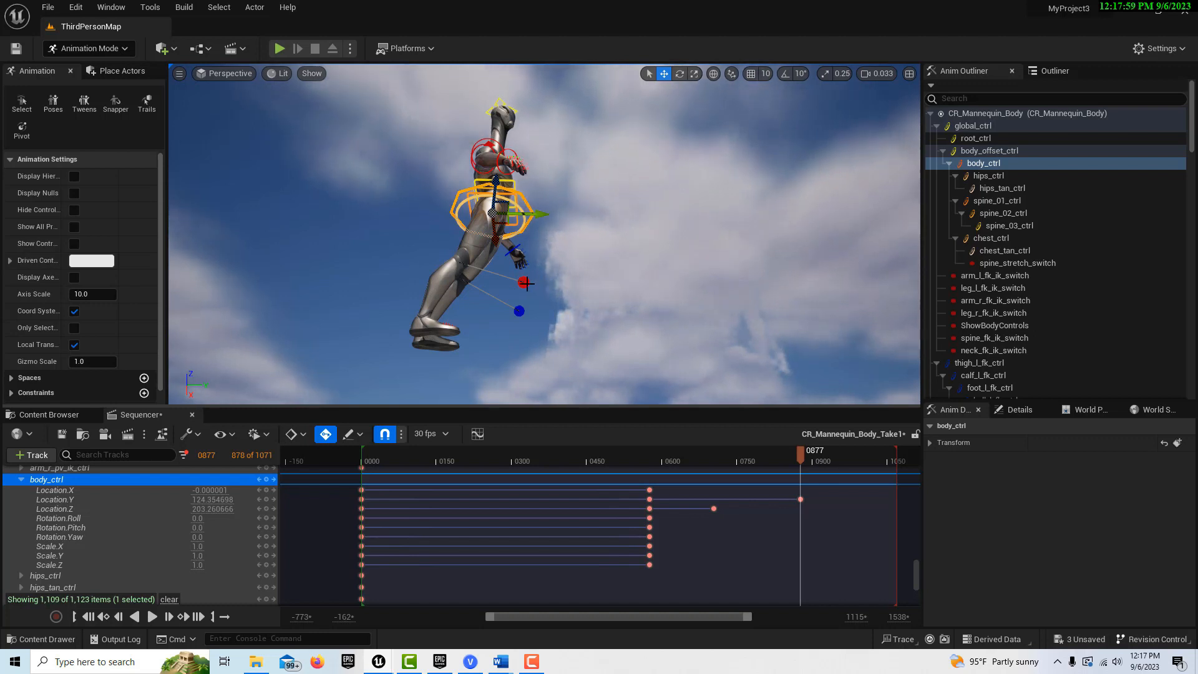
# - Collapse the CR_Mannequin_Body control rig track in the Sequencer to hide its individual controls
pyautogui.scroll(3, 171, 541)
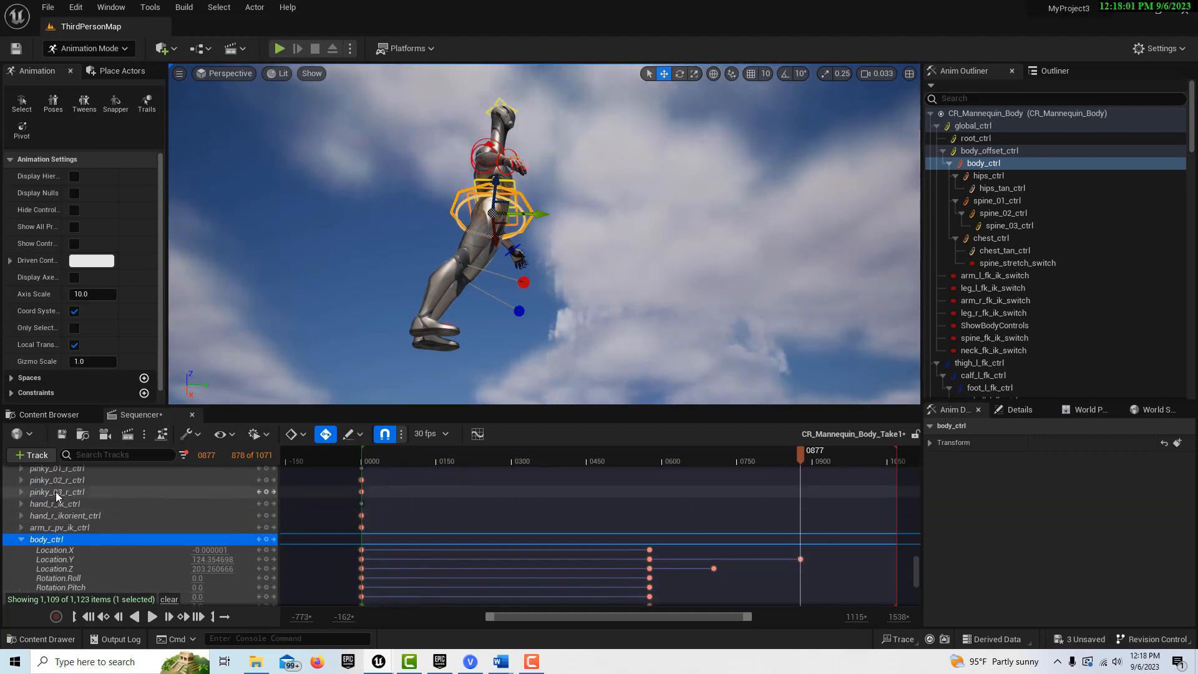
pyautogui.scroll(-10, 54, 491)
pyautogui.scroll(10, 77, 542)
pyautogui.scroll(5, 85, 550)
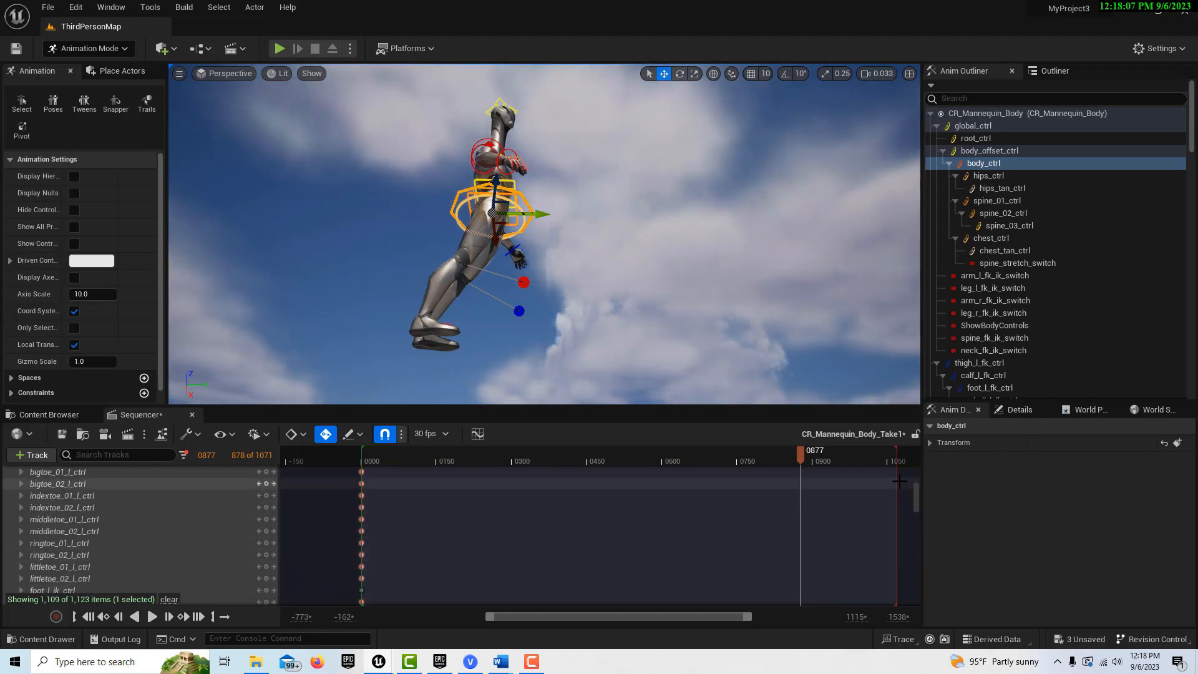
pyautogui.moveTo(916, 506); pyautogui.dragTo(920, 458)
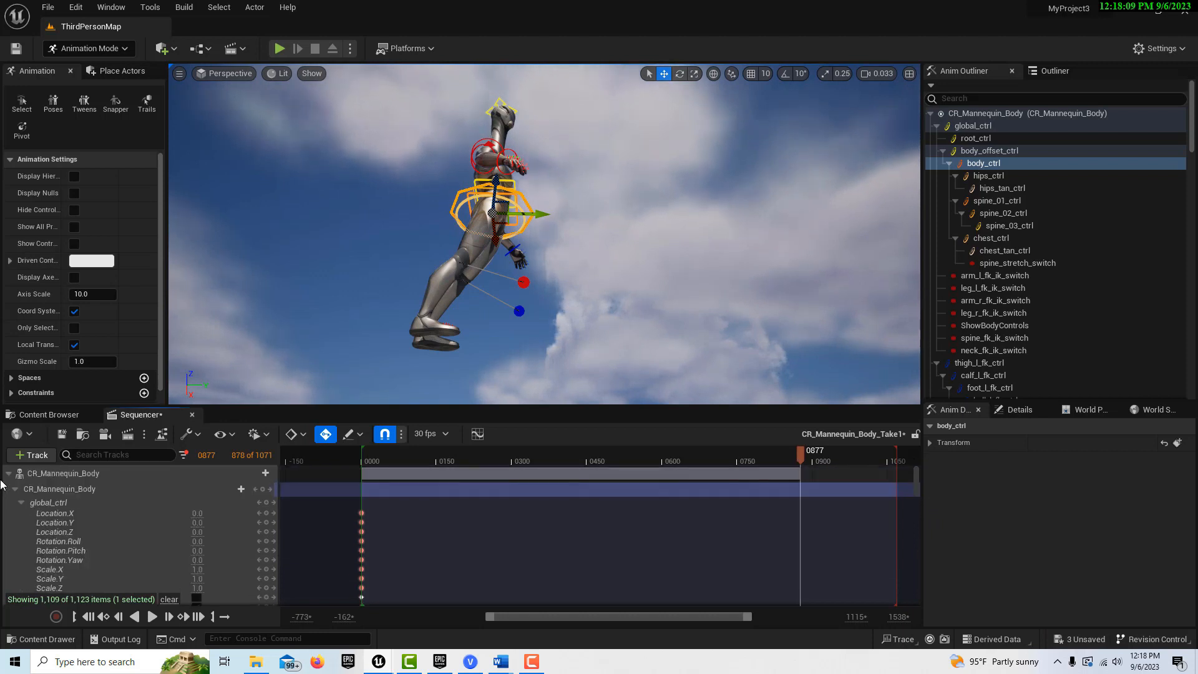
pyautogui.click(14, 489)
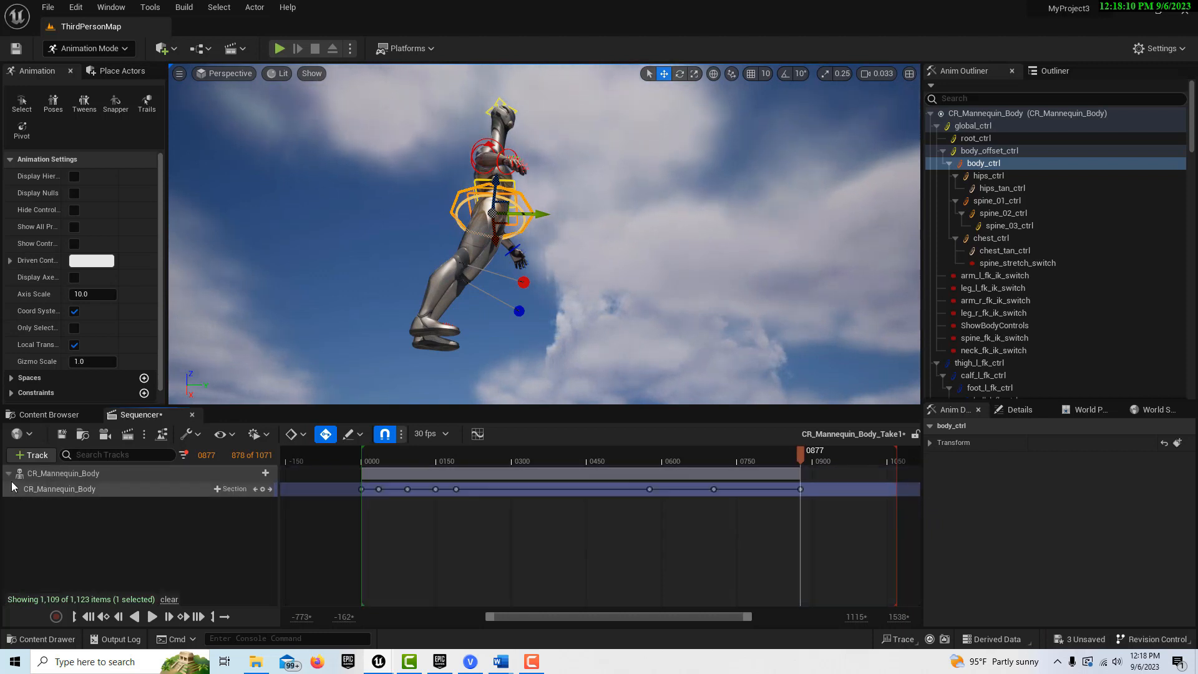
# - Bake a pose asset from the CR_Mannequin_Body actor into the Content folder, keeping the name SK_Mannequin_PoseAsset
pyautogui.rightClick(110, 471)
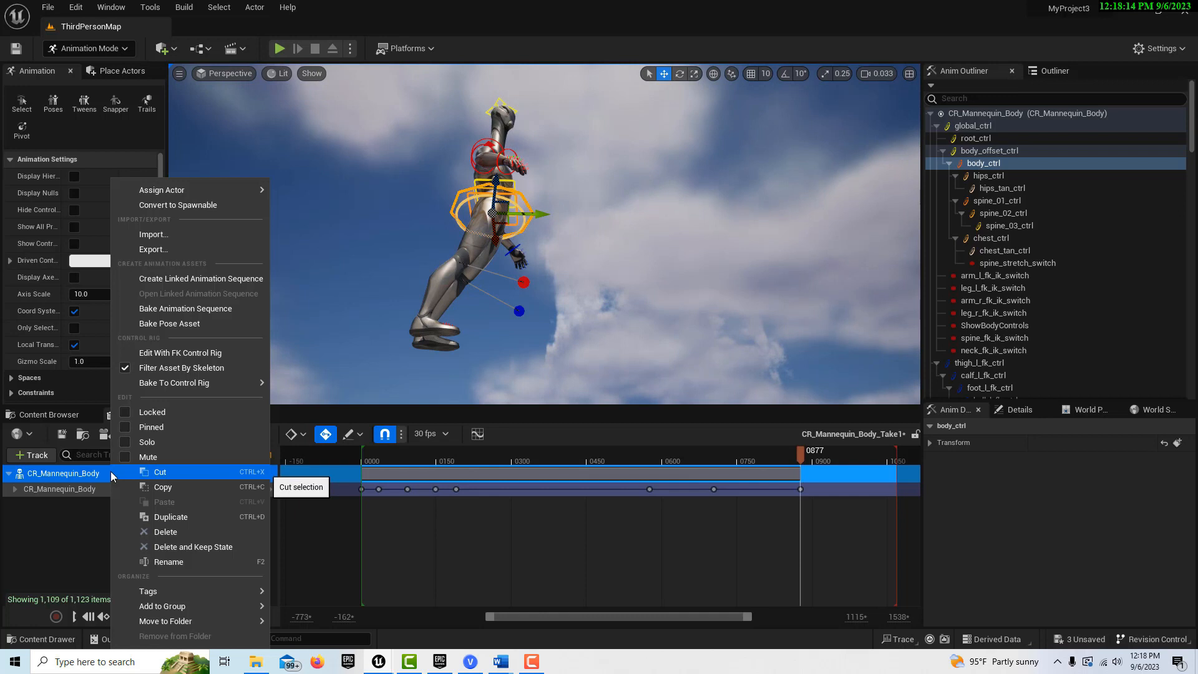
pyautogui.click(183, 324)
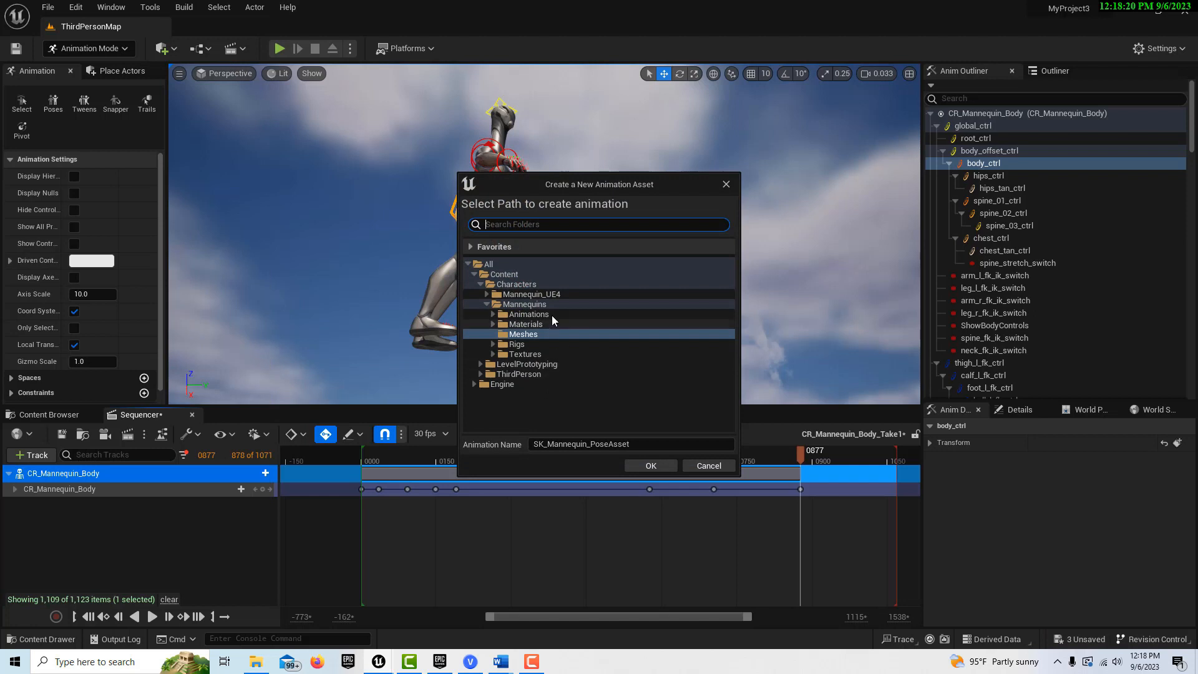
pyautogui.click(500, 275)
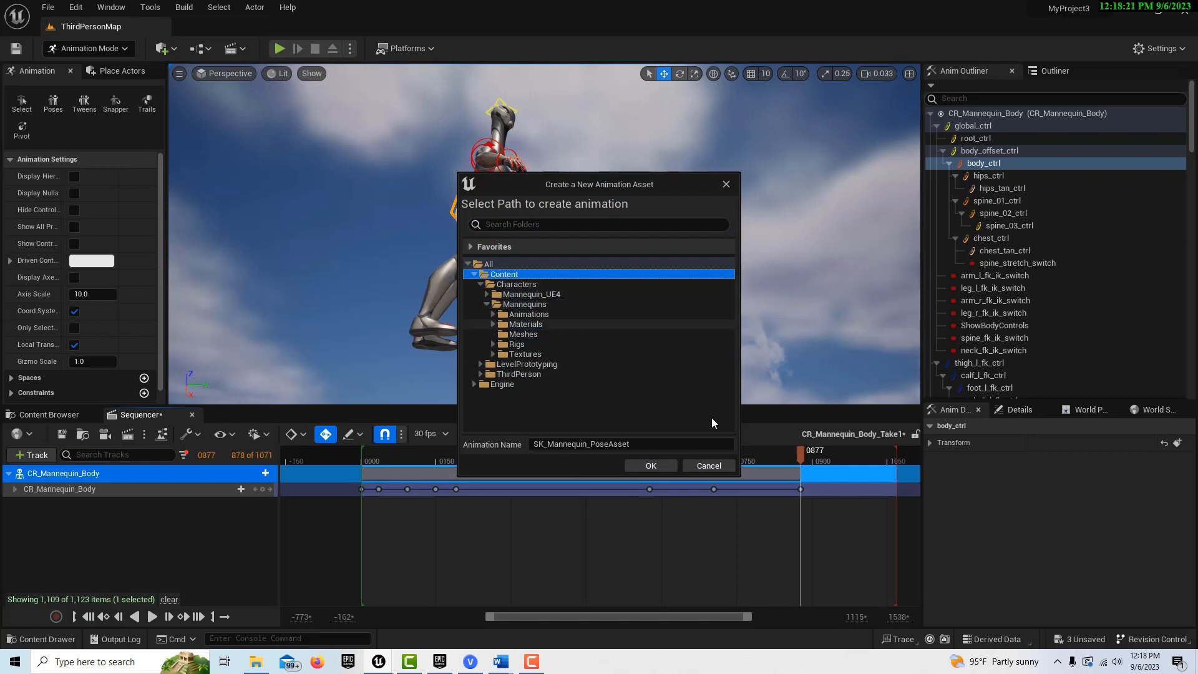
pyautogui.click(652, 465)
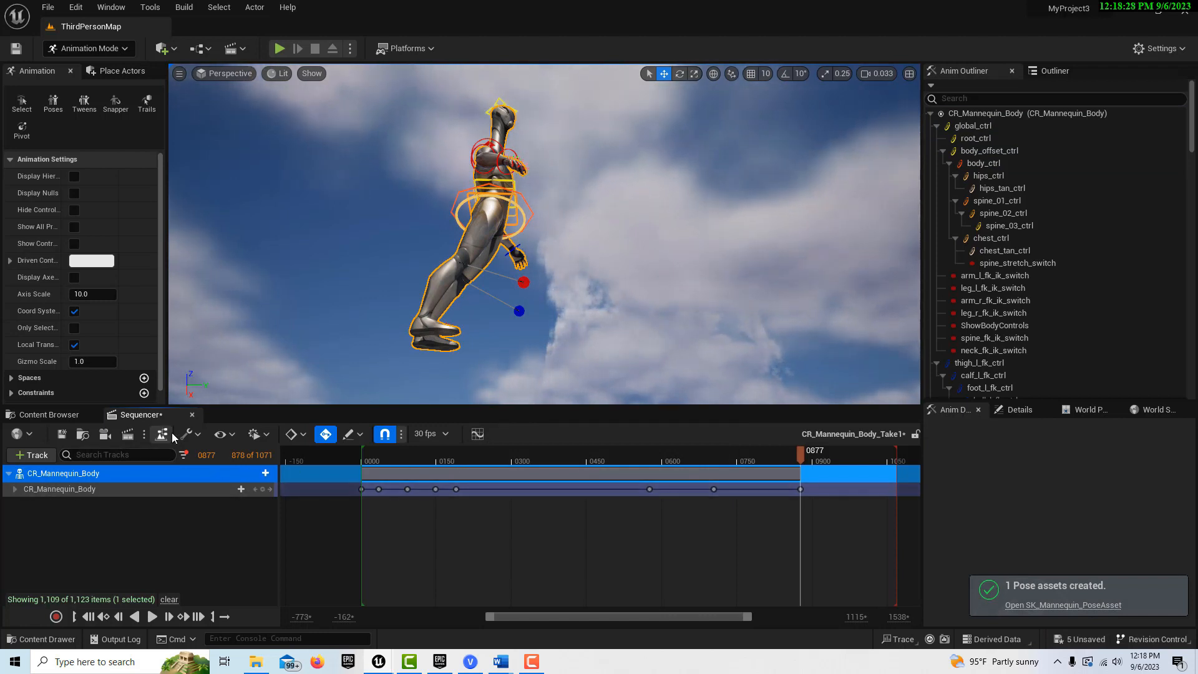
# - Bake the CR_Mannequin_Body animation to SK_Mannequin_Sequence in the Content folder with the default export options
pyautogui.rightClick(53, 478)
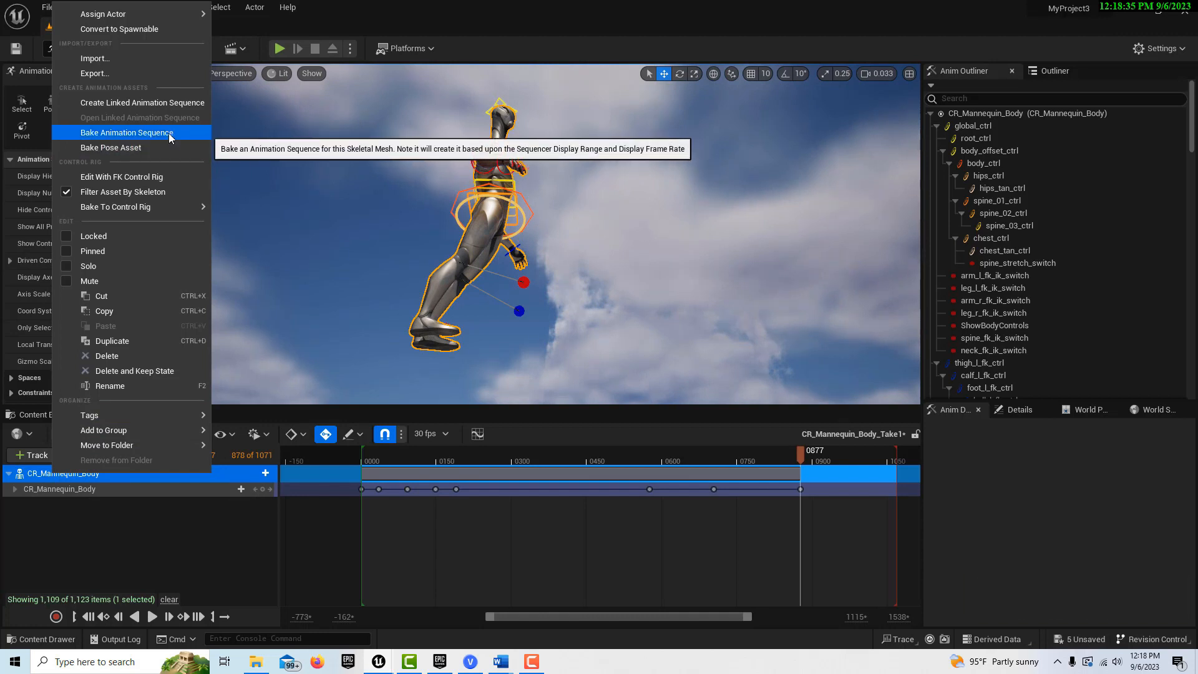
pyautogui.click(170, 134)
pyautogui.click(508, 275)
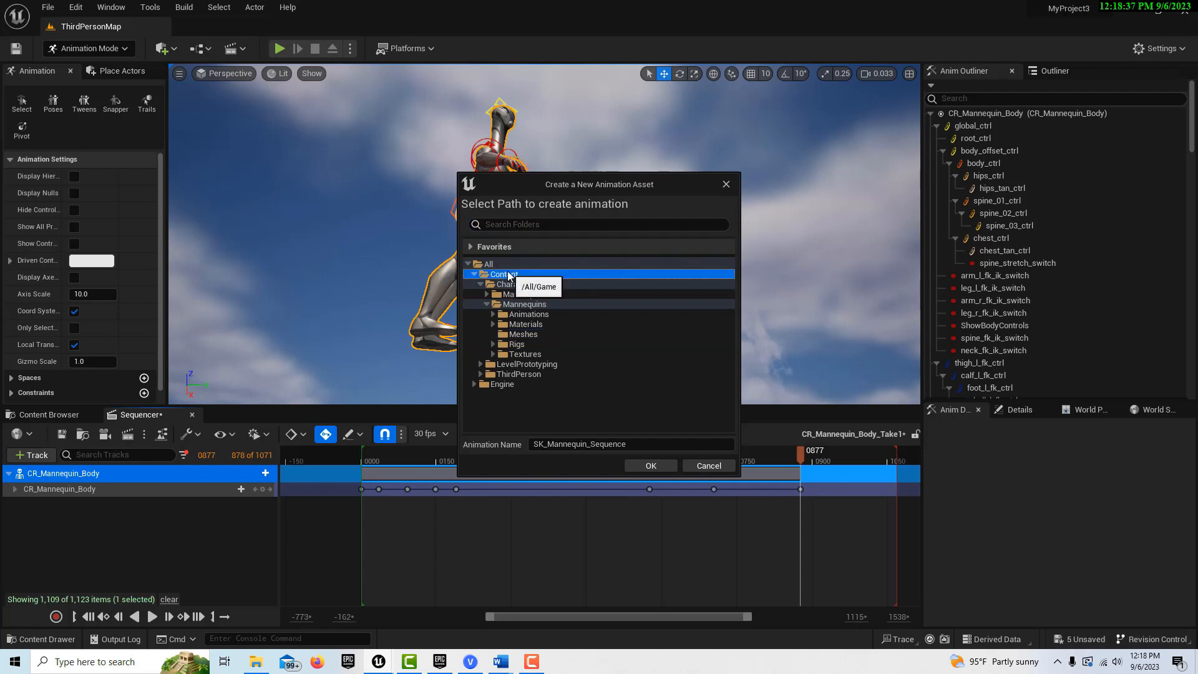
pyautogui.click(651, 466)
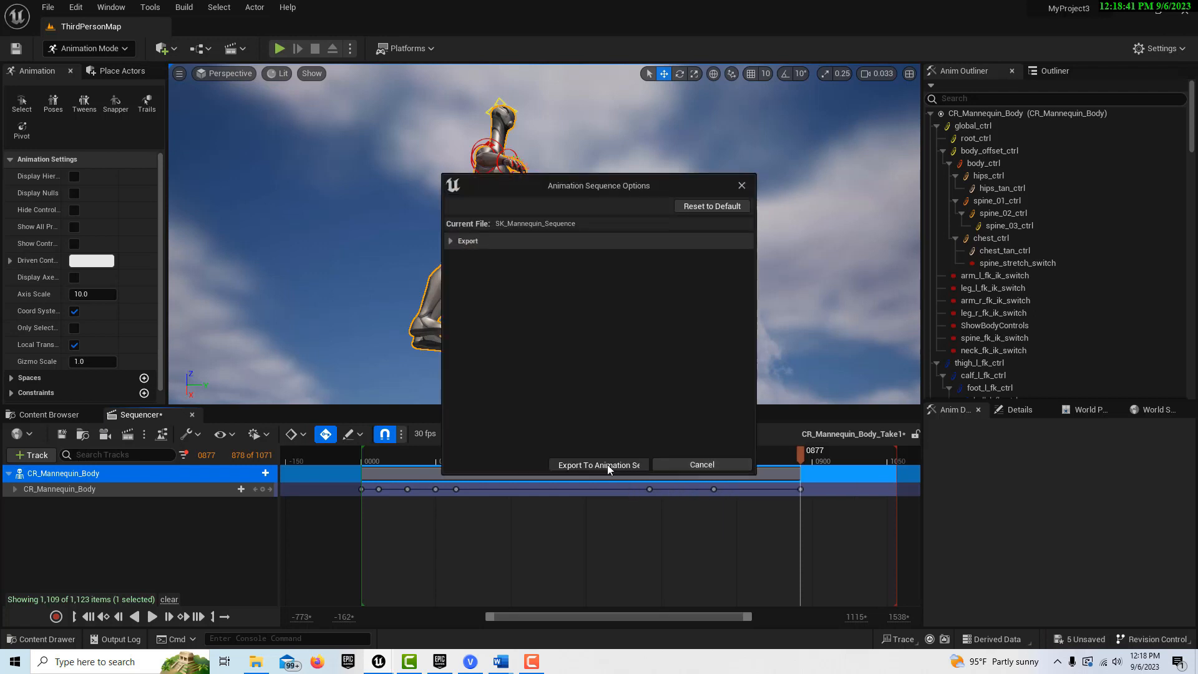
pyautogui.click(608, 464)
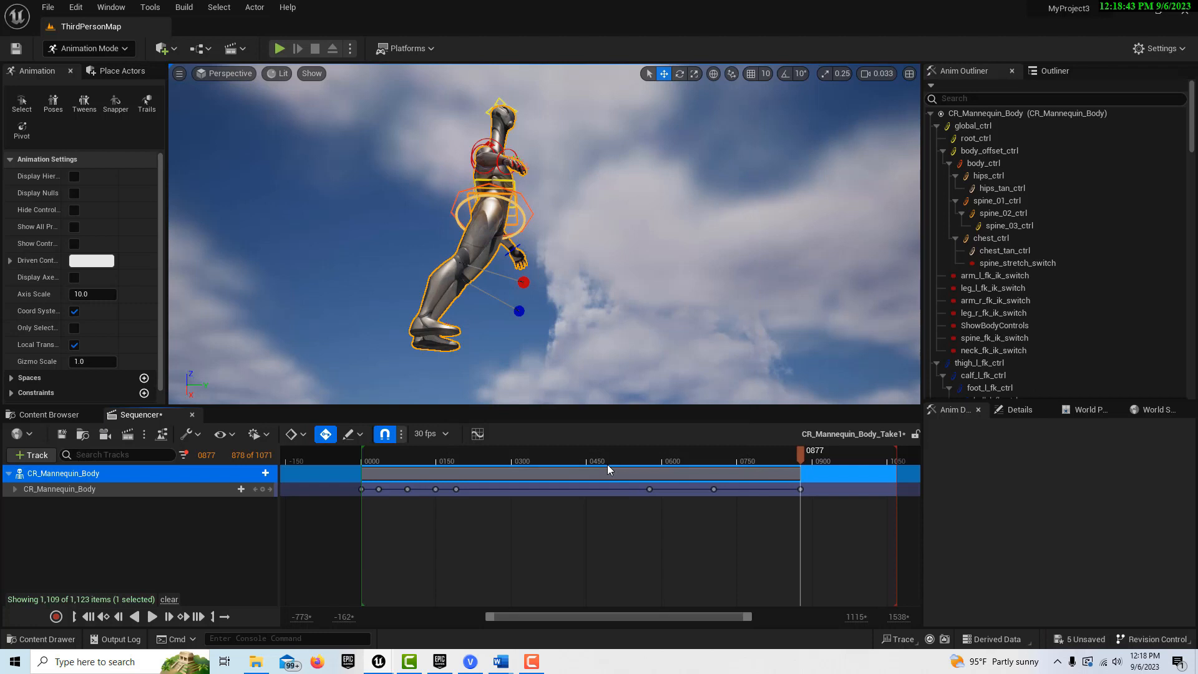
# - Close the Sequencer, leaving the Content Browser open, and focus the viewport on the CR_Mannequin_Body actor
pyautogui.click(43, 414)
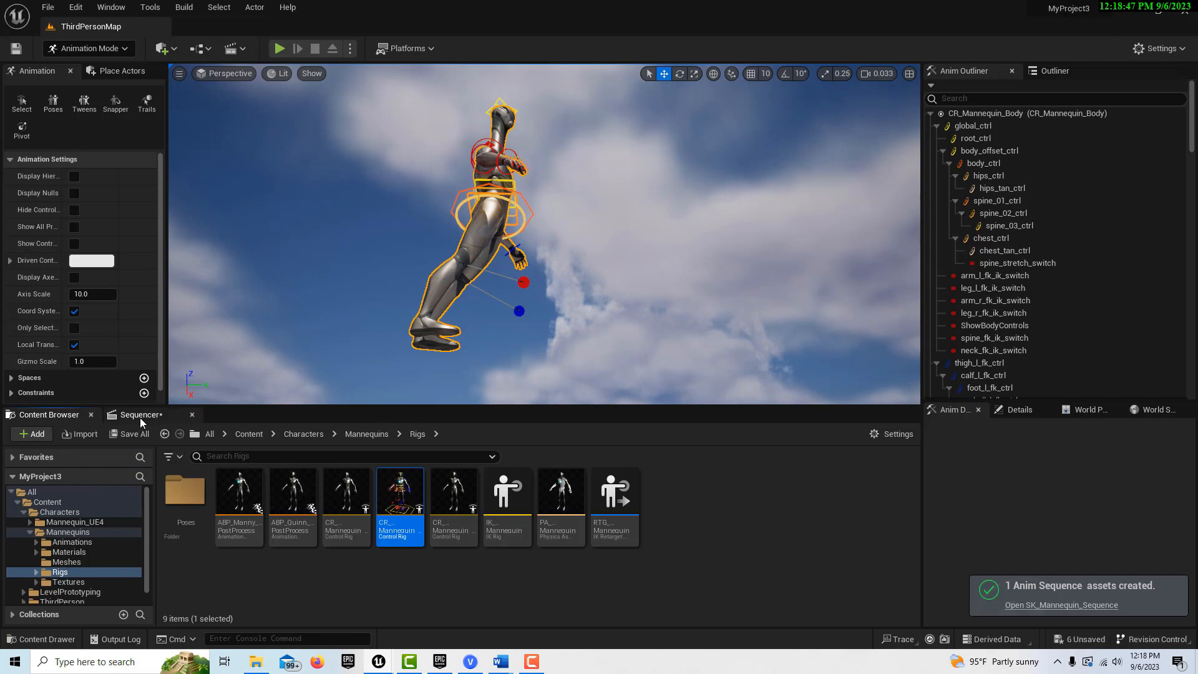
pyautogui.click(193, 416)
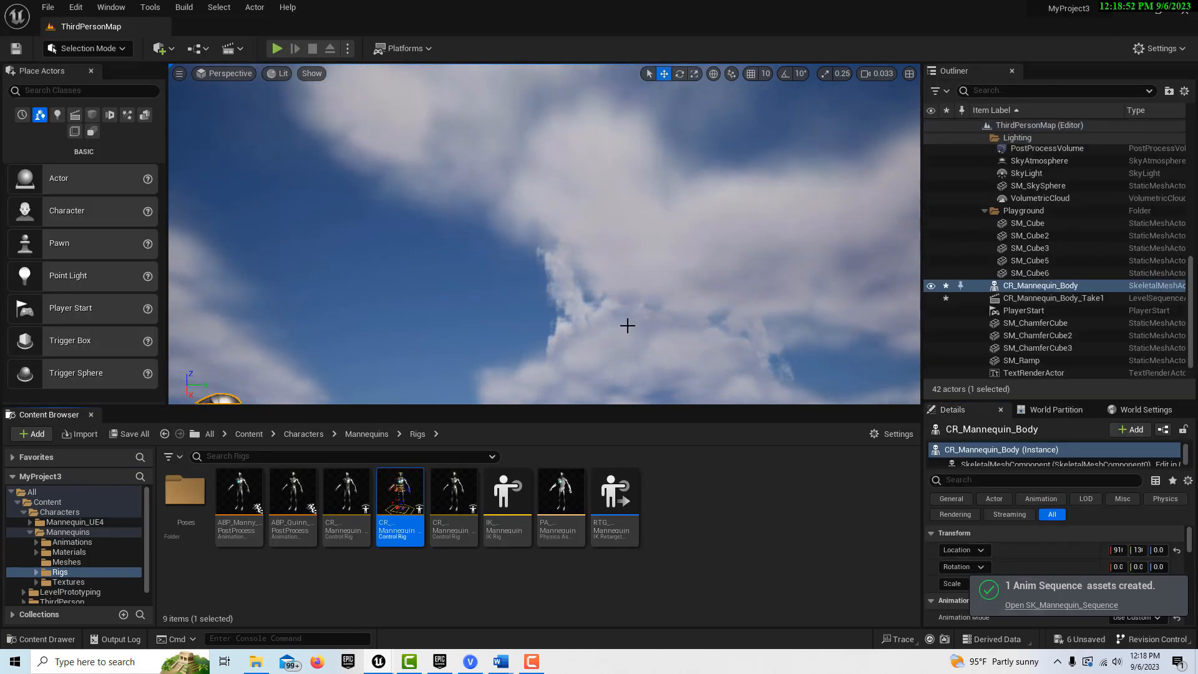
pyautogui.press('f')
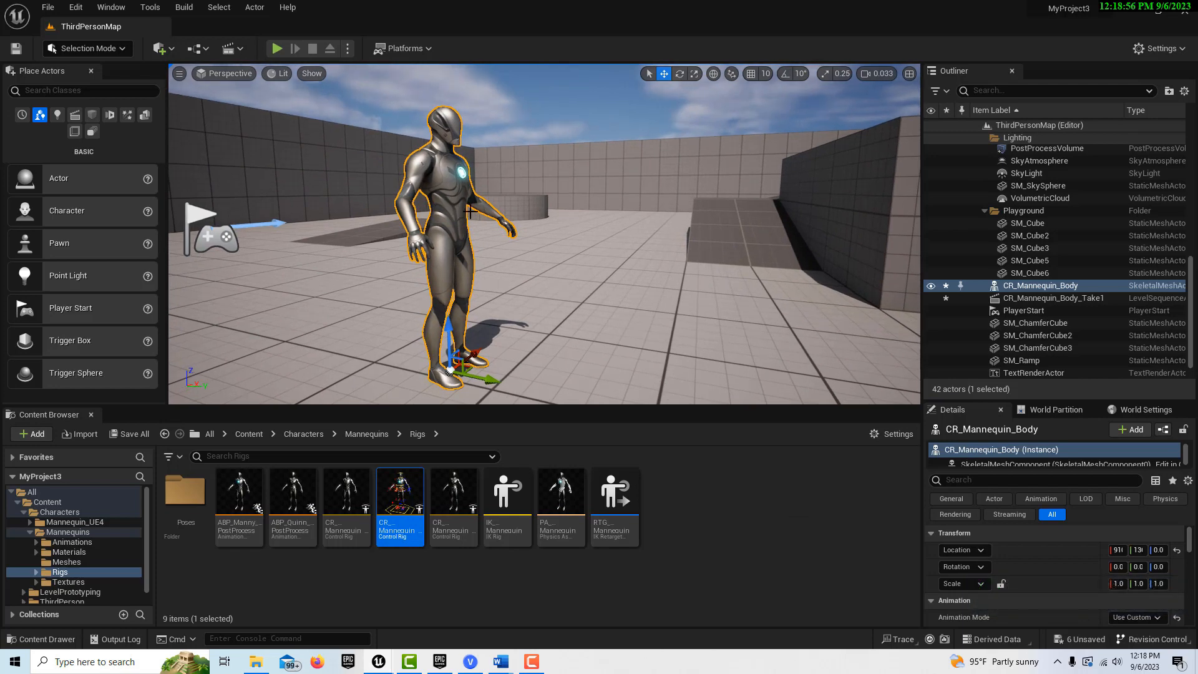
pyautogui.press('Delete')
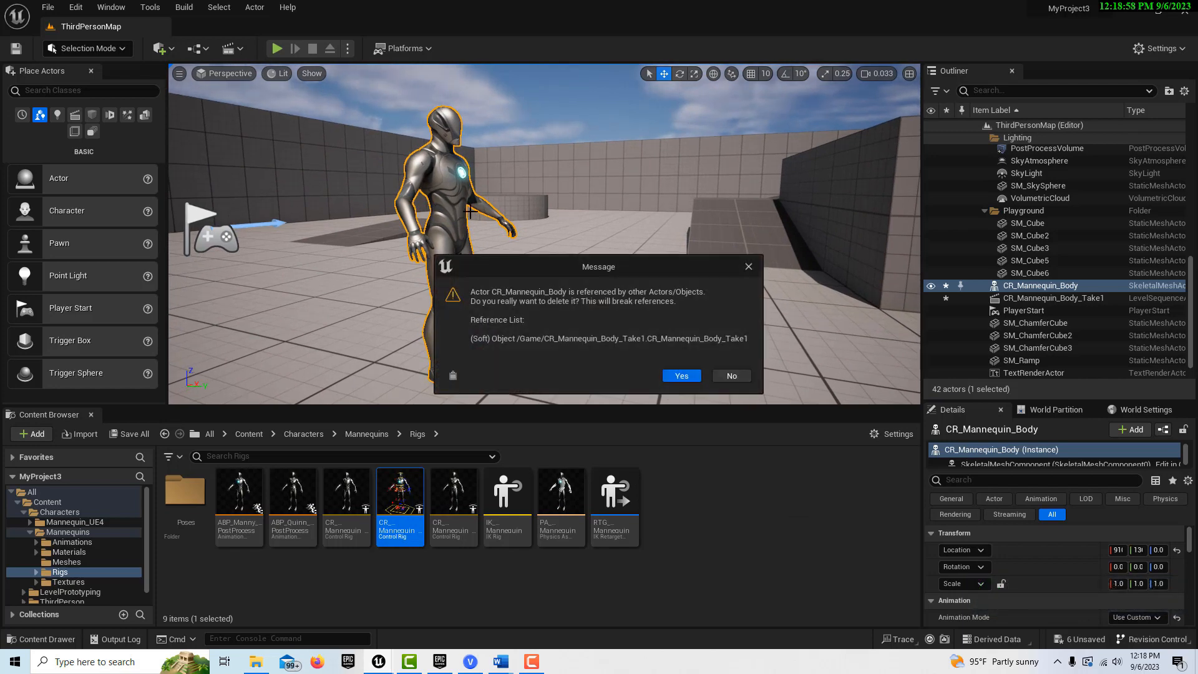
pyautogui.click(729, 380)
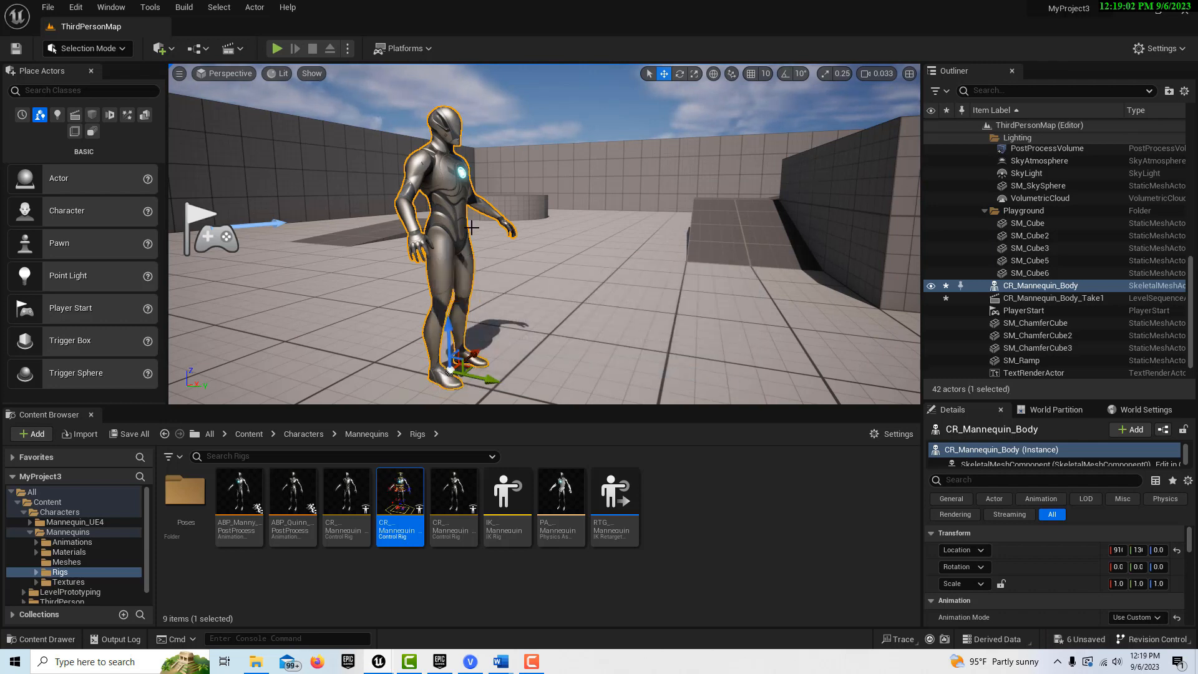
pyautogui.moveTo(479, 244); pyautogui.dragTo(527, 248, button='right')
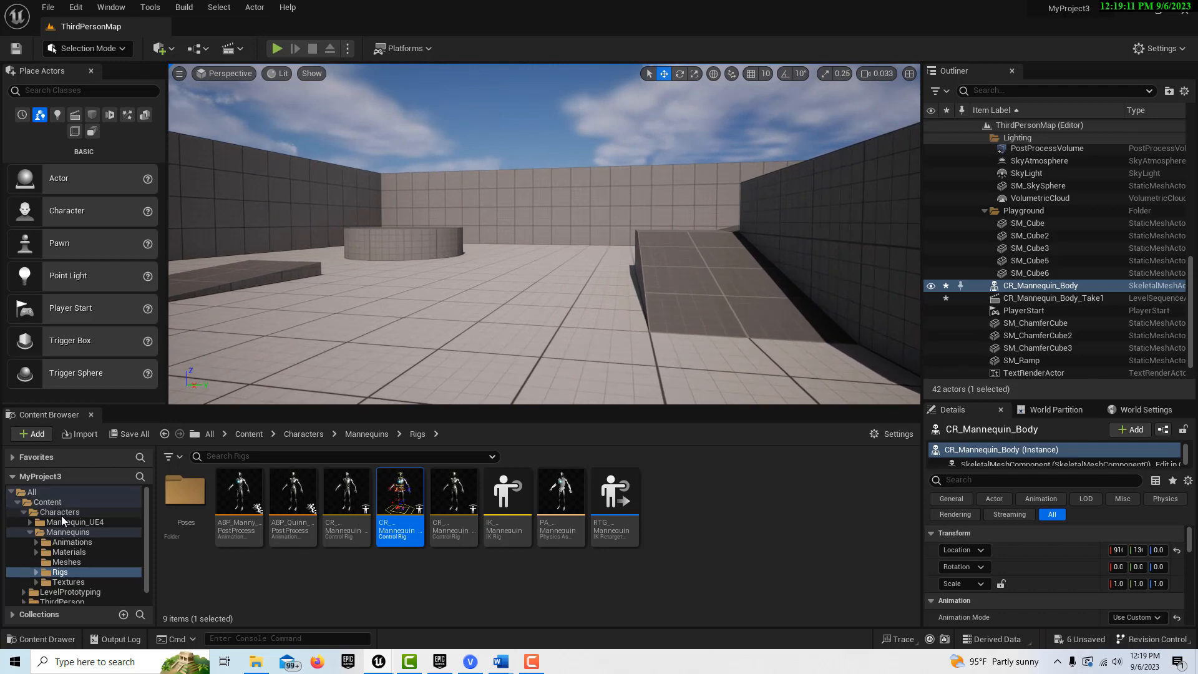
pyautogui.click(68, 553)
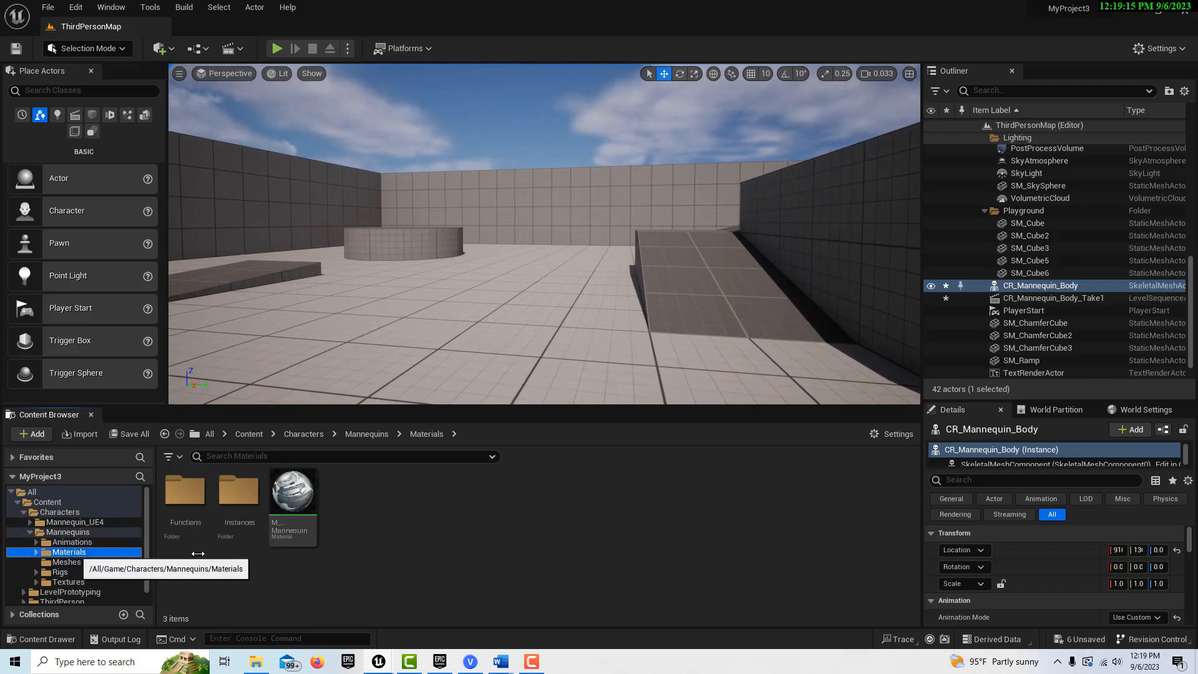
# - Delete the CR_Mannequin_Body actor from the level despite its reference in CR_Mannequin_Body_Take1
pyautogui.press('f')
pyautogui.click(413, 249)
pyautogui.press('Delete')
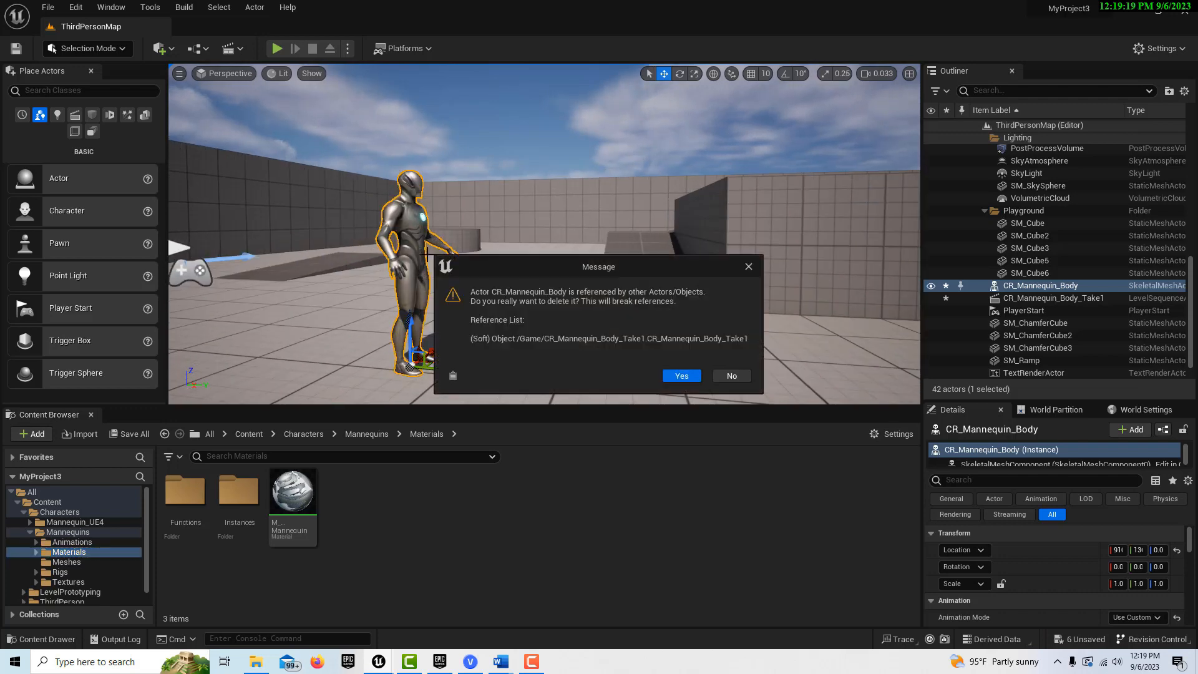
pyautogui.click(681, 376)
pyautogui.moveTo(492, 317); pyautogui.dragTo(491, 316, button='right')
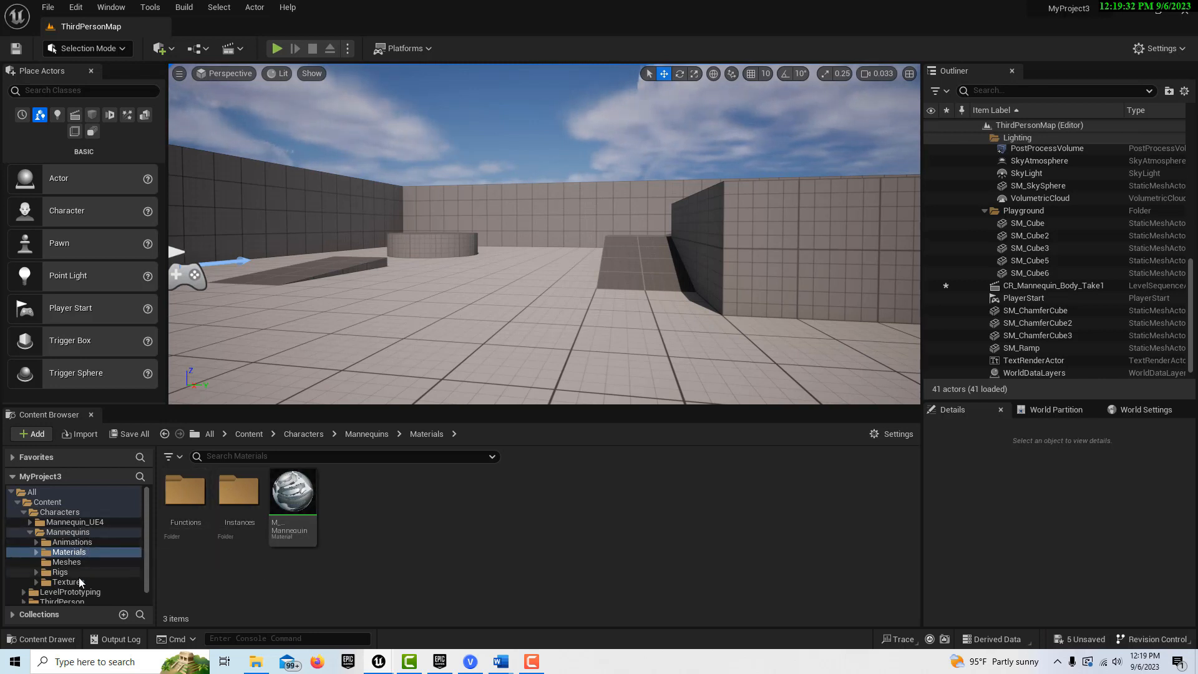
# - Go to the Quinn folder in Mannequins' Animations and place the MF_Idle animation in the level as an actor
pyautogui.click(80, 562)
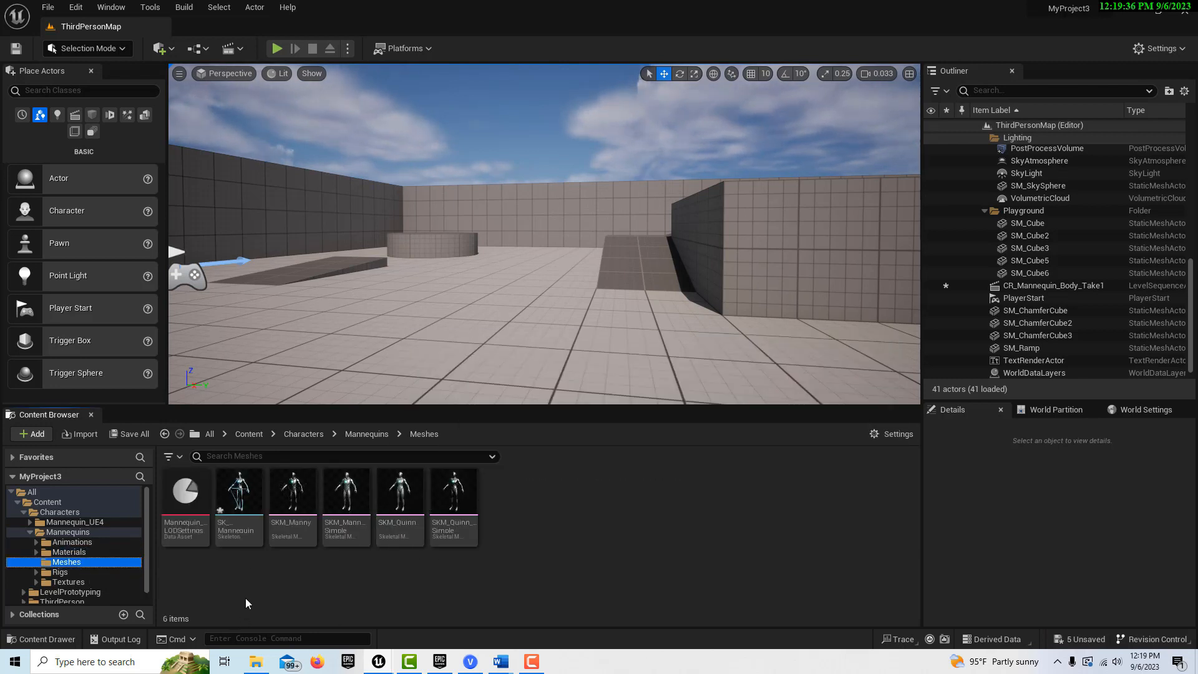
pyautogui.click(30, 522)
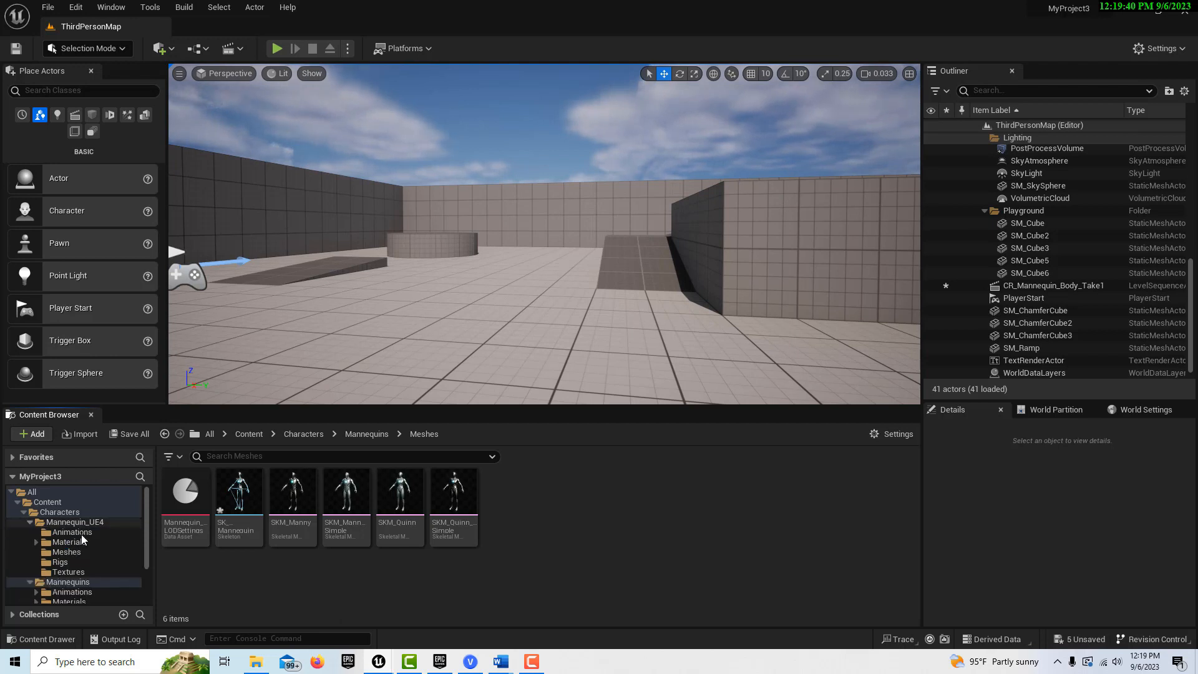
pyautogui.scroll(-2, 82, 563)
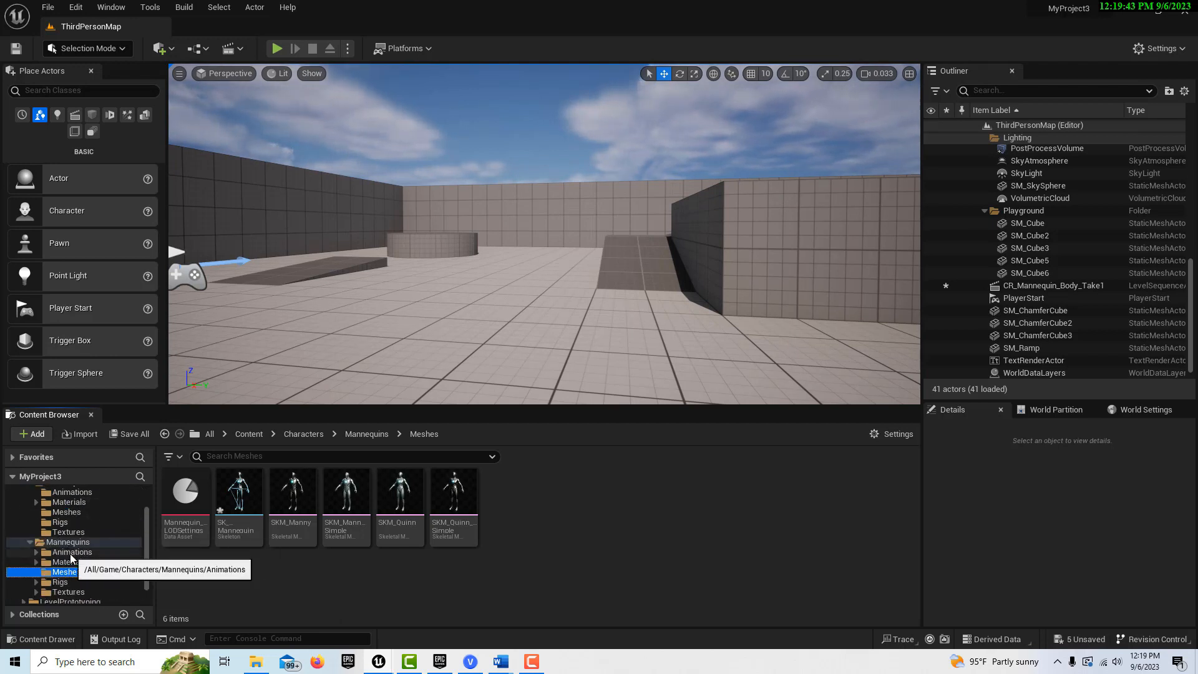
pyautogui.click(70, 554)
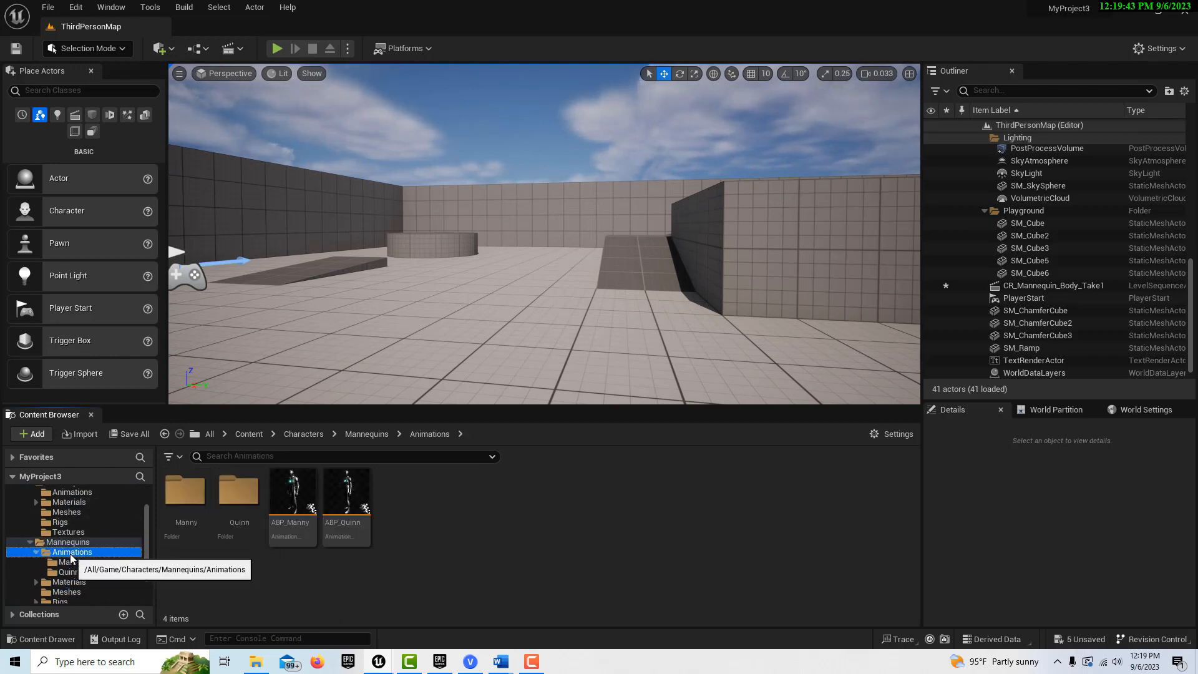
pyautogui.doubleClick(253, 504)
pyautogui.moveTo(239, 496); pyautogui.dragTo(422, 354)
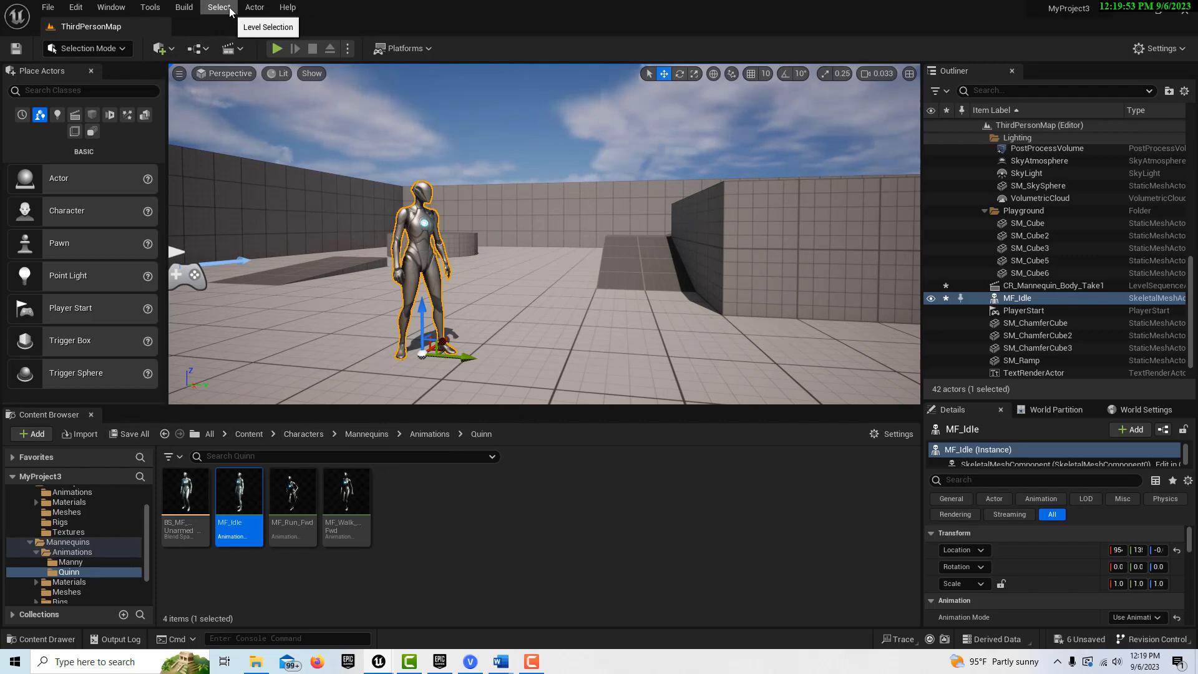
# - Create a new Level Sequence with its default name in the Quinn folder and open it in the Sequencer
pyautogui.rightClick(481, 524)
pyautogui.moveTo(562, 333)
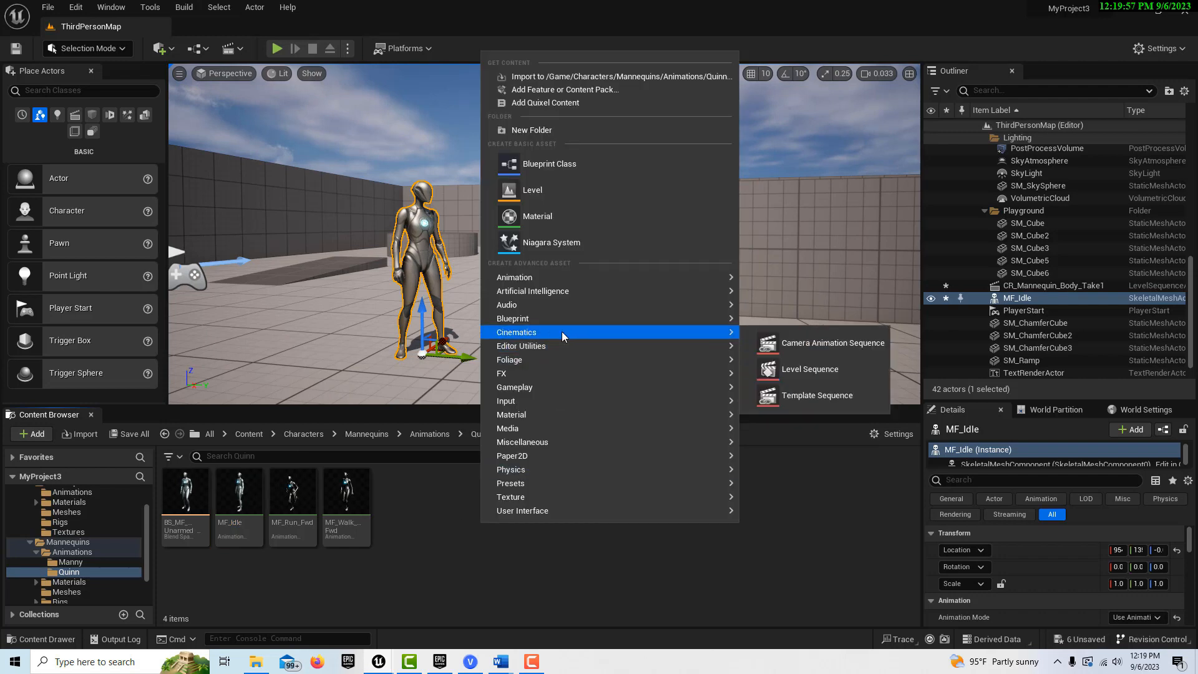
pyautogui.click(811, 367)
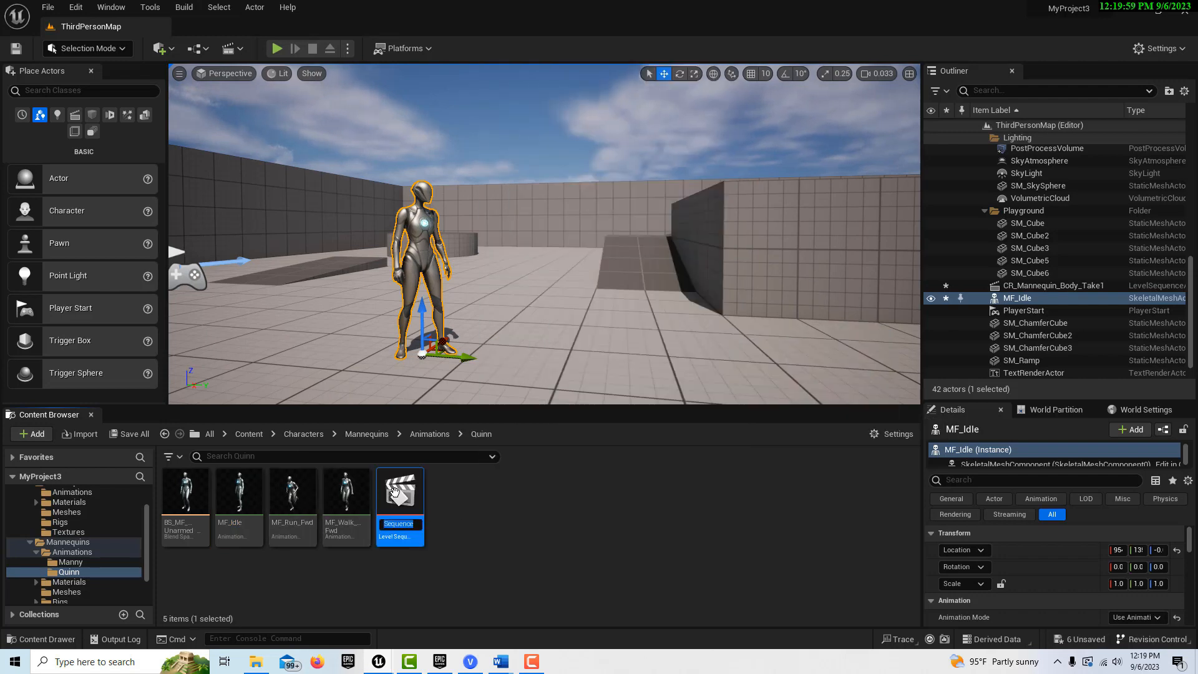
pyautogui.doubleClick(395, 491)
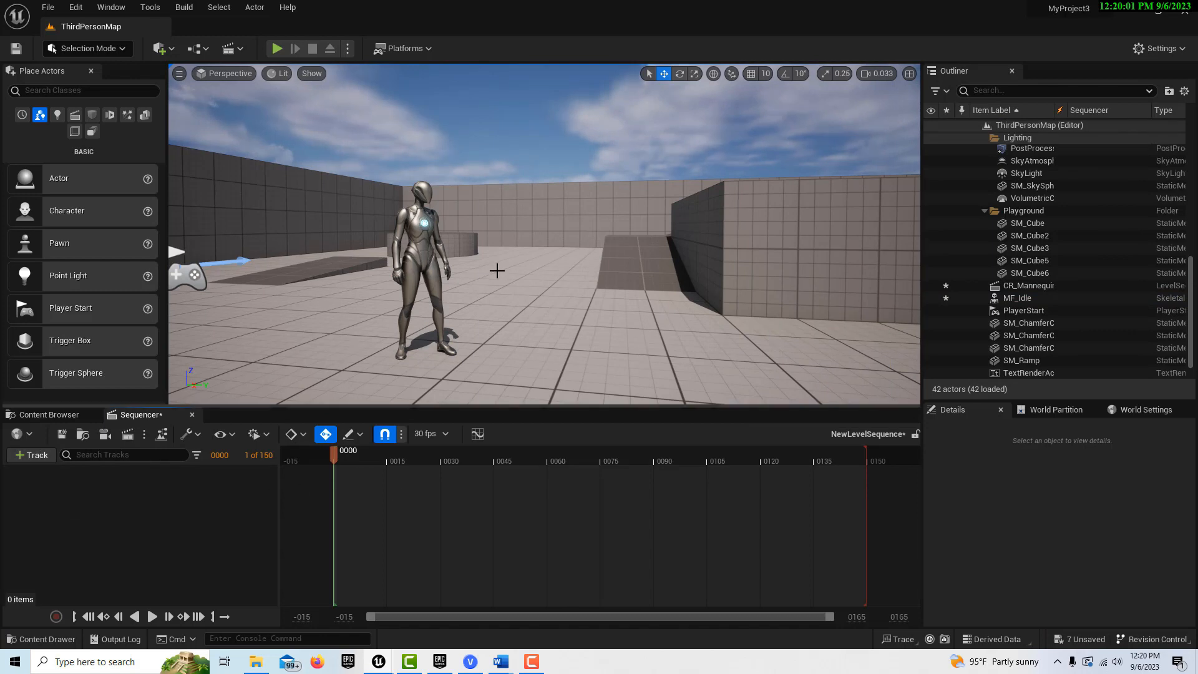
# - Add the MF_Idle actor to the new sequence and delete its CR_Mannequin_Body control rig track
pyautogui.click(430, 247)
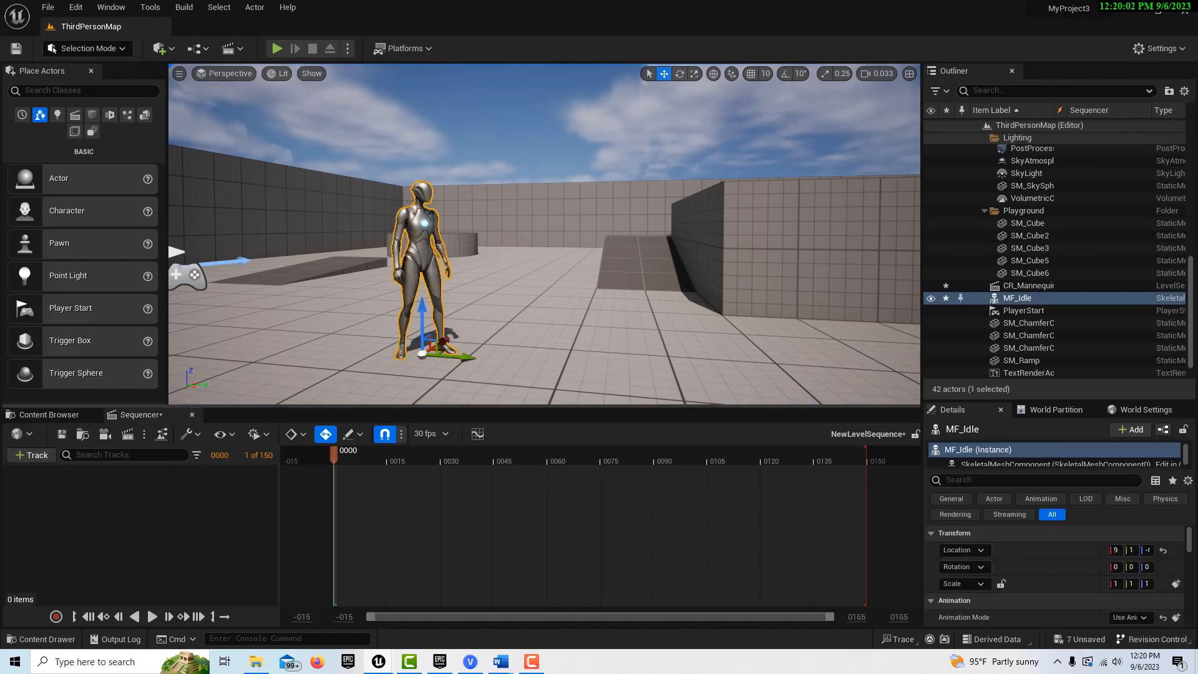
pyautogui.click(24, 456)
pyautogui.moveTo(148, 251)
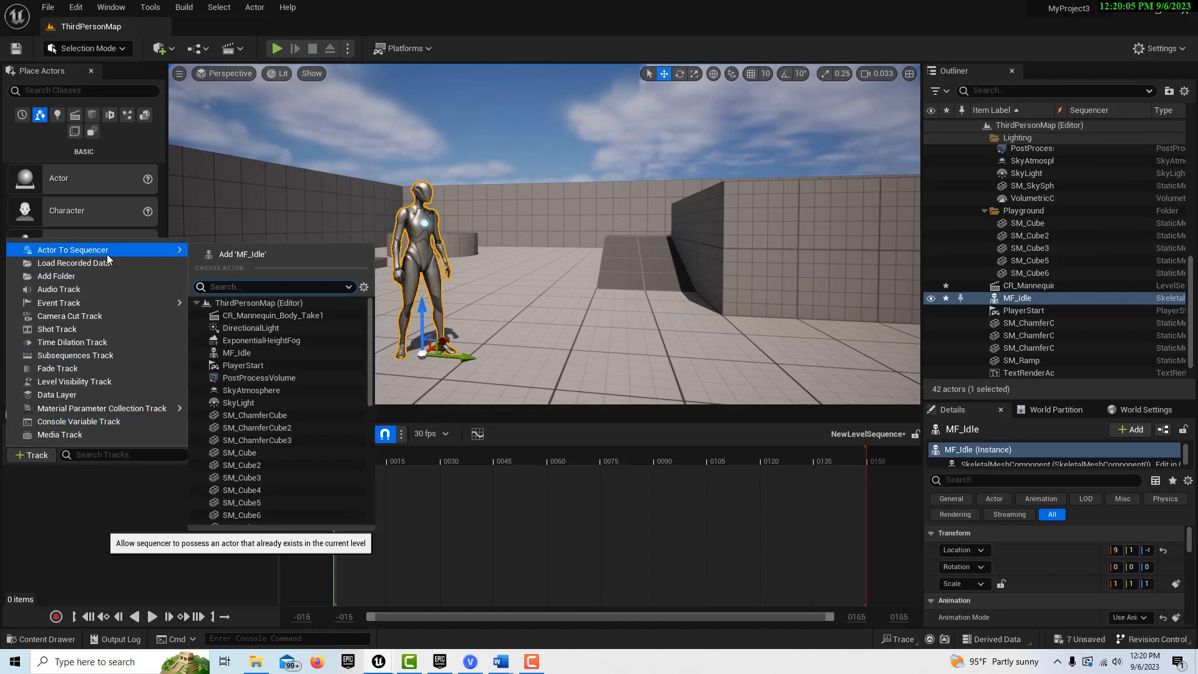
pyautogui.click(260, 352)
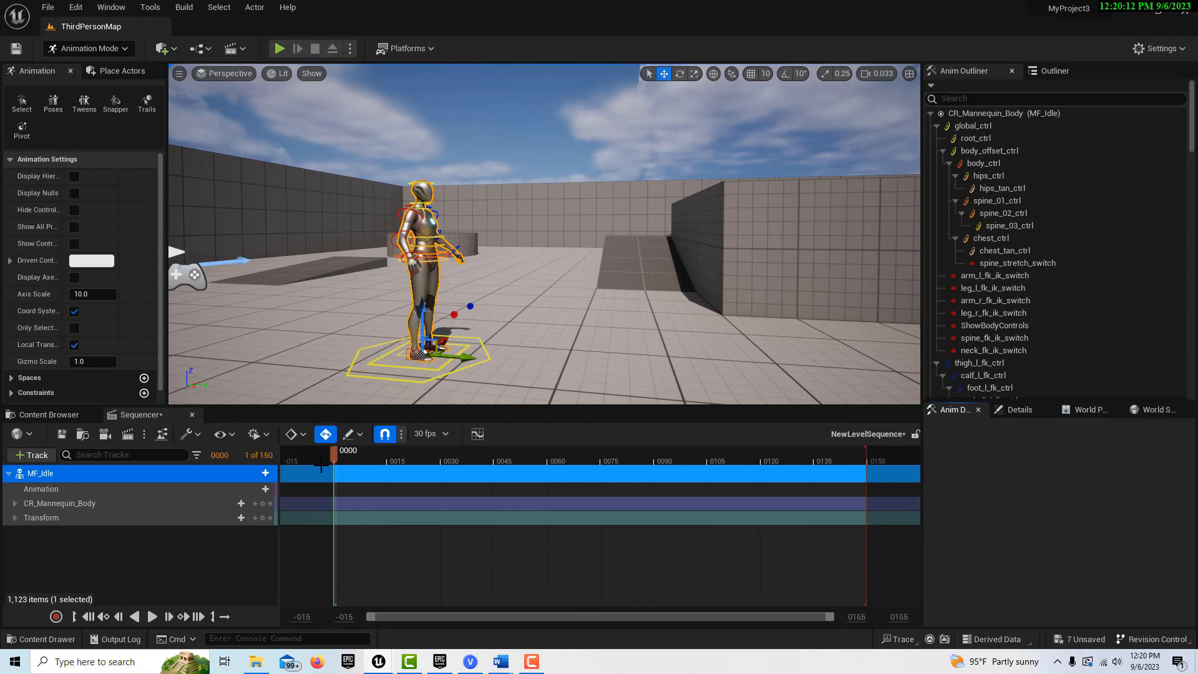
pyautogui.click(126, 503)
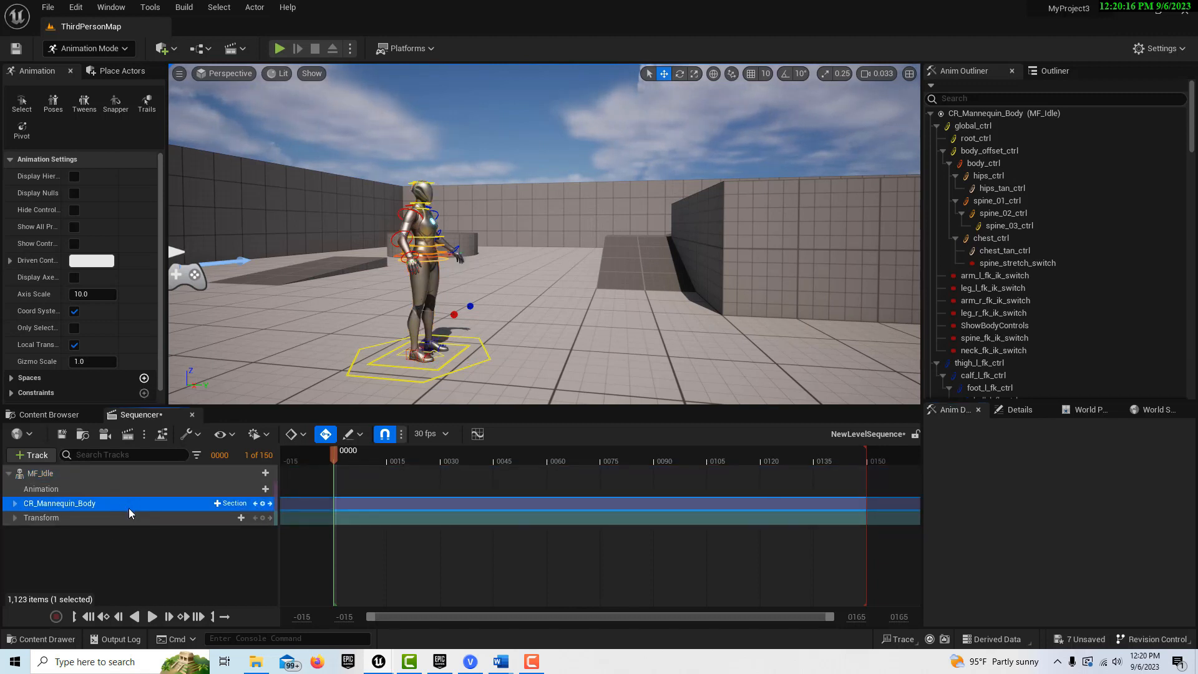
pyautogui.press('Delete')
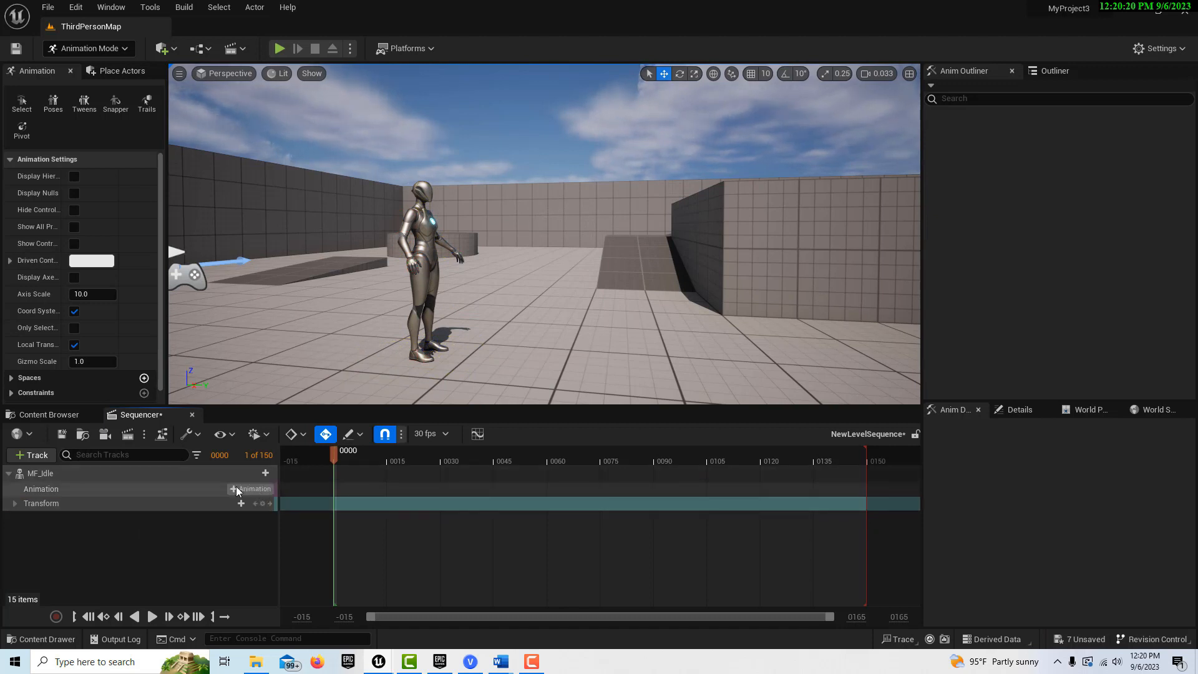
# - Add the SK_Mannequin_Sequence animation to the MF_Idle actor's Animation track and play the sequence
pyautogui.click(236, 489)
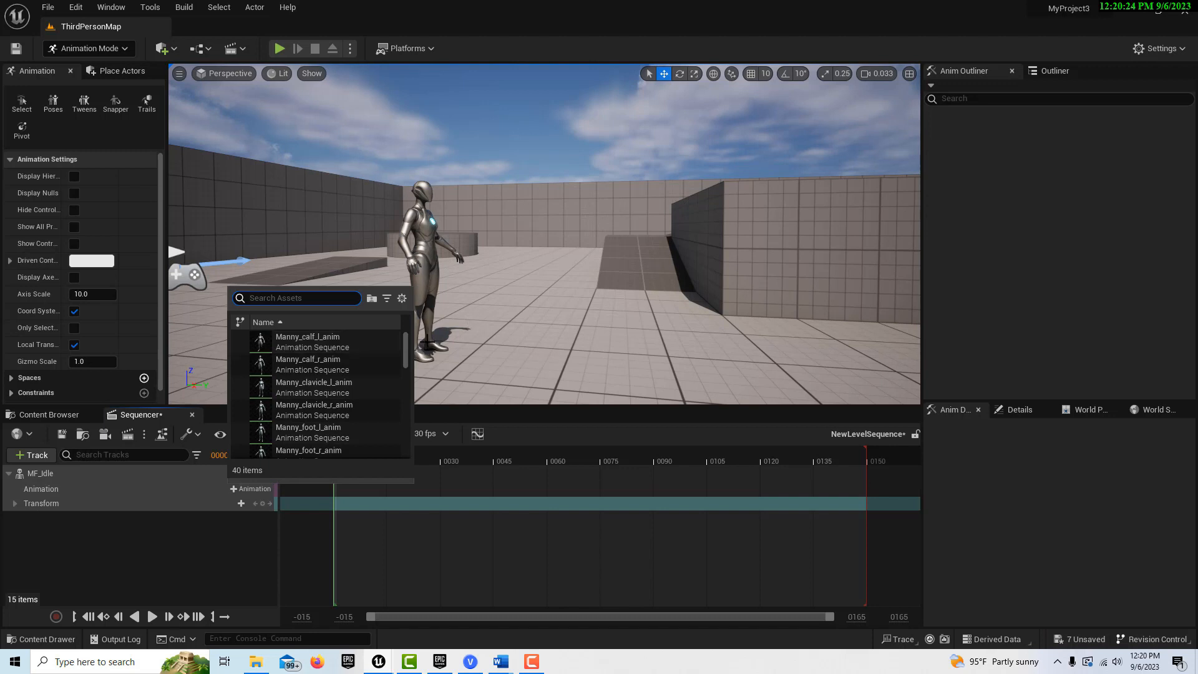
pyautogui.moveTo(406, 342); pyautogui.dragTo(405, 450)
pyautogui.click(318, 447)
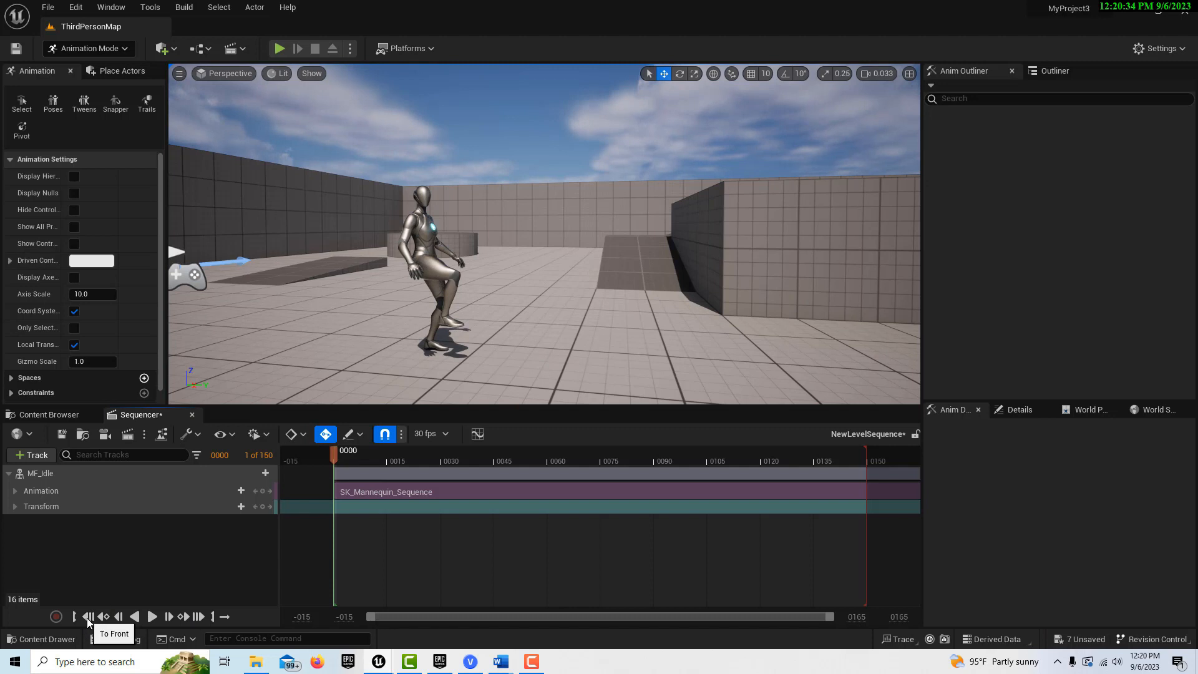
pyautogui.click(155, 619)
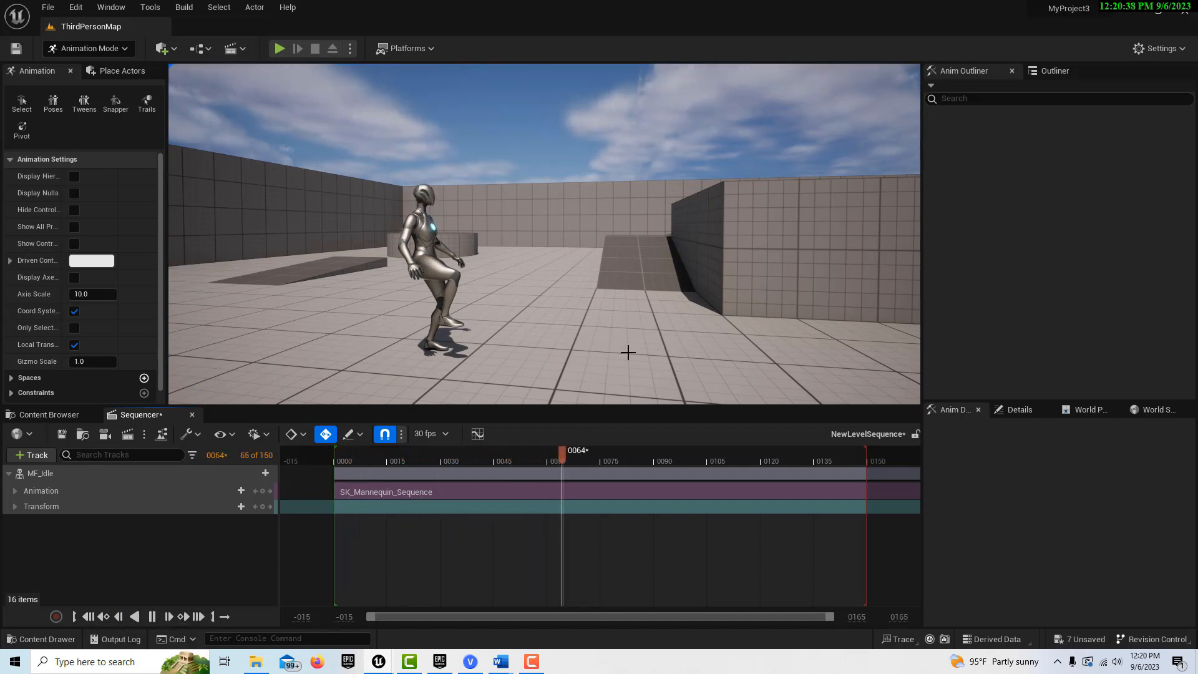
pyautogui.moveTo(718, 359); pyautogui.dragTo(749, 355, button='right')
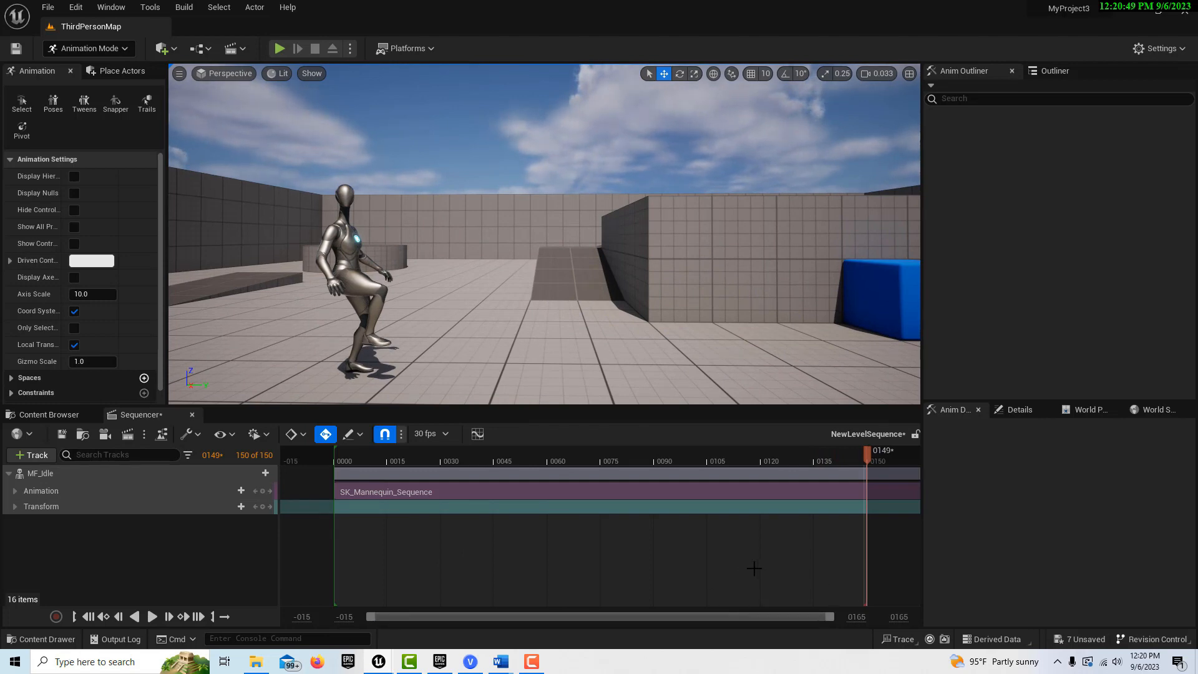
# - Extend the timeline's working and view range to frame 1000 and move the sequence's playback end to about frame 980
pyautogui.keyDown('ctrl'); pyautogui.scroll(-8, 754, 568); pyautogui.keyUp('ctrl')
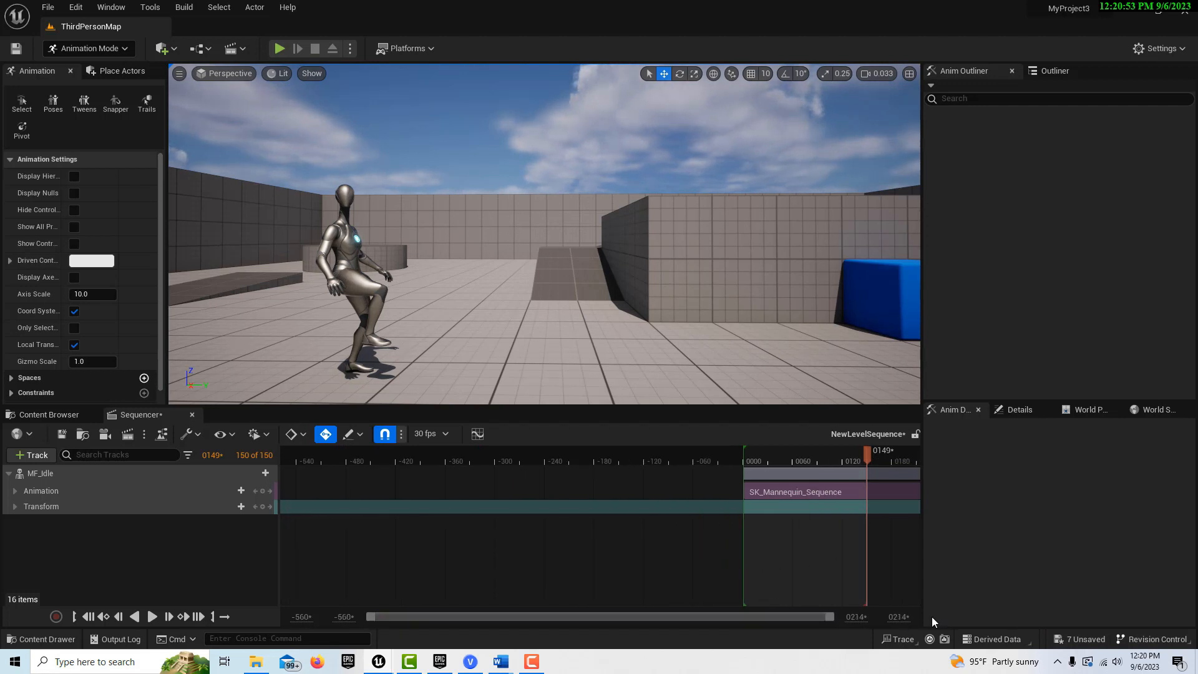
pyautogui.click(899, 617)
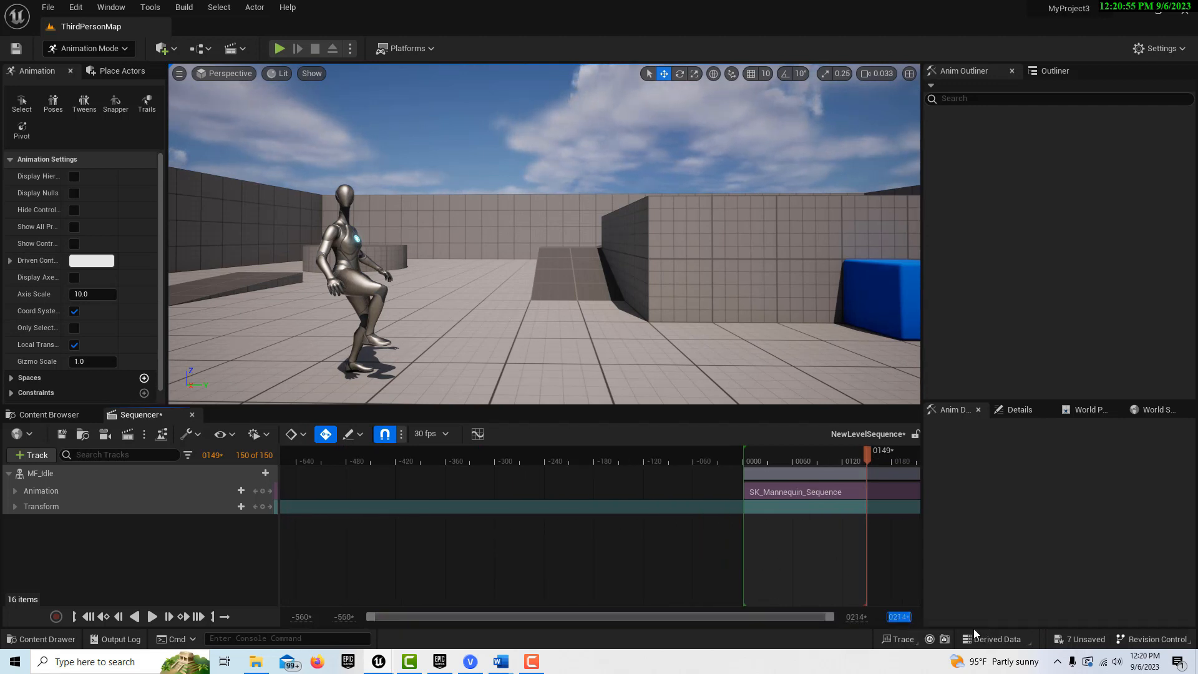
pyautogui.moveTo(953, 660)
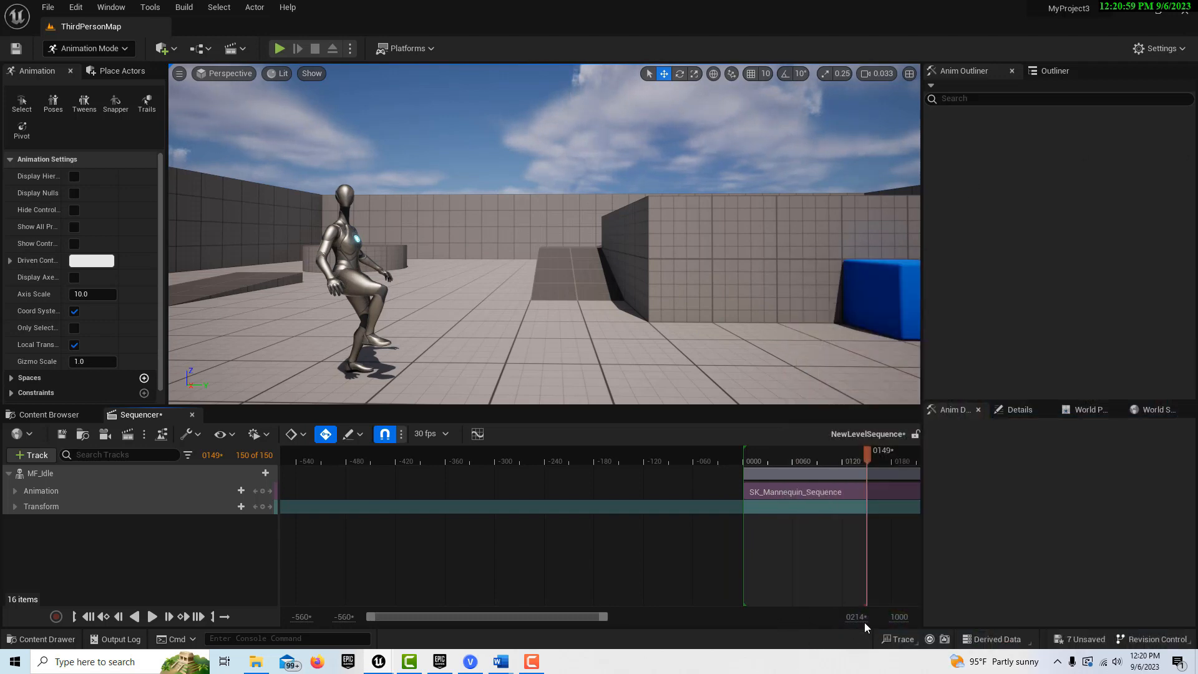
pyautogui.click(856, 616)
pyautogui.write('1000')
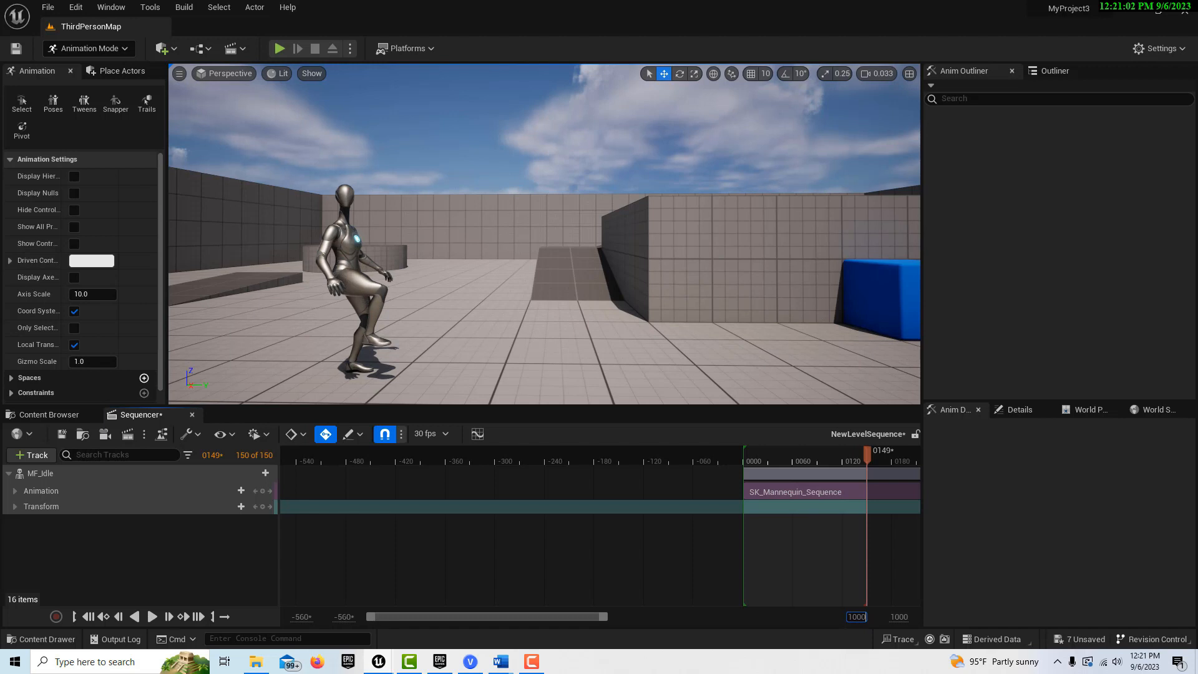
pyautogui.press('Return')
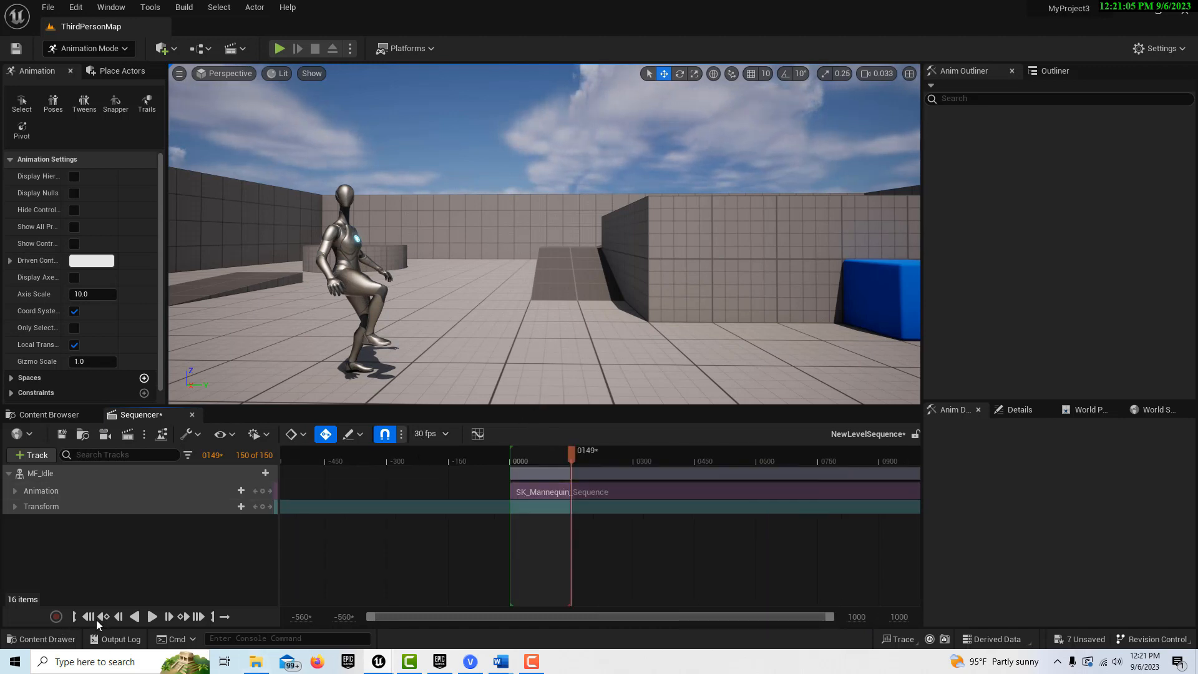
pyautogui.click(119, 615)
pyautogui.moveTo(571, 455); pyautogui.dragTo(914, 465)
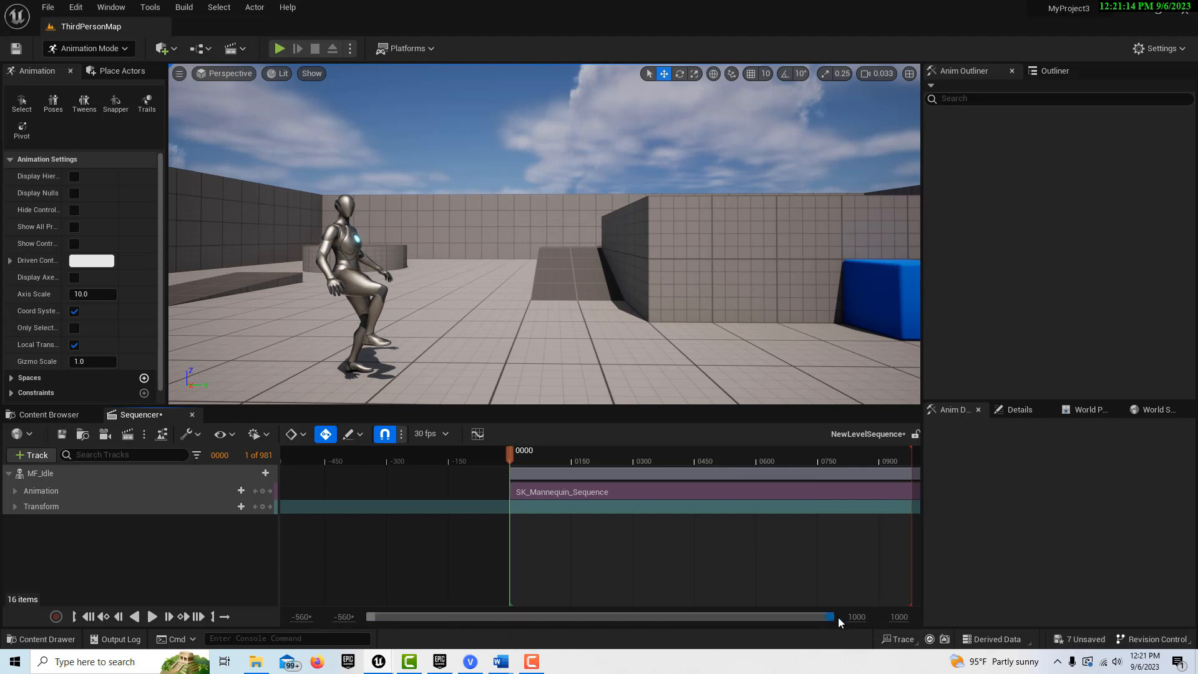
# - Play the extended sequence from its start, follow the mannequin's motion and pause at about frame 946
pyautogui.click(153, 618)
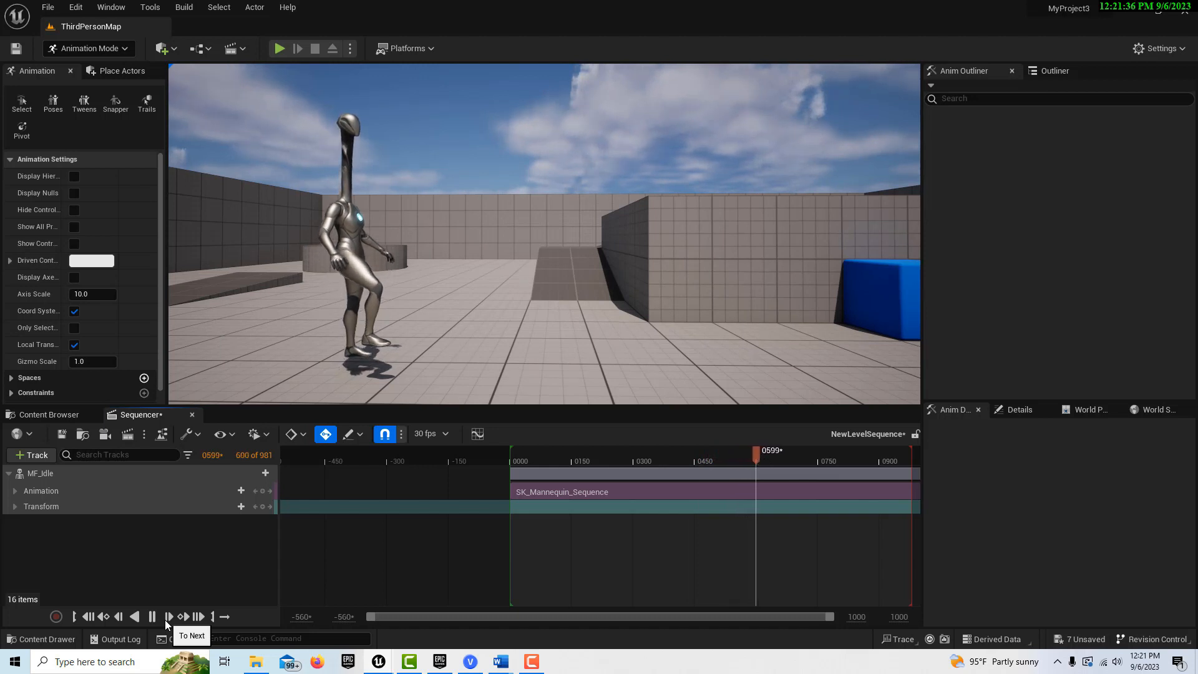
pyautogui.moveTo(680, 216); pyautogui.dragTo(691, 145, button='right')
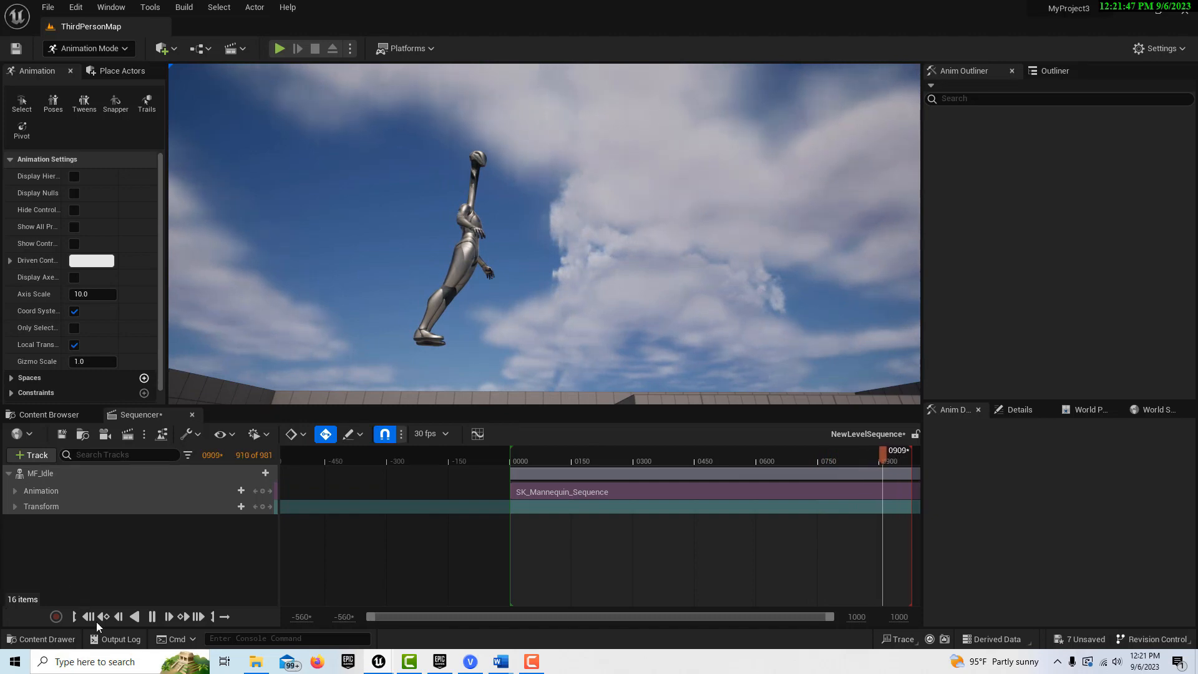
pyautogui.click(150, 617)
pyautogui.moveTo(642, 251); pyautogui.dragTo(187, 351, button='right')
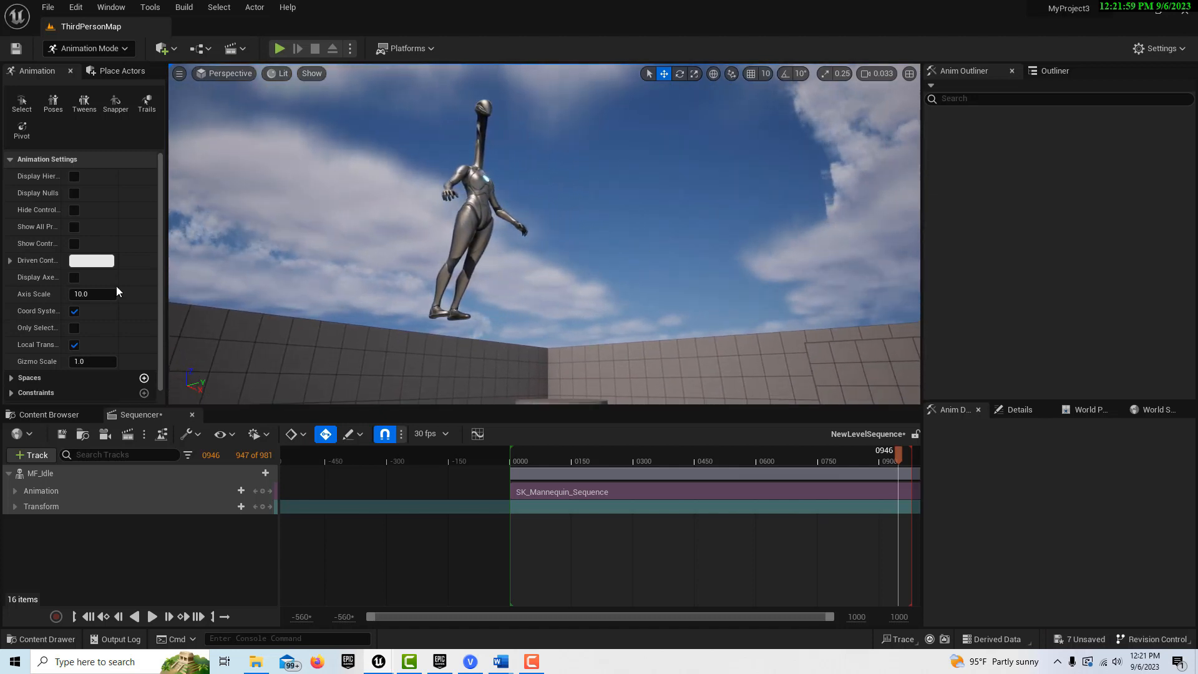
# - Switch to Selection mode and place a Cine Camera Actor in the level near the mannequin
pyautogui.click(121, 50)
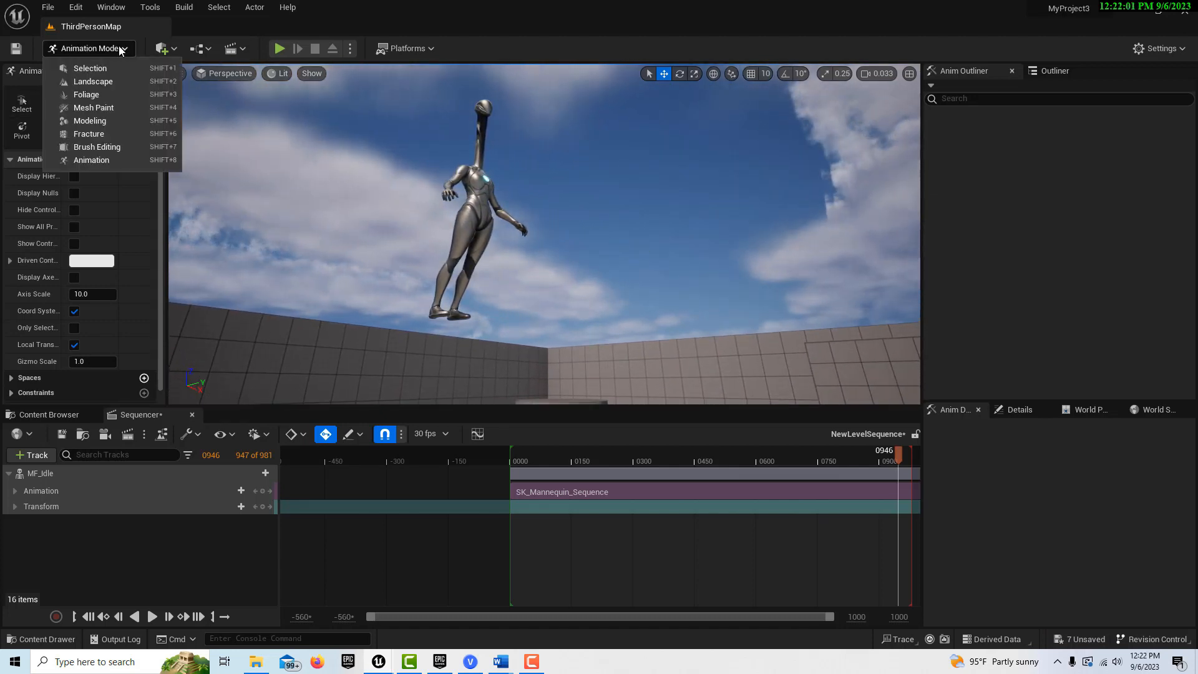
pyautogui.click(102, 67)
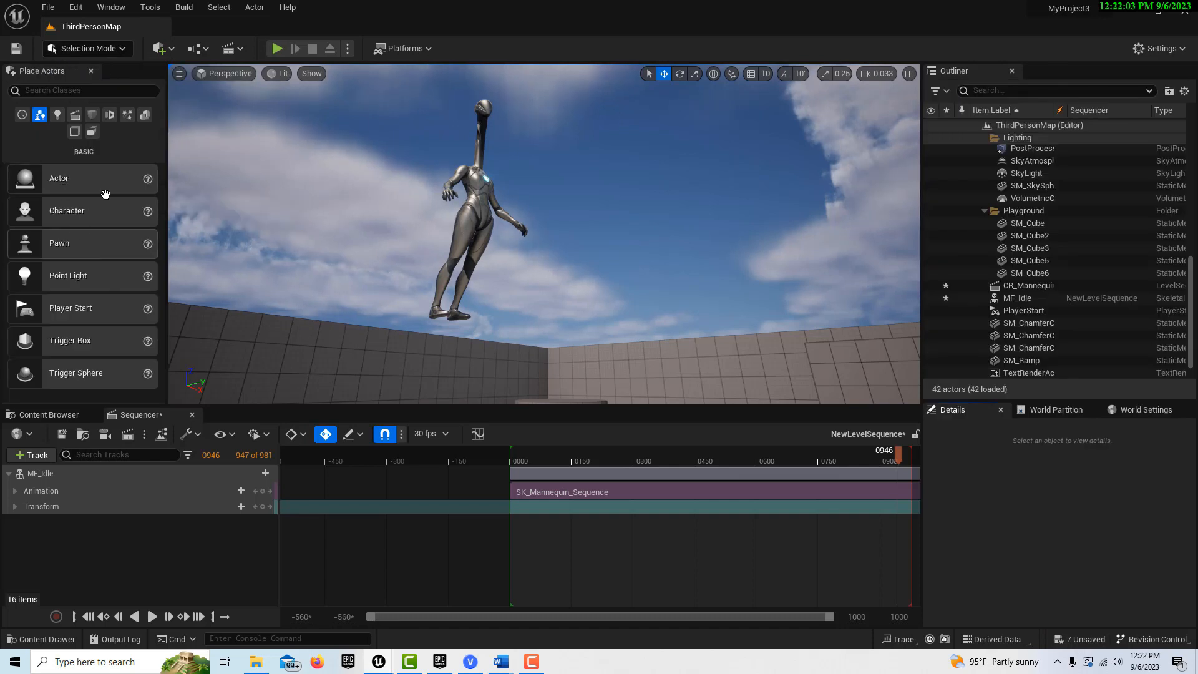
pyautogui.write('ine')
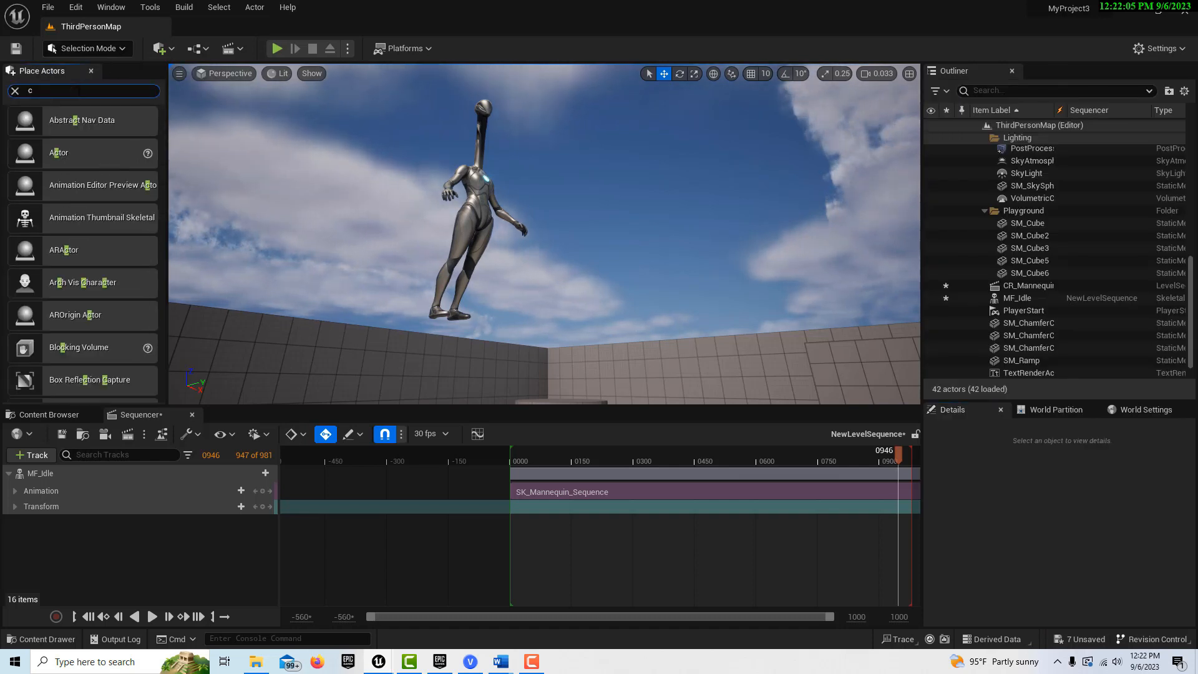
pyautogui.moveTo(72, 121); pyautogui.dragTo(581, 354)
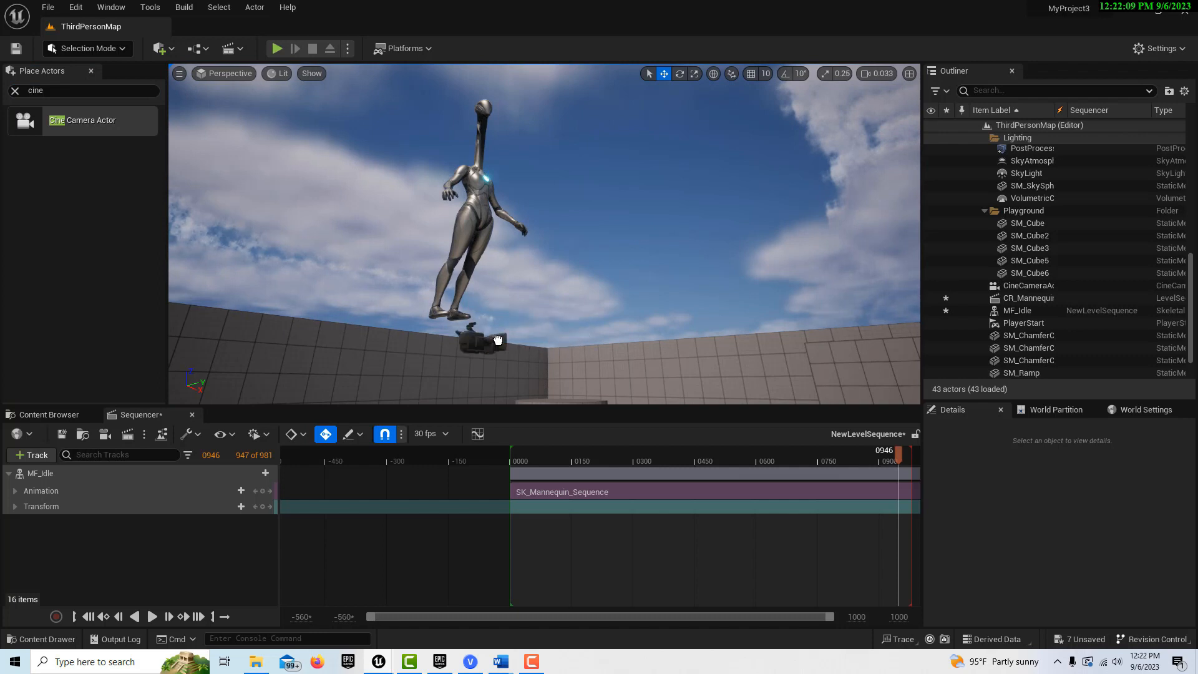
pyautogui.click(523, 343)
pyautogui.moveTo(524, 344); pyautogui.dragTo(664, 265)
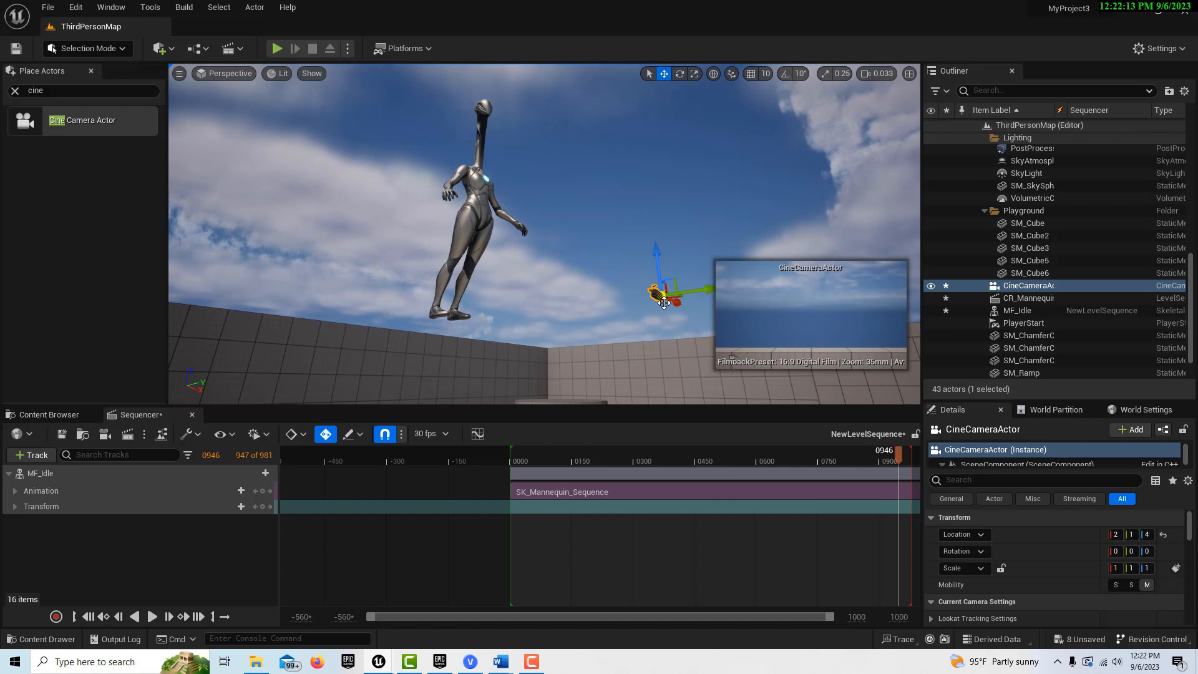
# - Copy the MF_Idle actor's location and paste it as the CineCameraActor's location
pyautogui.click(474, 208)
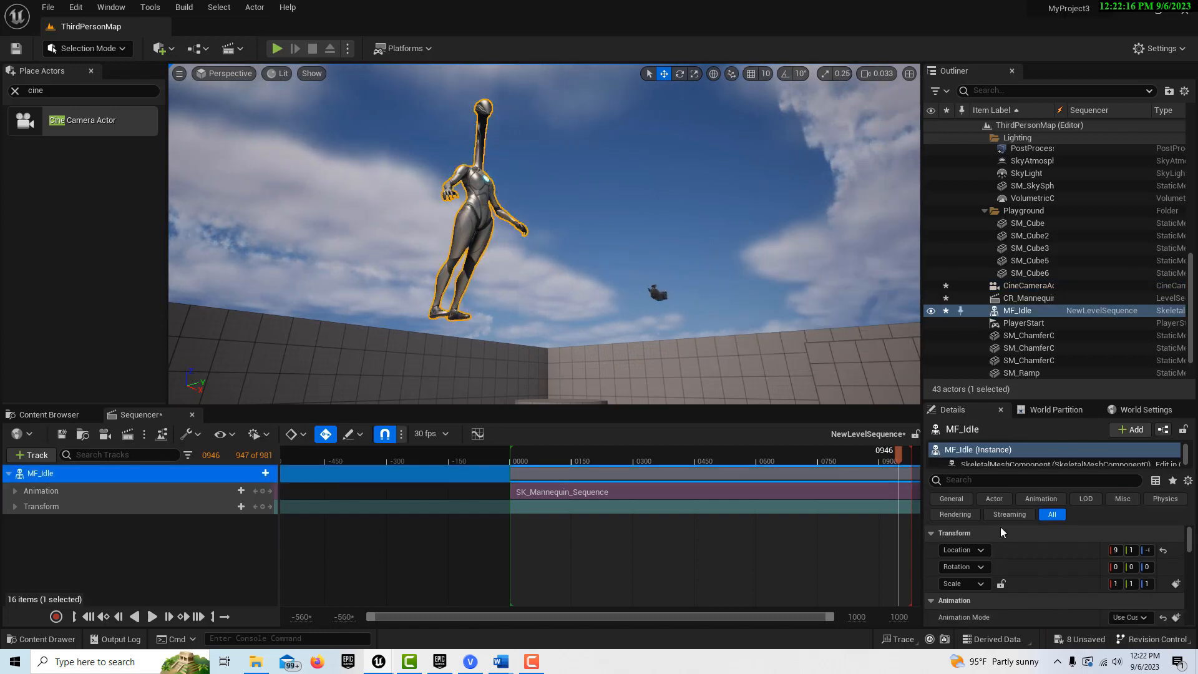
pyautogui.rightClick(1054, 552)
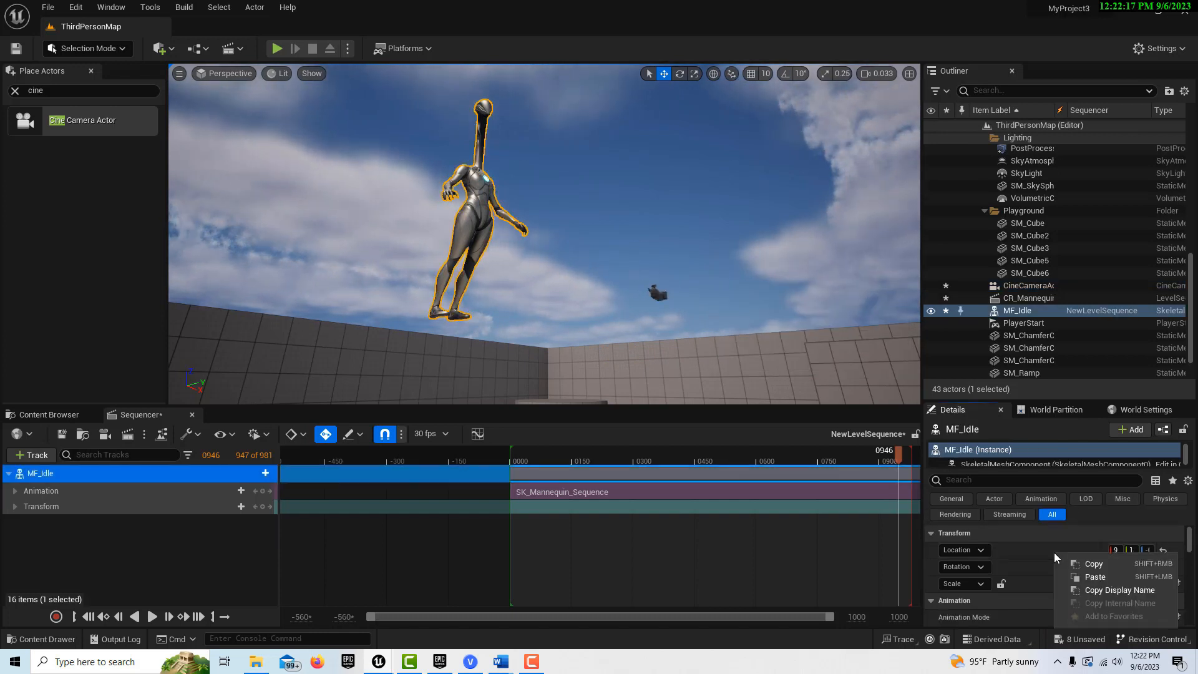
pyautogui.click(1090, 564)
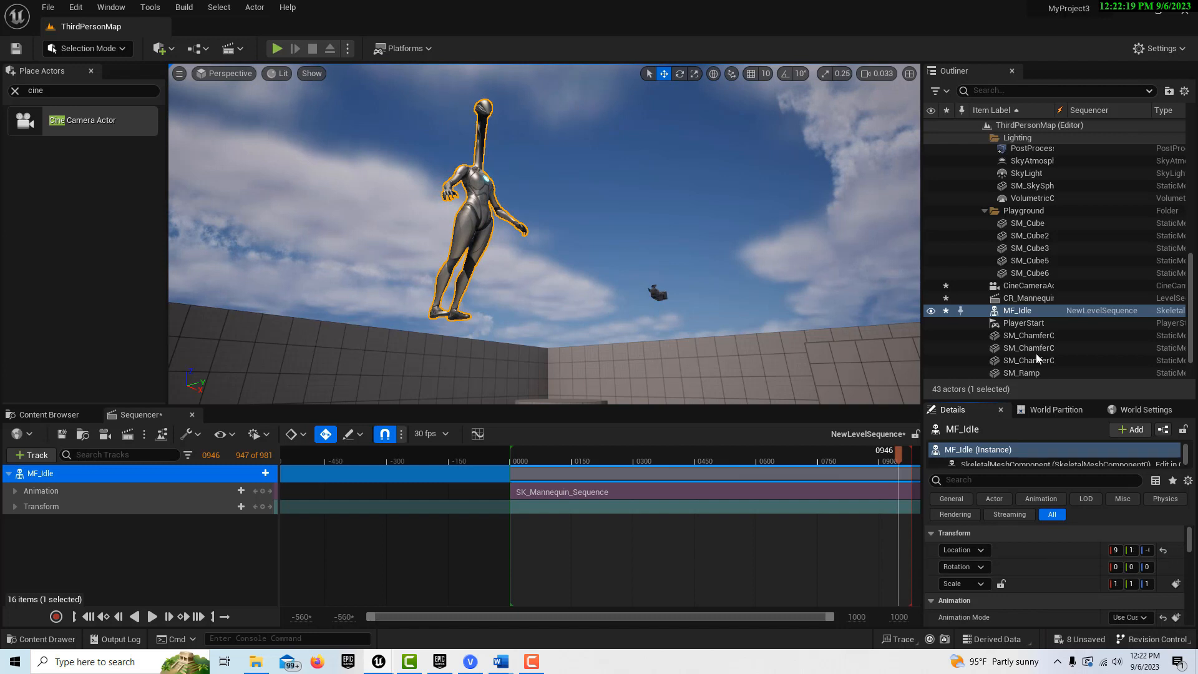
pyautogui.click(1030, 285)
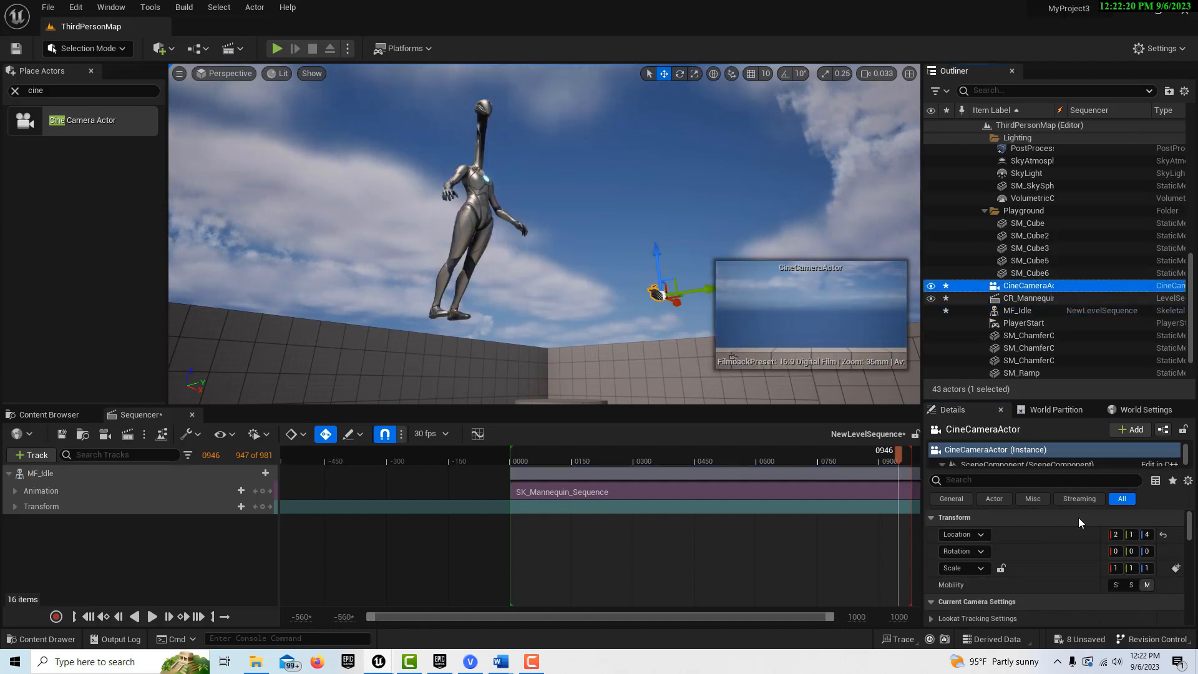
pyautogui.rightClick(1024, 537)
pyautogui.click(1071, 561)
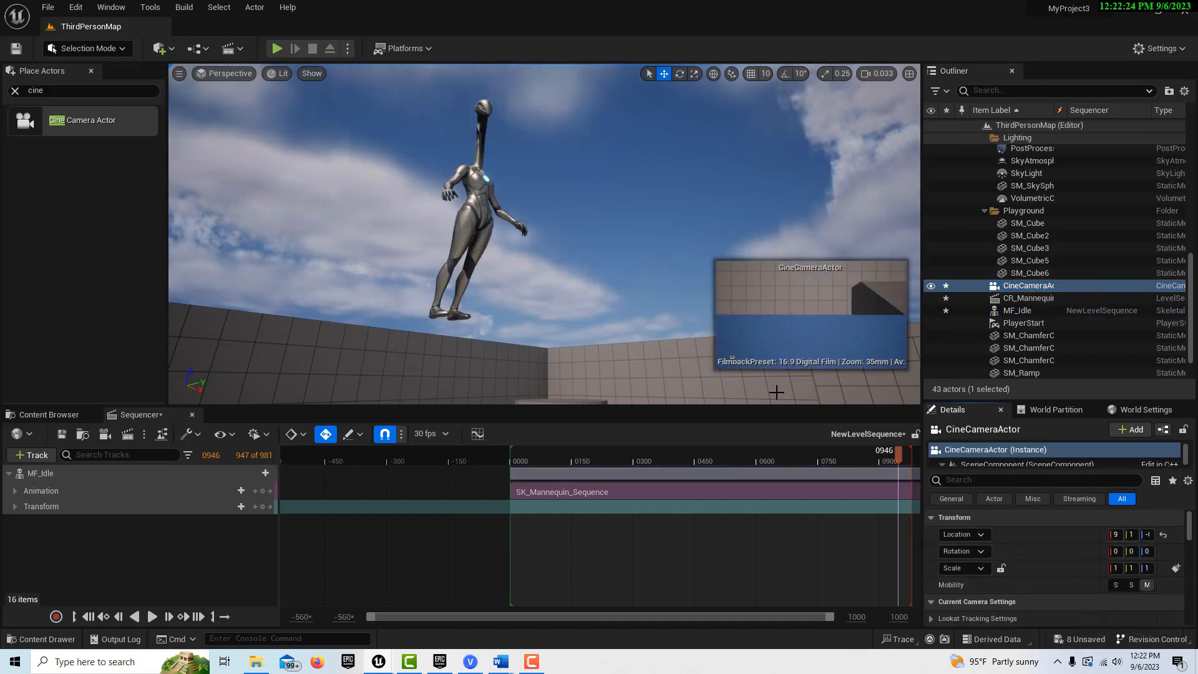
# - Raise the CineCameraActor from the floor toward the mannequin's height and rotate it about -79° around its vertical axis
pyautogui.press('f')
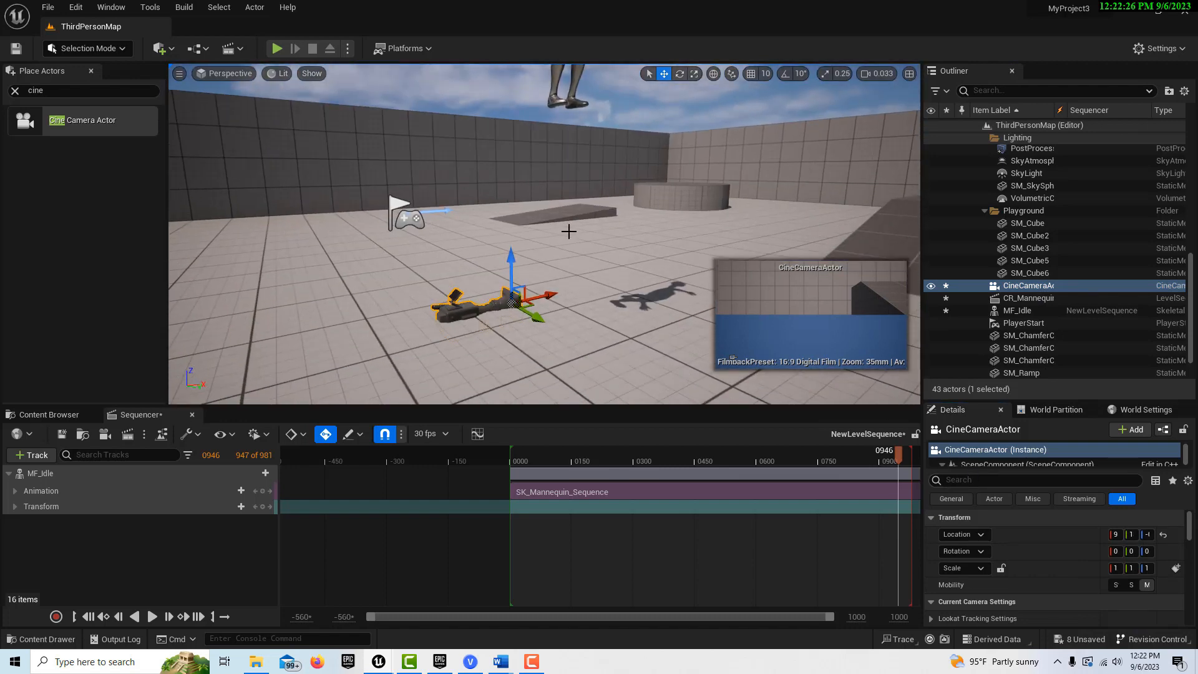
pyautogui.moveTo(514, 240); pyautogui.dragTo(525, 125)
pyautogui.press('f')
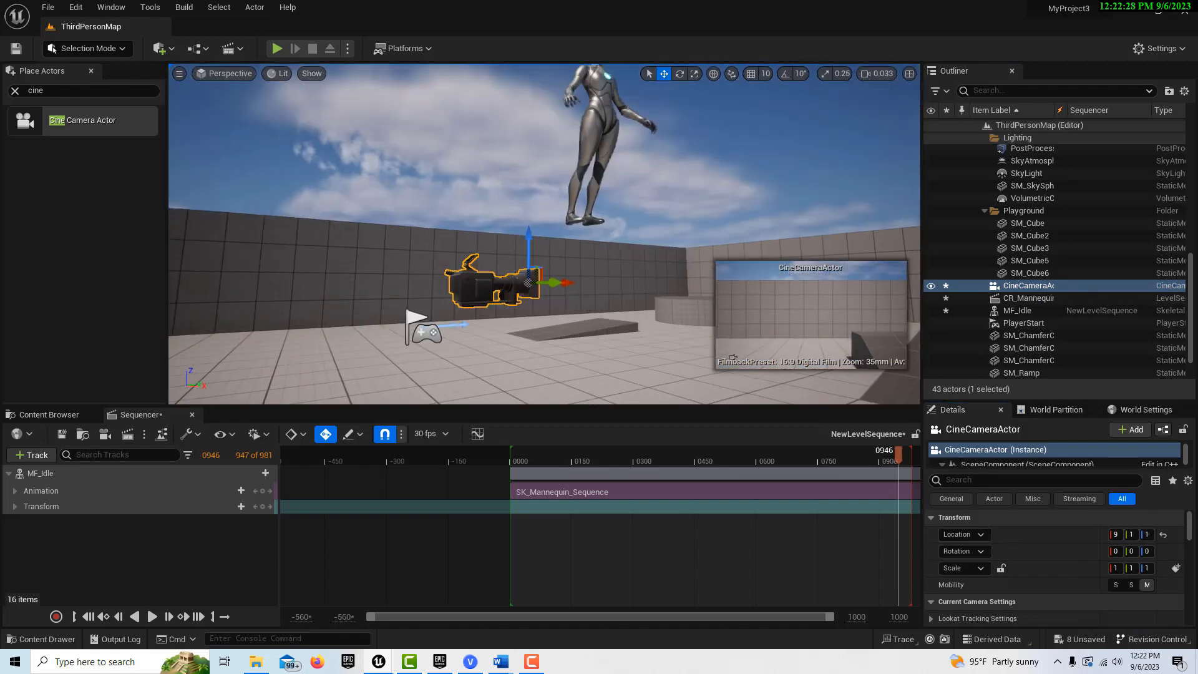
pyautogui.moveTo(530, 227); pyautogui.dragTo(534, 110)
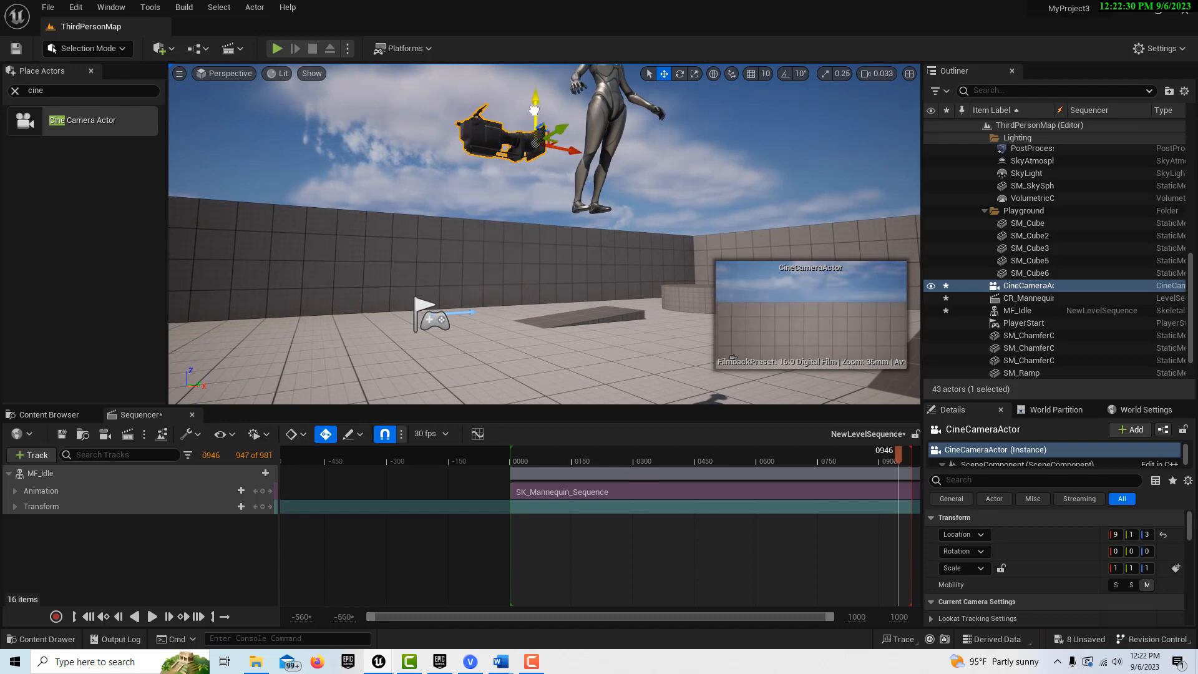
pyautogui.press('e')
pyautogui.moveTo(562, 155); pyautogui.dragTo(492, 156)
pyautogui.press('space')
pyautogui.press('space')
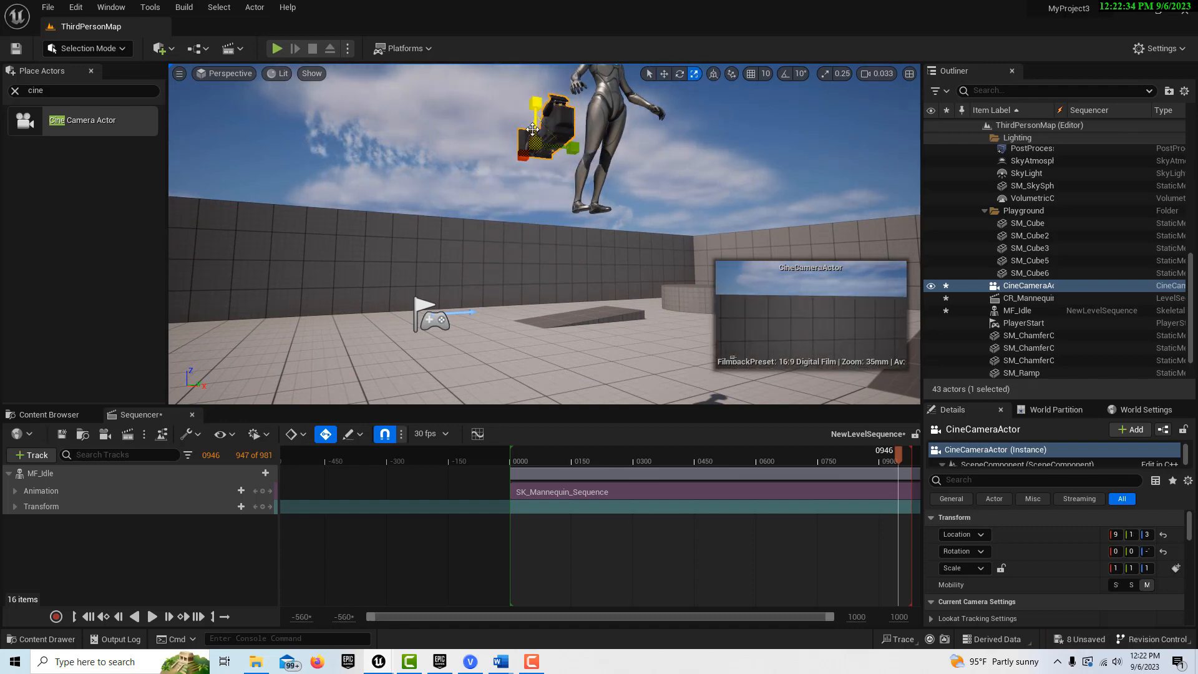
# - Move the CineCameraActor back in front of the mannequin and raise it to a height of about 399 to frame the head
pyautogui.moveTo(552, 133); pyautogui.dragTo(777, 174)
pyautogui.moveTo(543, 234); pyautogui.dragTo(812, 179, button='right')
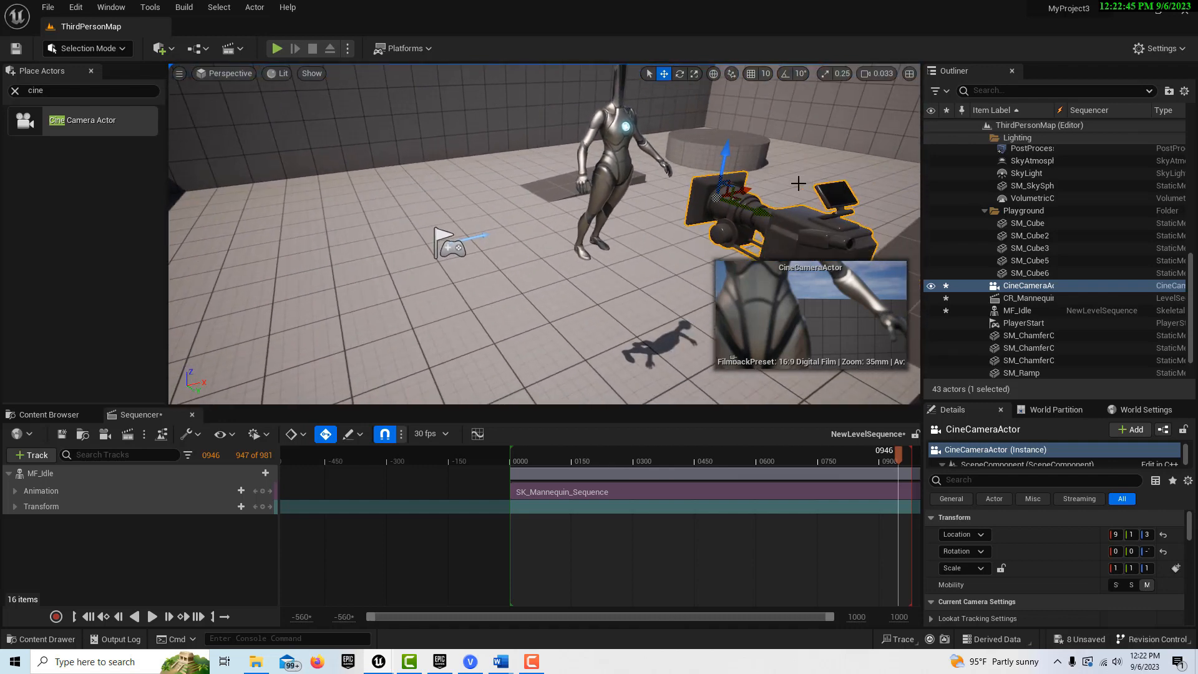
pyautogui.moveTo(766, 218); pyautogui.dragTo(888, 264)
pyautogui.scroll(-5, 894, 267)
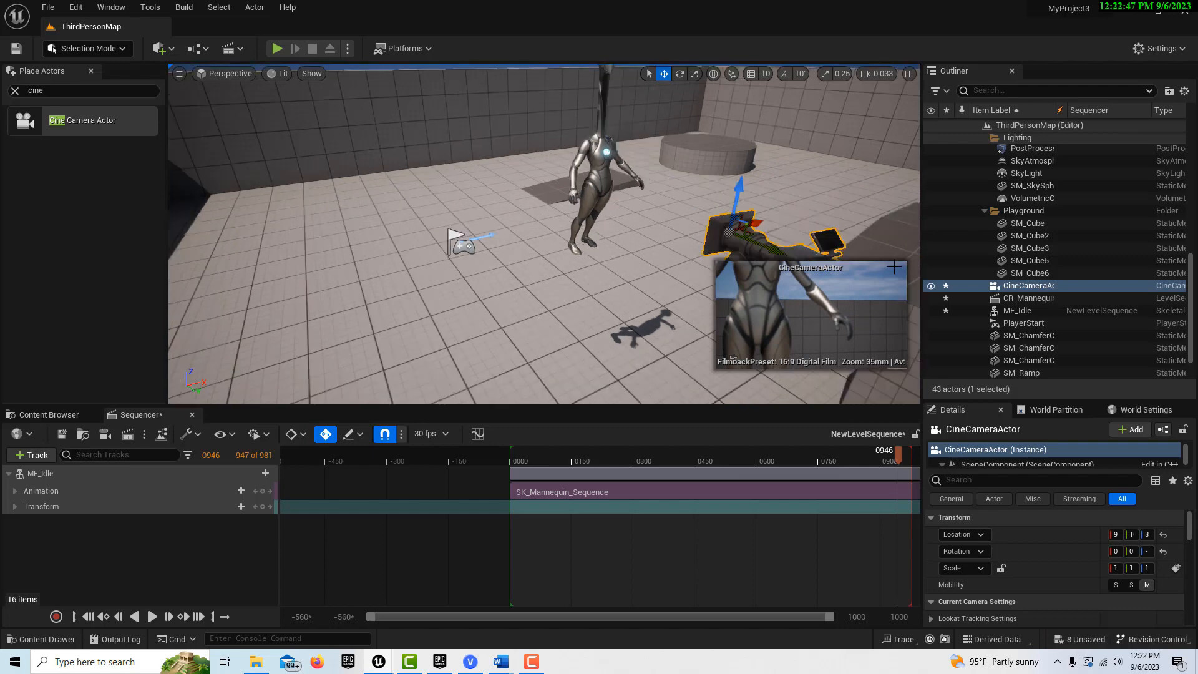
pyautogui.moveTo(673, 243); pyautogui.dragTo(737, 251)
pyautogui.moveTo(674, 256); pyautogui.dragTo(676, 254, button='right')
pyautogui.moveTo(740, 228); pyautogui.dragTo(733, 148)
pyautogui.scroll(-6, 733, 148)
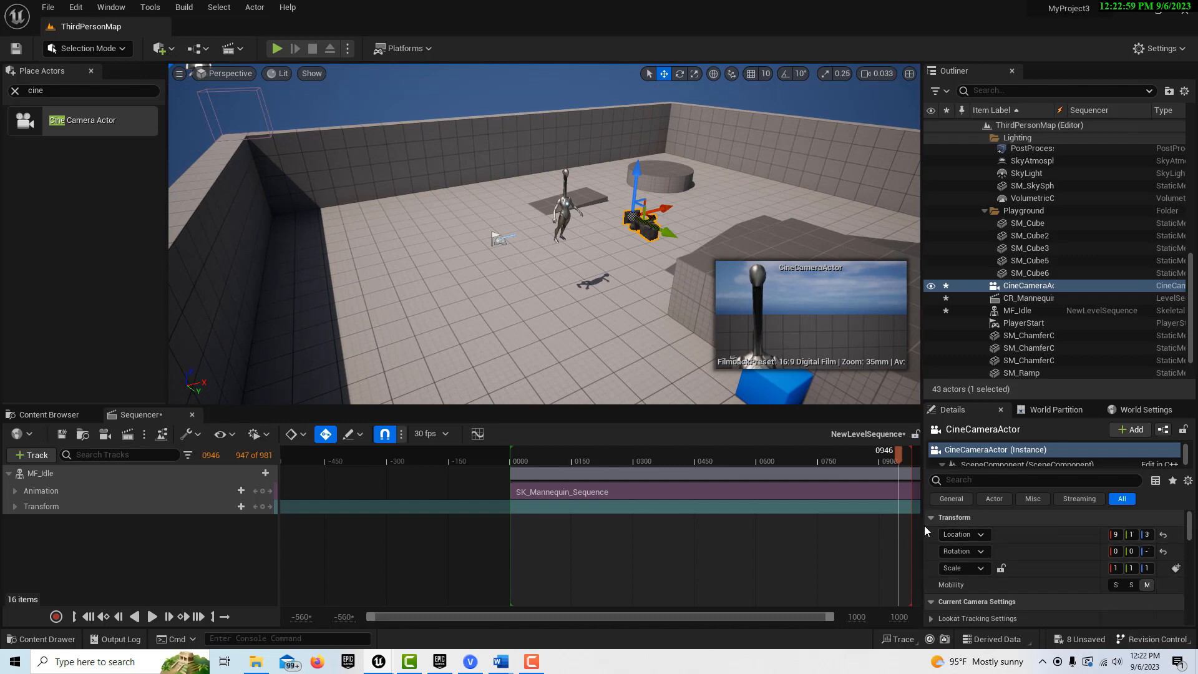
# - Enlarge the Details area and set the camera's current aperture to 22.0 and current focal length to about 11.64
pyautogui.moveTo(926, 529); pyautogui.dragTo(823, 517)
pyautogui.moveTo(1035, 399); pyautogui.dragTo(1036, 301)
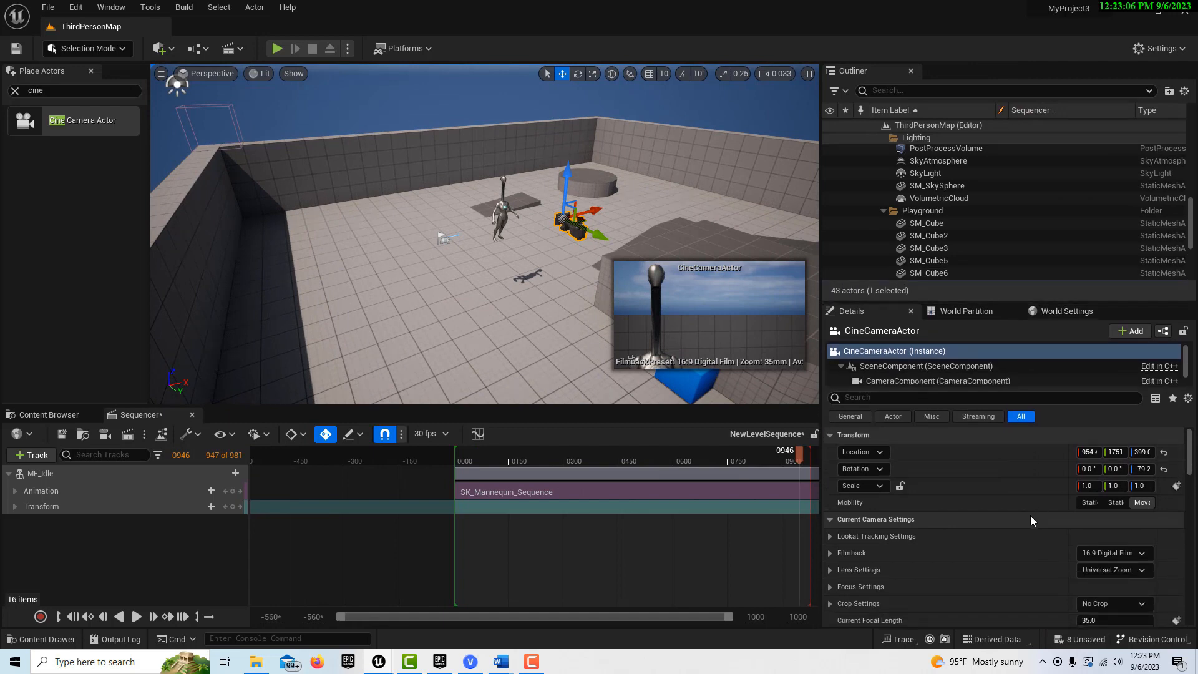
pyautogui.scroll(-4, 1055, 554)
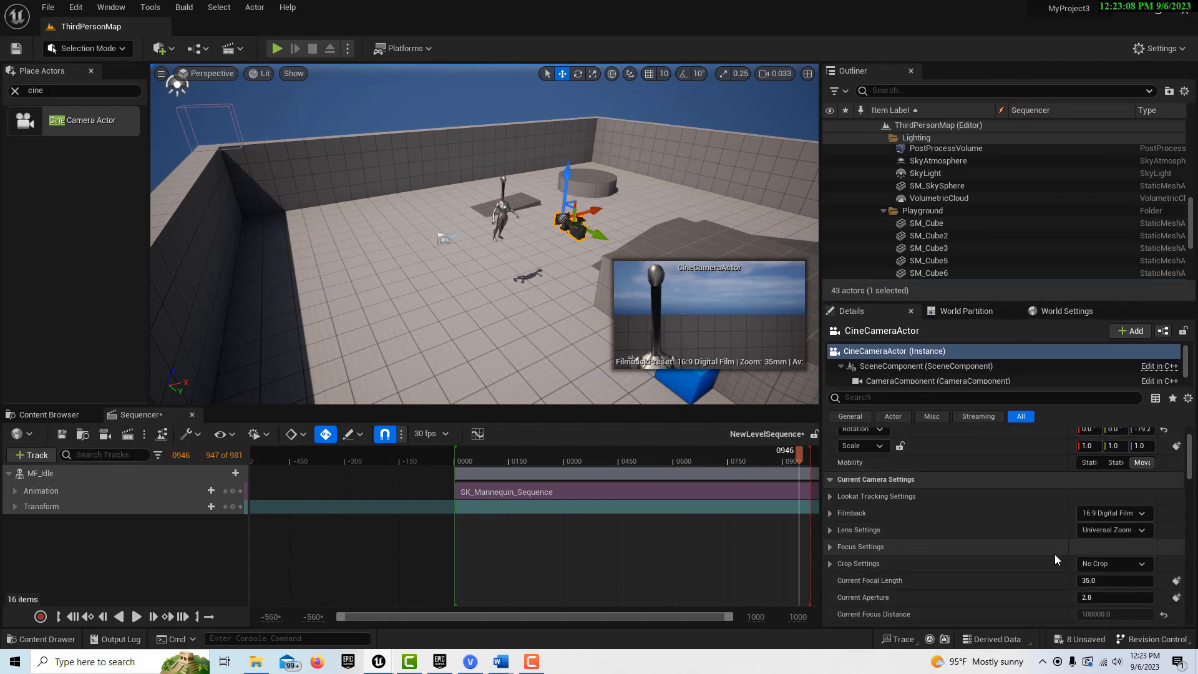
pyautogui.moveTo(1114, 518); pyautogui.dragTo(1146, 519)
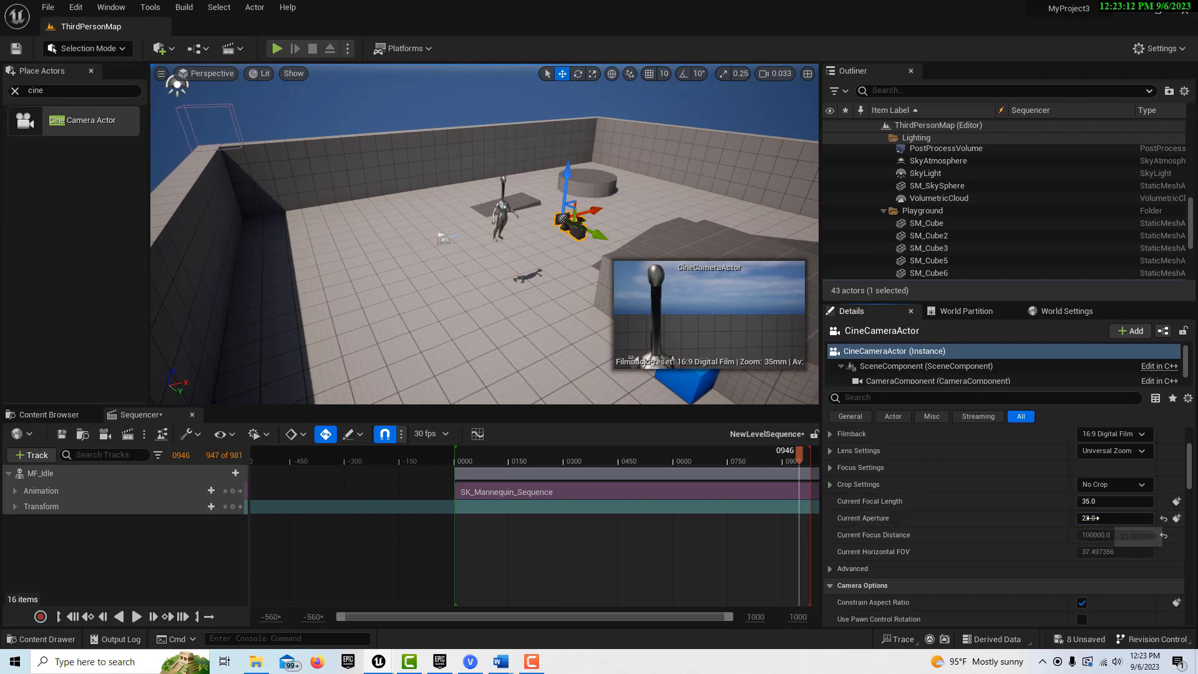
pyautogui.moveTo(1093, 503); pyautogui.dragTo(1049, 503)
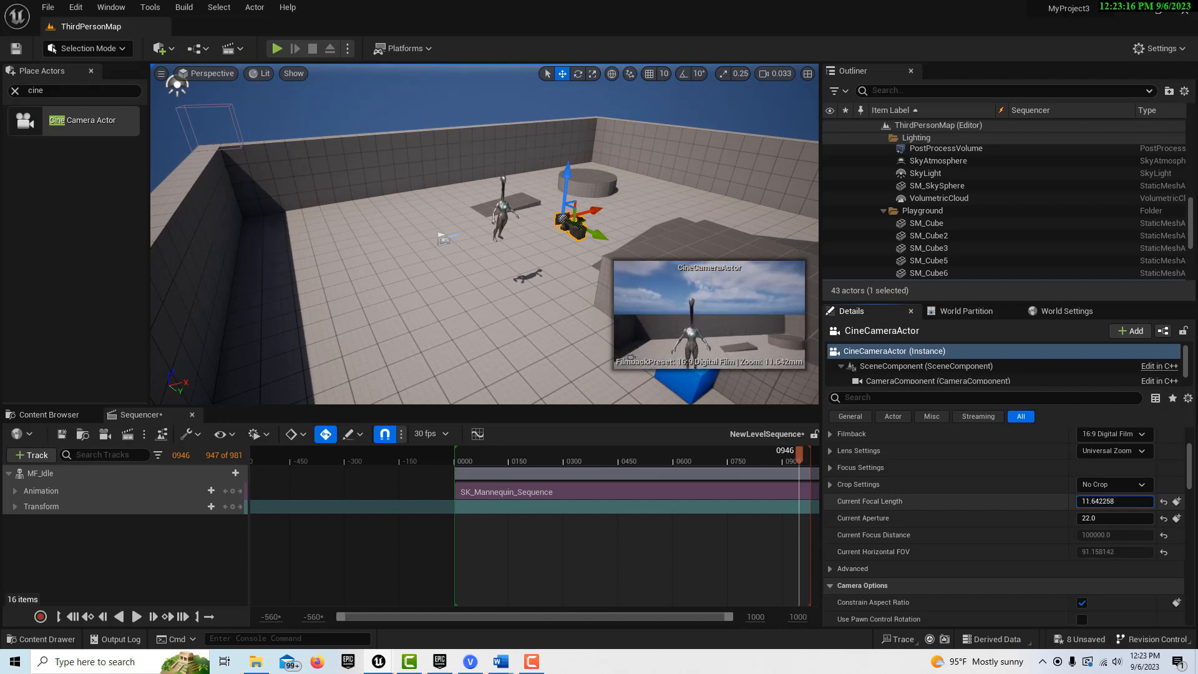
pyautogui.scroll(3, 934, 506)
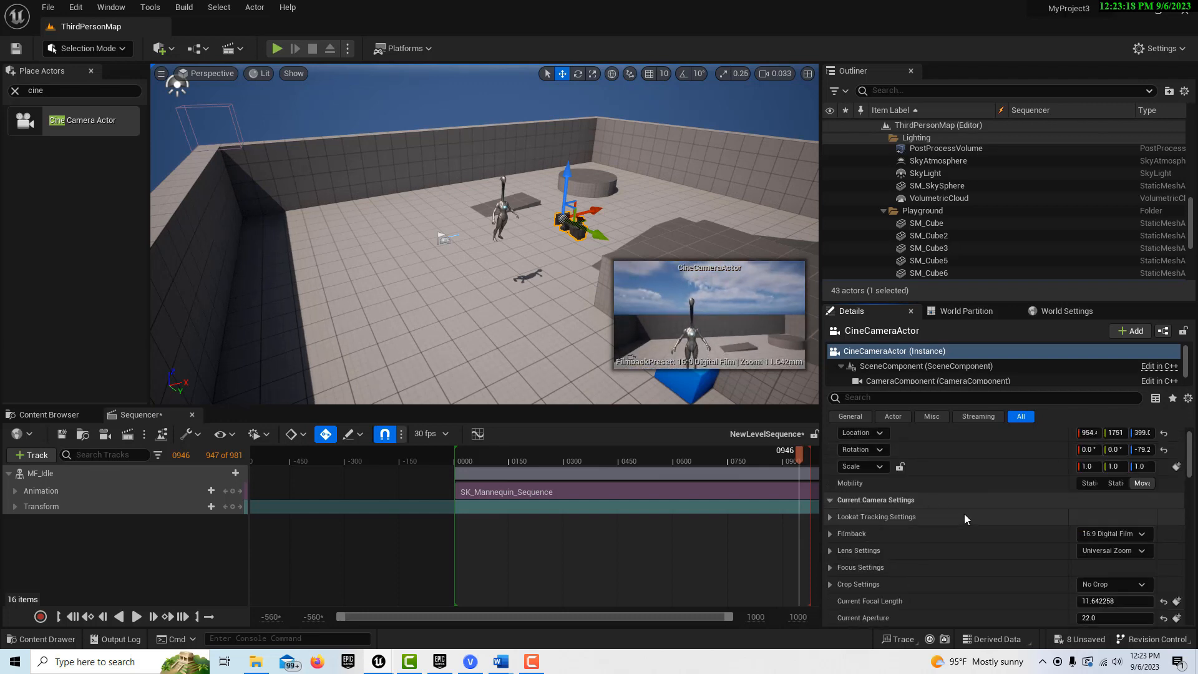
# - Lower the CineCameraActor to a height of about 328 and add it to the level sequence
pyautogui.moveTo(1142, 451); pyautogui.dragTo(1117, 452)
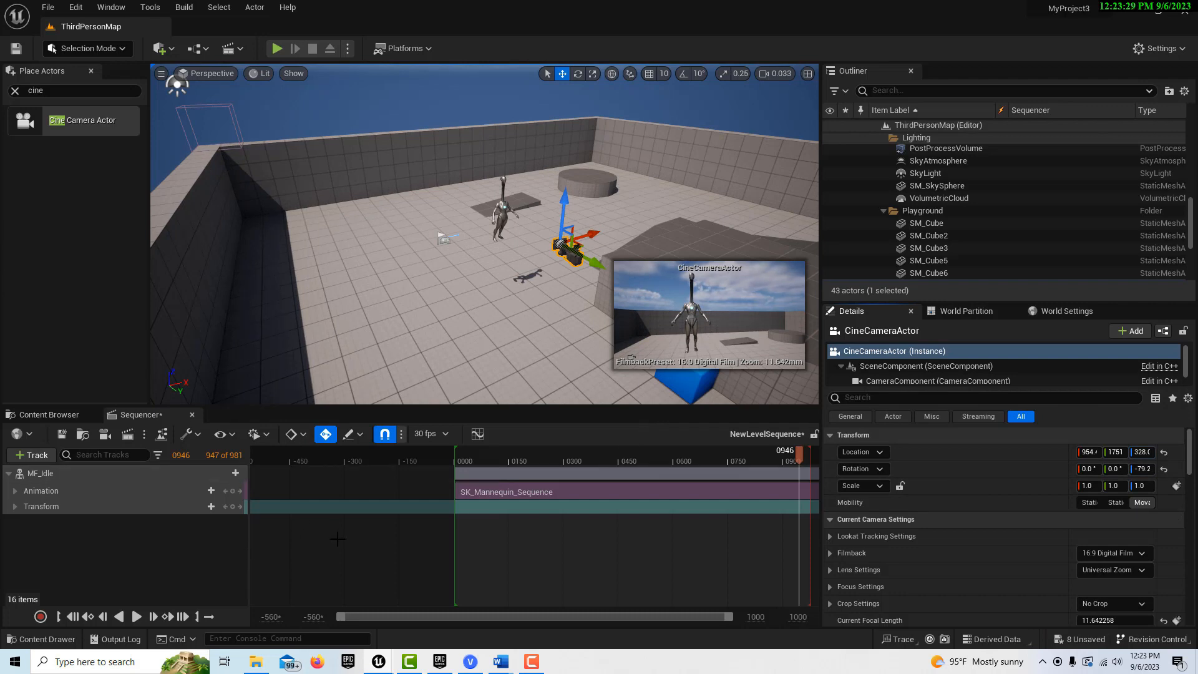
pyautogui.click(26, 458)
pyautogui.moveTo(113, 249)
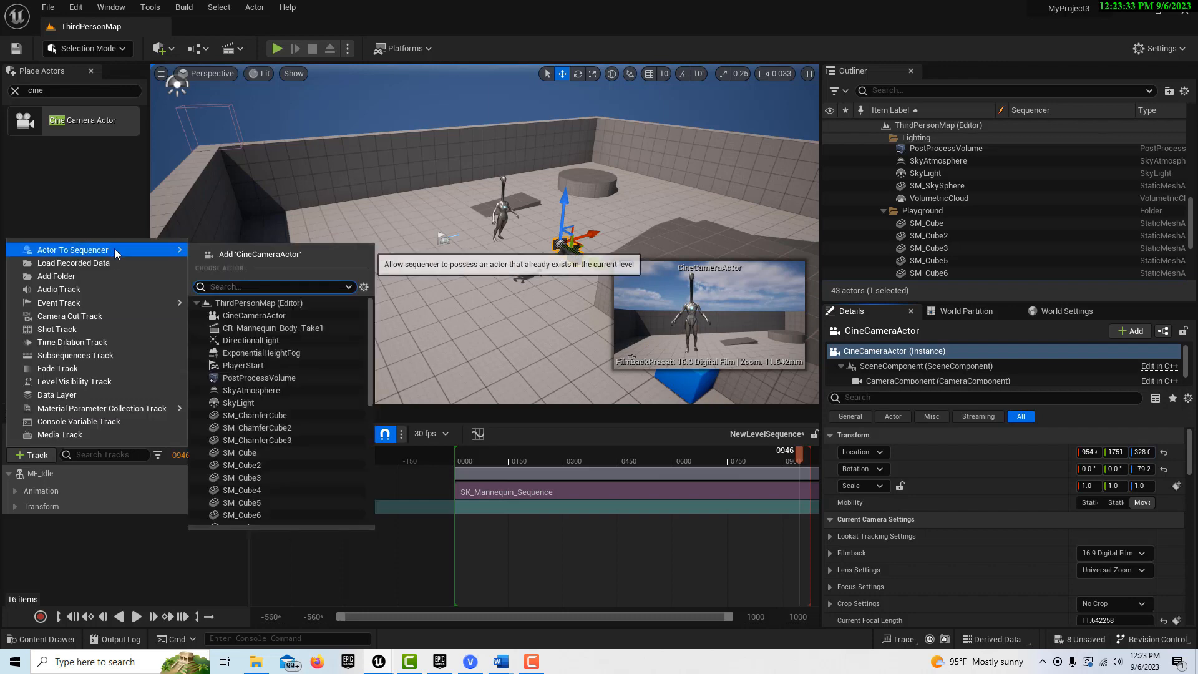
pyautogui.click(271, 258)
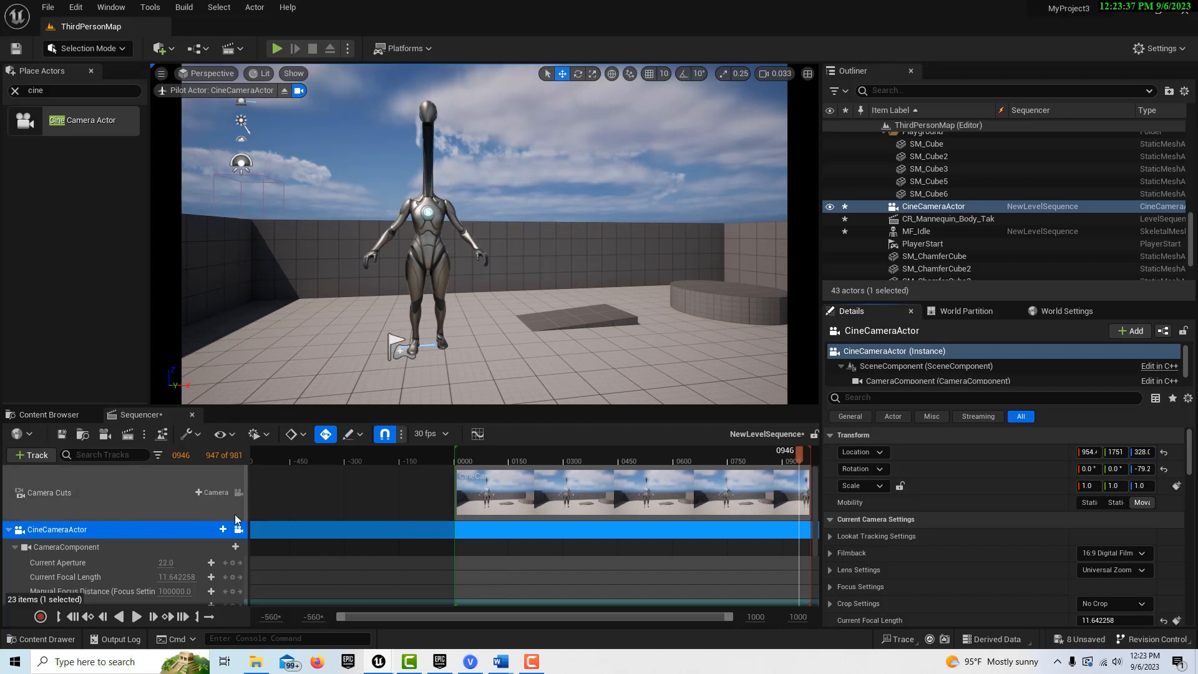
# - Add a camera cut bound to the existing CineCameraActor and lock the viewport to the camera cuts
pyautogui.click(212, 492)
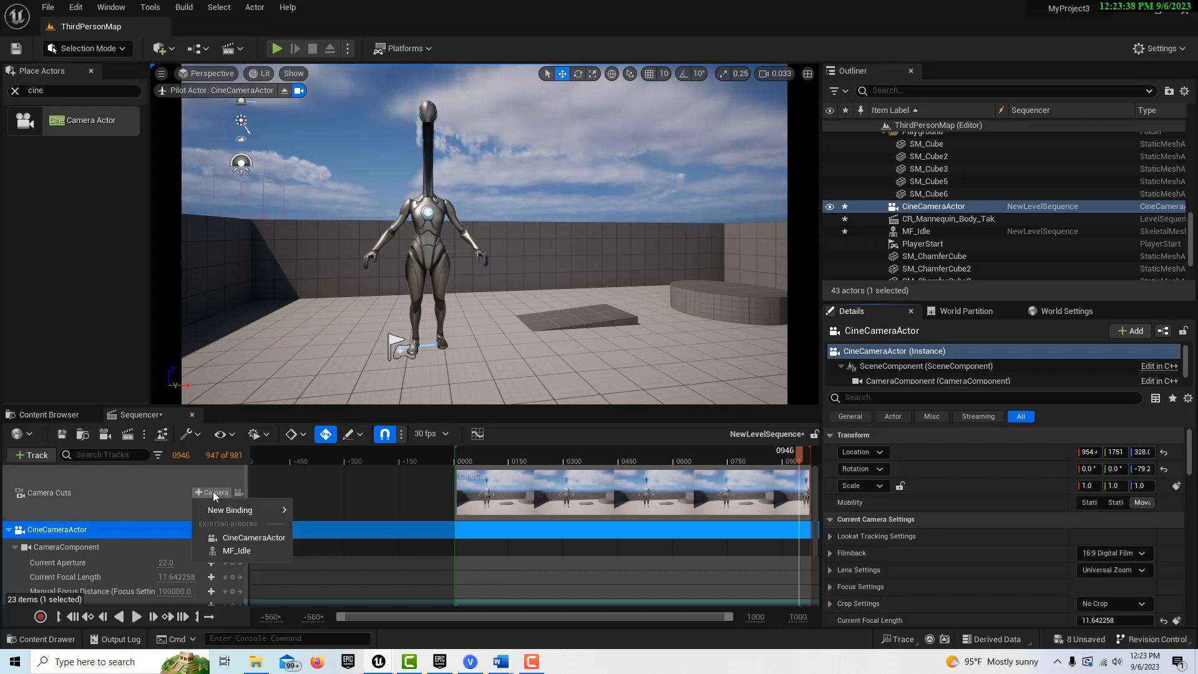
pyautogui.click(243, 535)
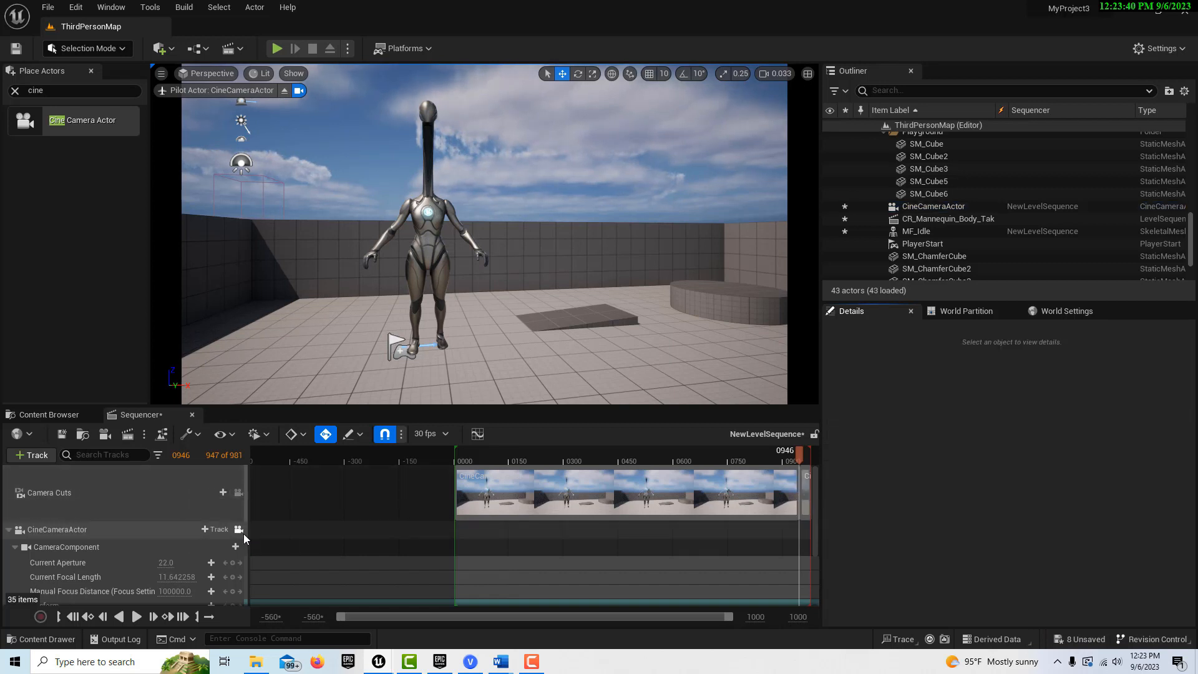
pyautogui.click(238, 493)
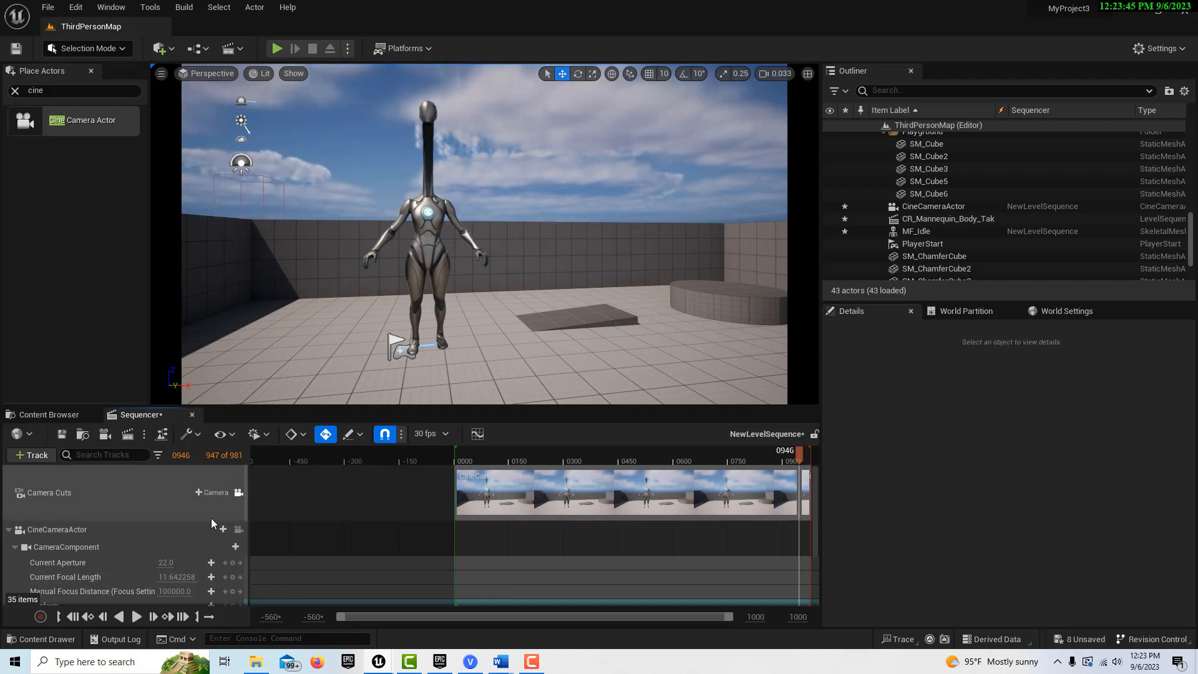
# - Try to switch the viewport to the view of the placed CineCameraActor
pyautogui.scroll(-2, 454, 485)
pyautogui.scroll(2, 437, 488)
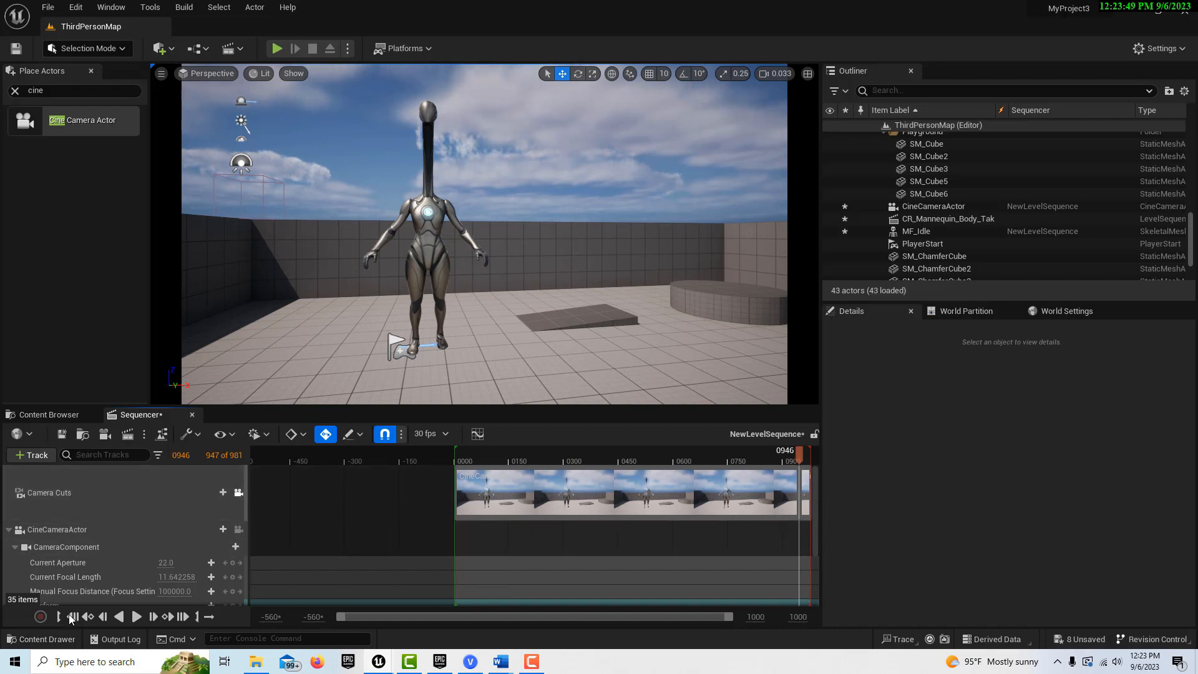
pyautogui.click(184, 74)
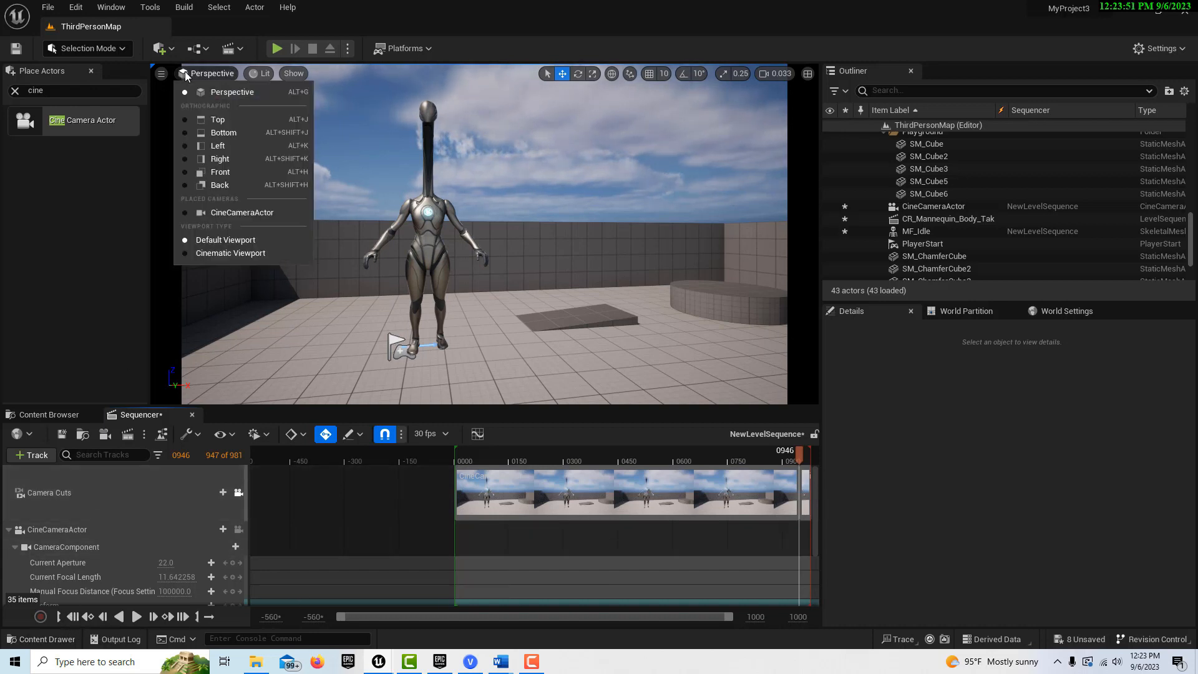
pyautogui.click(258, 213)
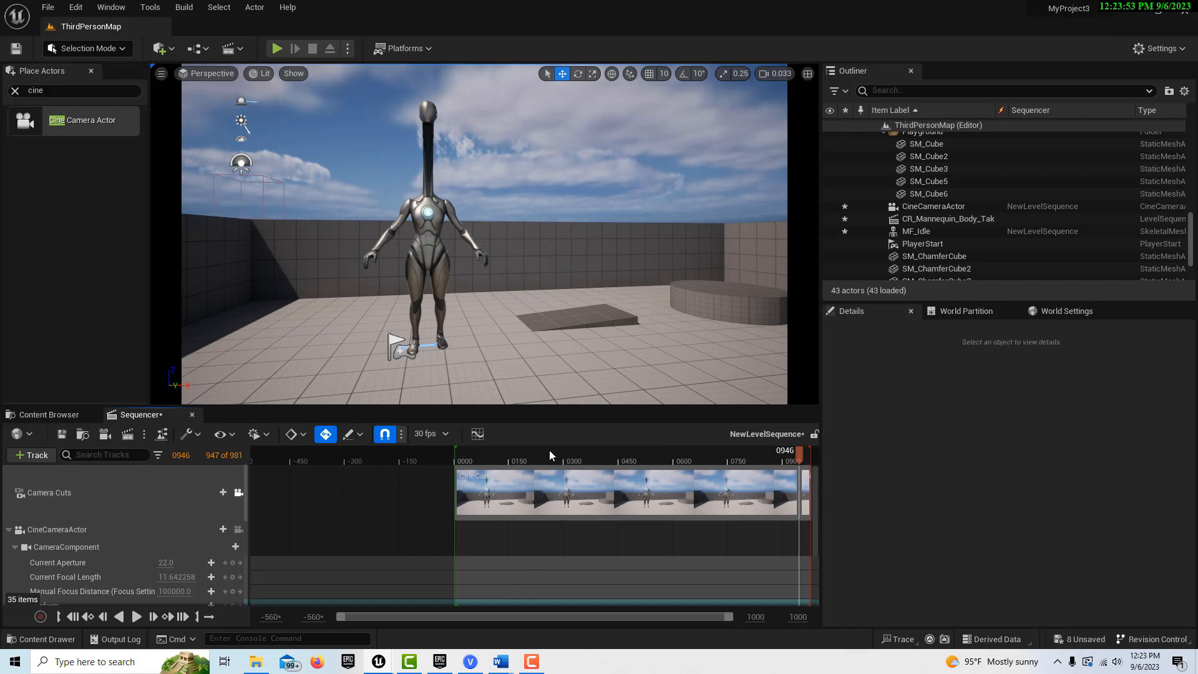
pyautogui.click(201, 76)
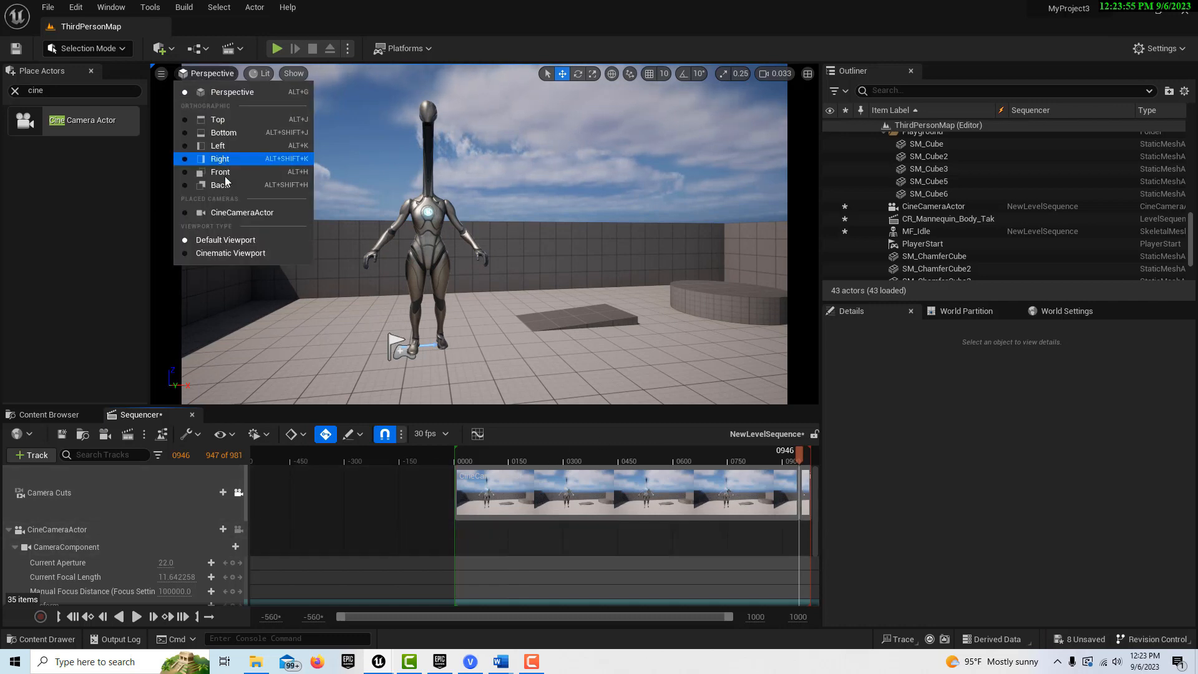
pyautogui.click(226, 214)
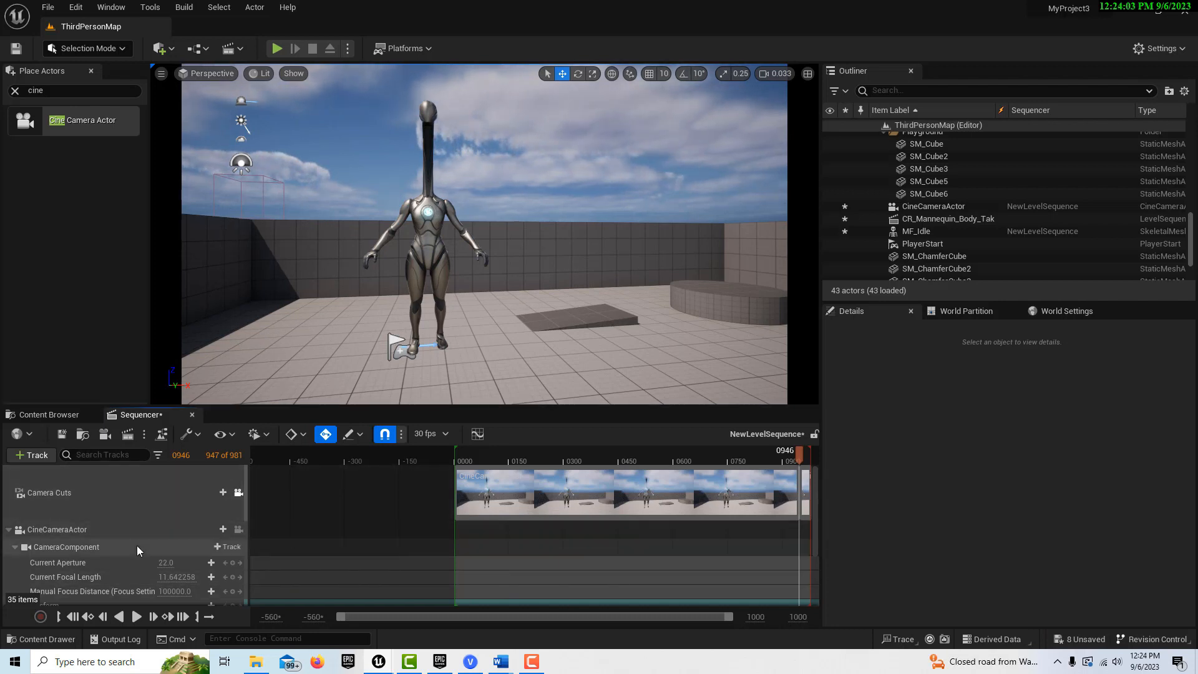
# - Look through the CineCameraActor's tracks in the sequence and raise the camera to a height of about 332
pyautogui.scroll(-2, 137, 546)
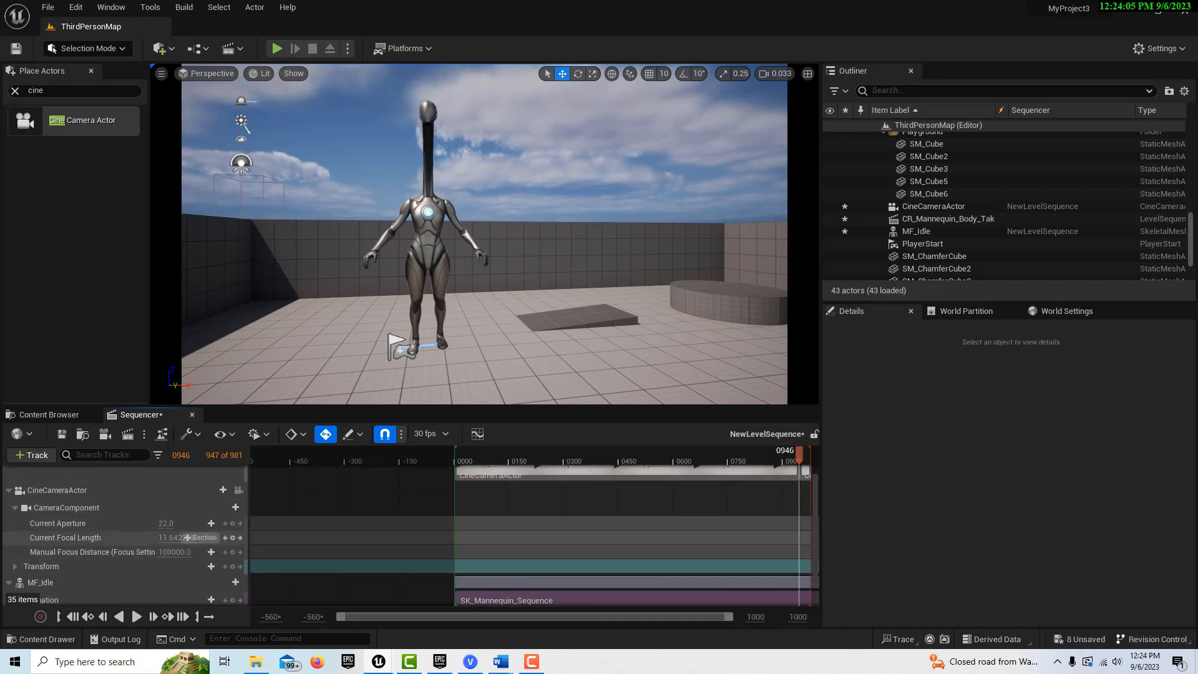
pyautogui.scroll(2, 95, 526)
pyautogui.scroll(-2, 95, 522)
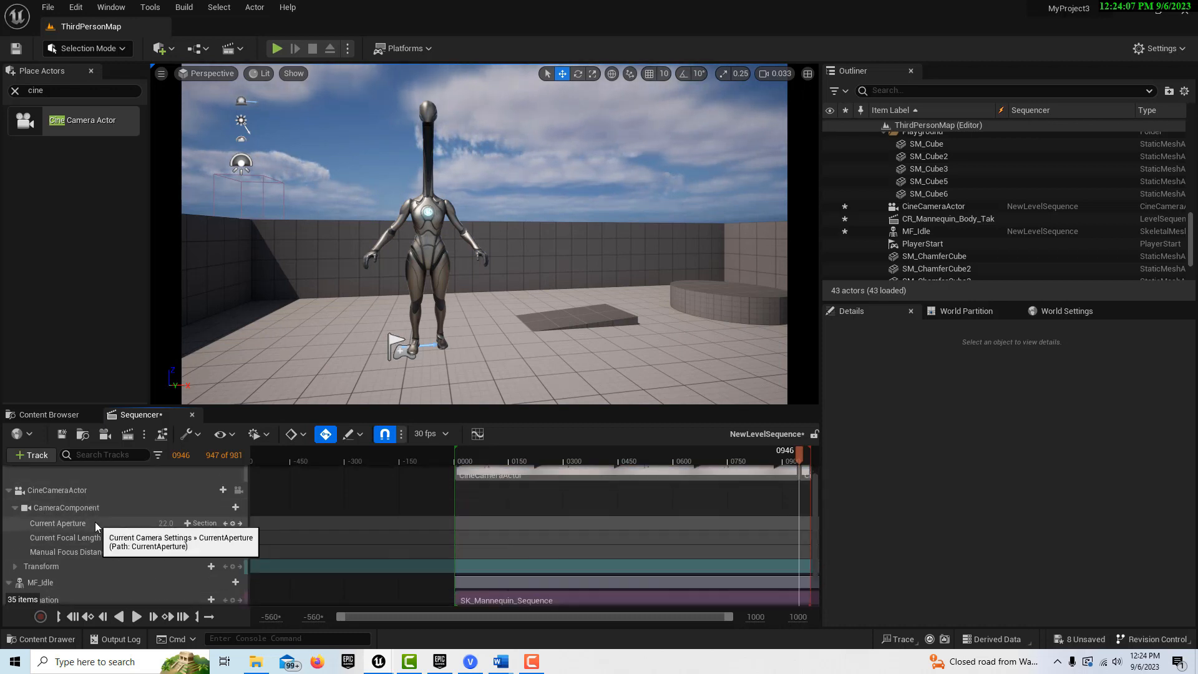
pyautogui.click(15, 547)
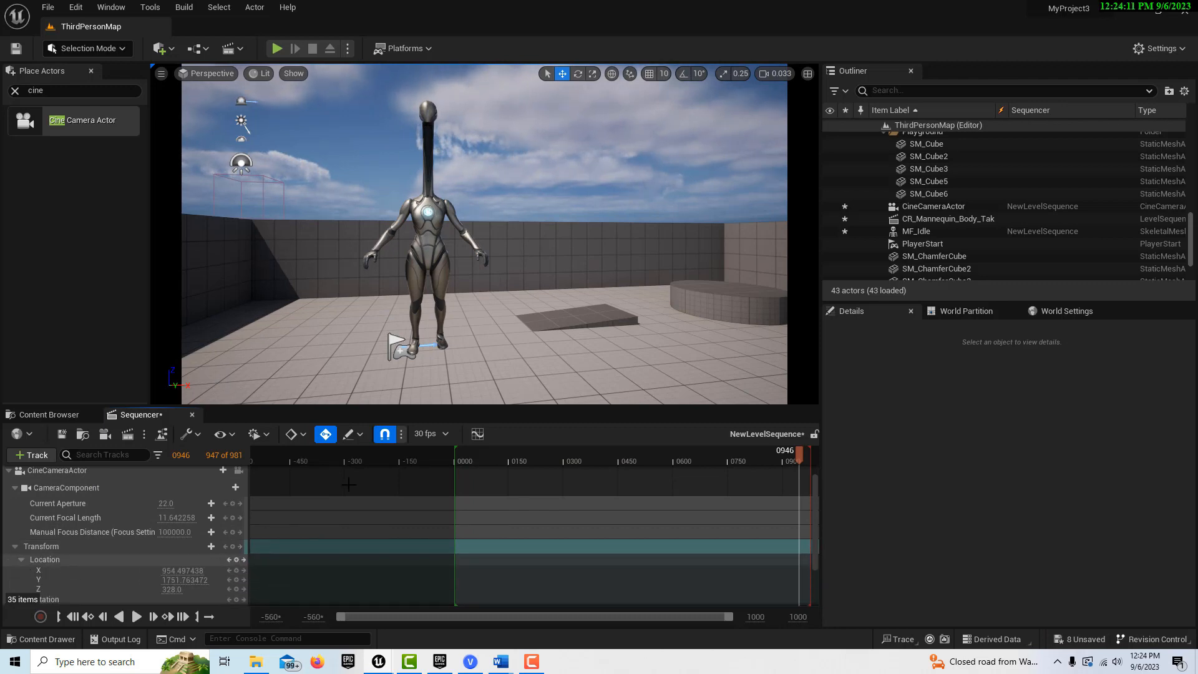
pyautogui.click(978, 209)
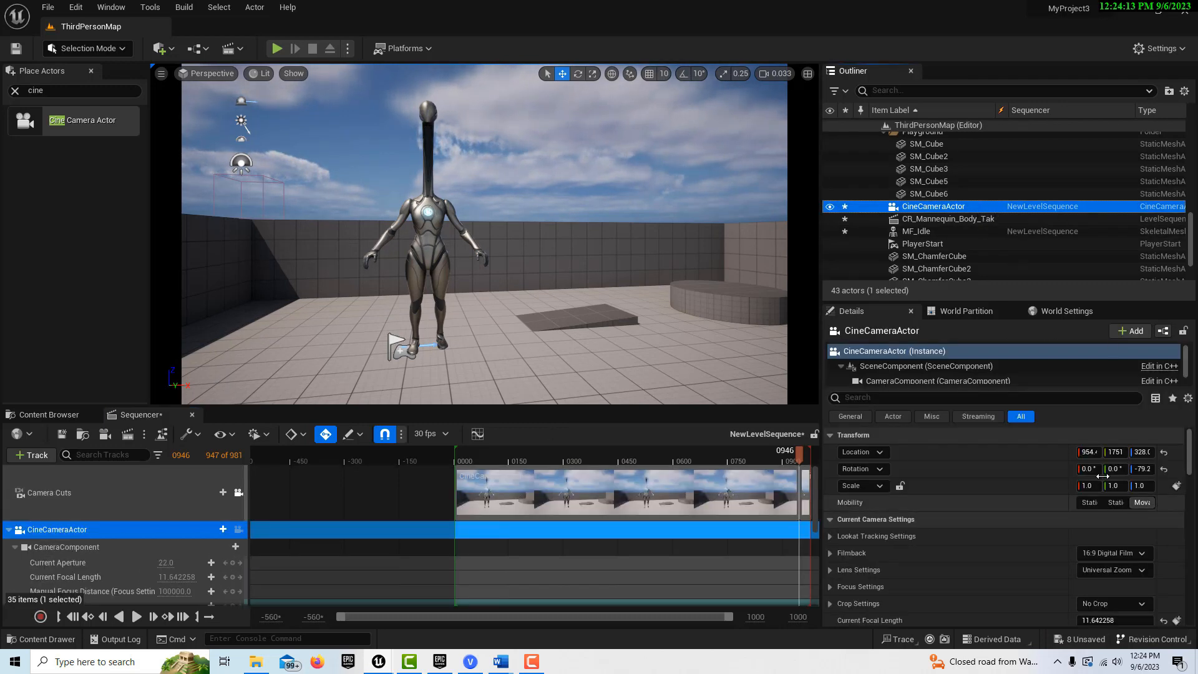
pyautogui.moveTo(1143, 453); pyautogui.dragTo(1145, 453)
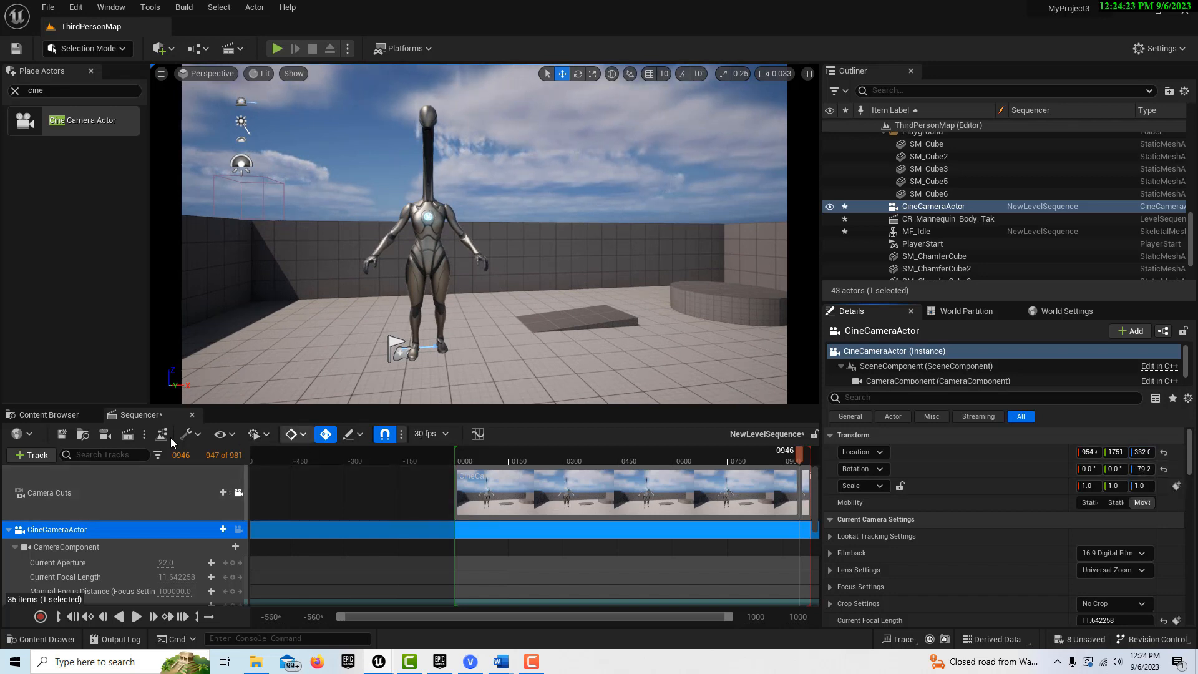
# - Open the movie render settings and set the output directory to Storage Drive (D:)
pyautogui.click(136, 437)
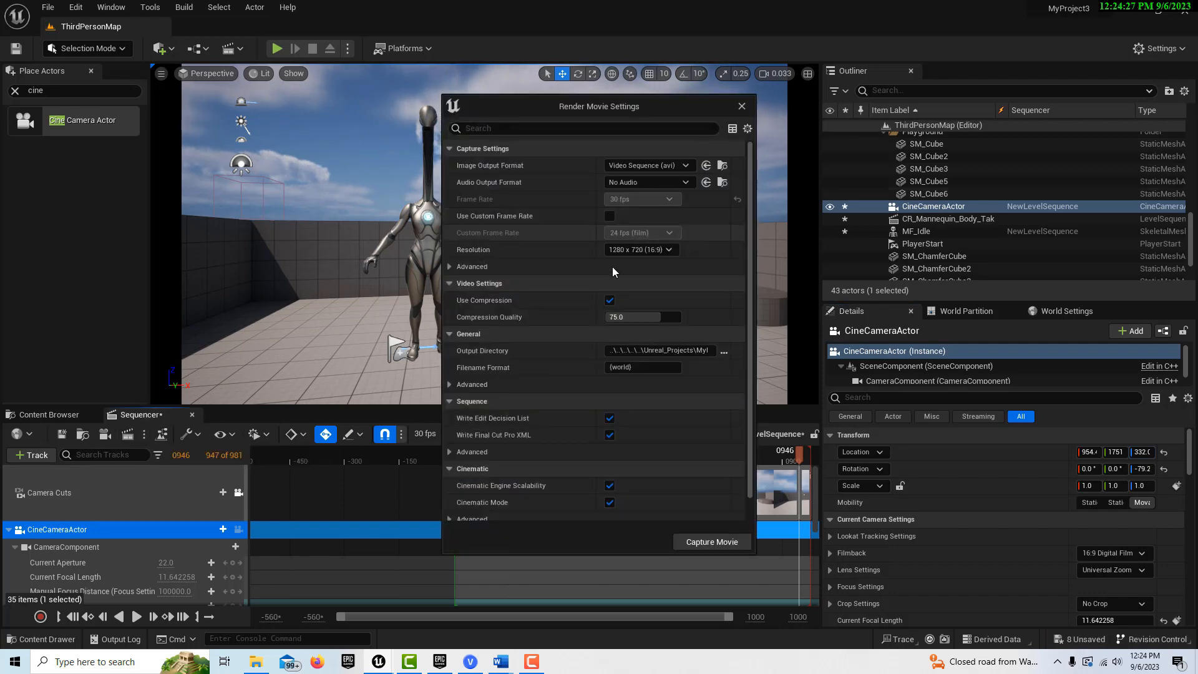
pyautogui.click(724, 351)
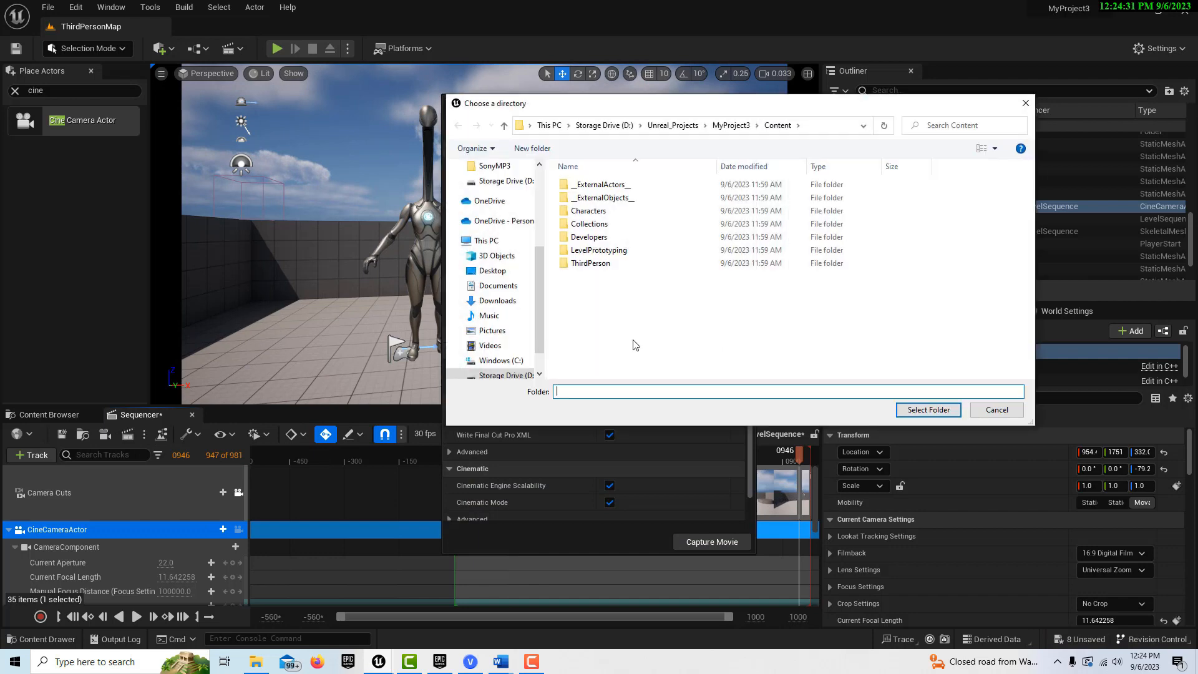
pyautogui.click(507, 374)
pyautogui.click(928, 409)
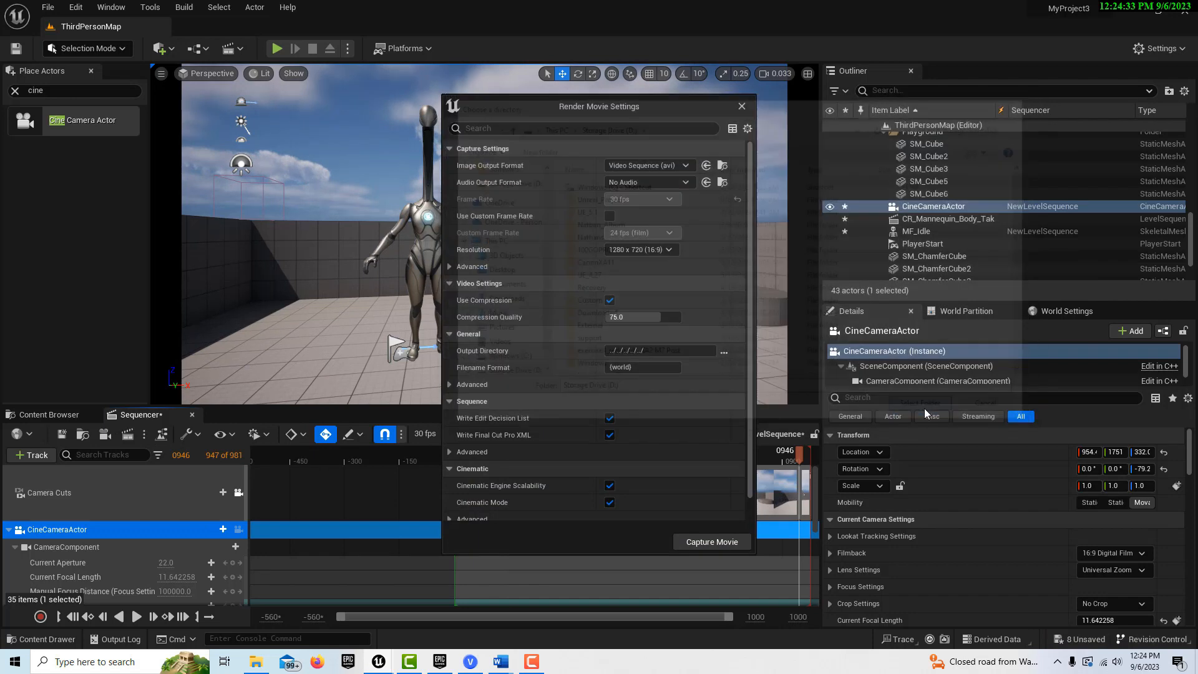
# - Turn off video compression and start capturing the movie without saving the modified content
pyautogui.click(612, 303)
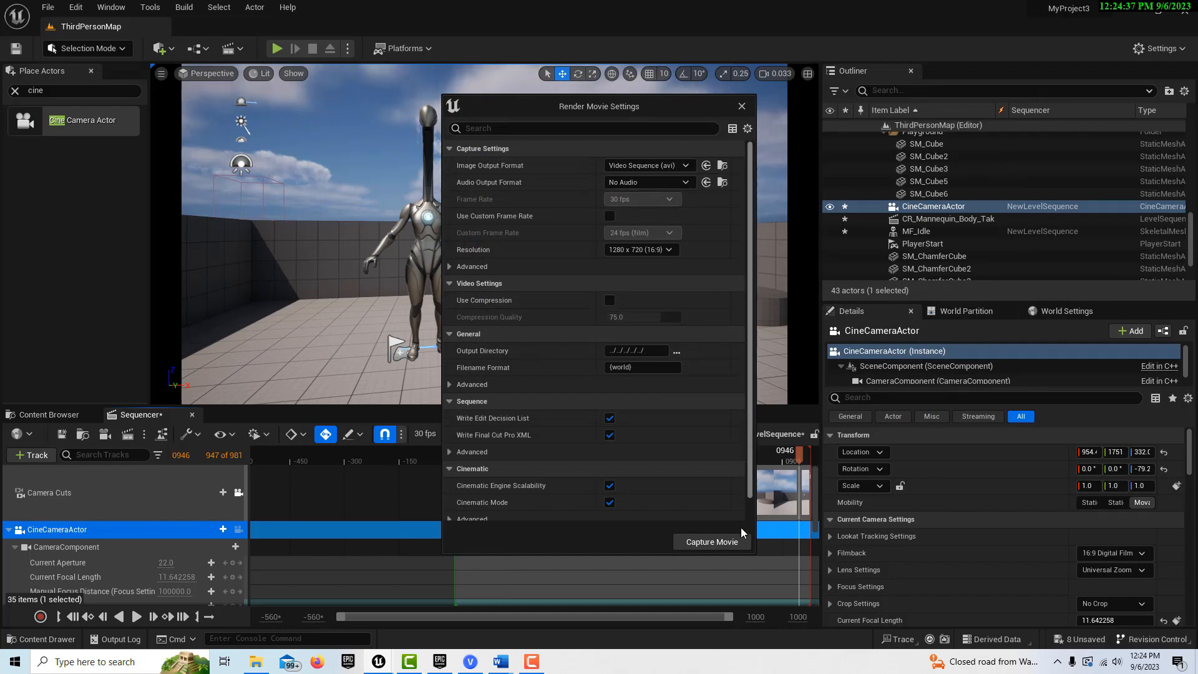
pyautogui.click(724, 542)
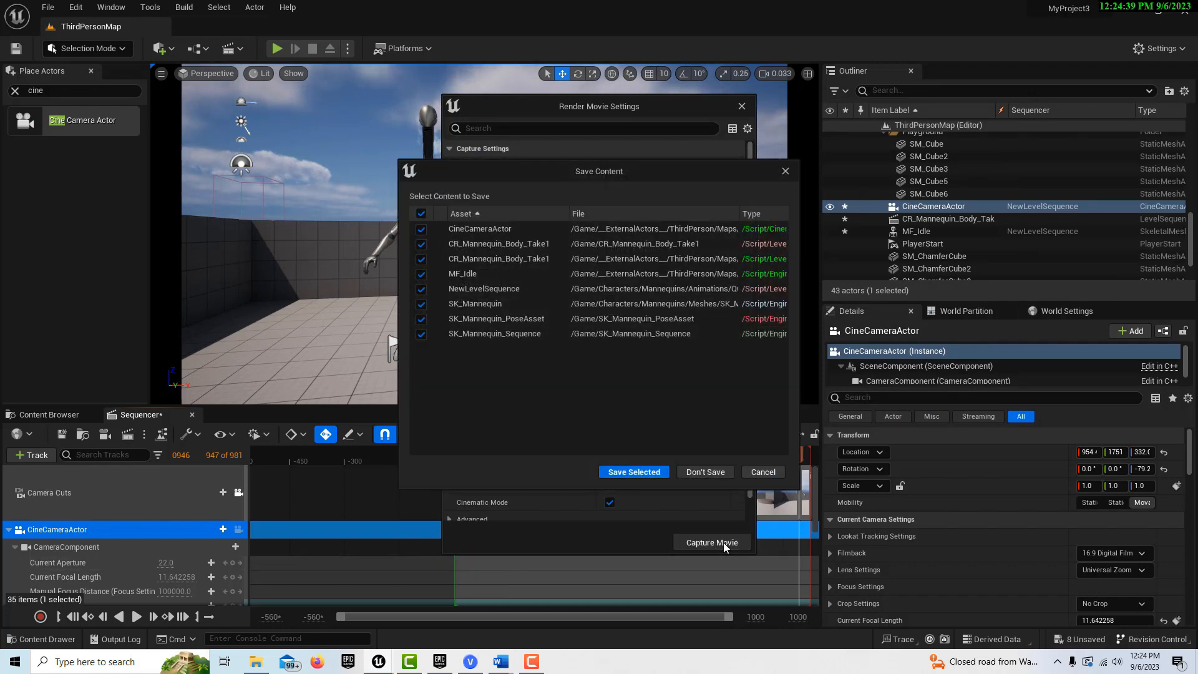
pyautogui.click(705, 472)
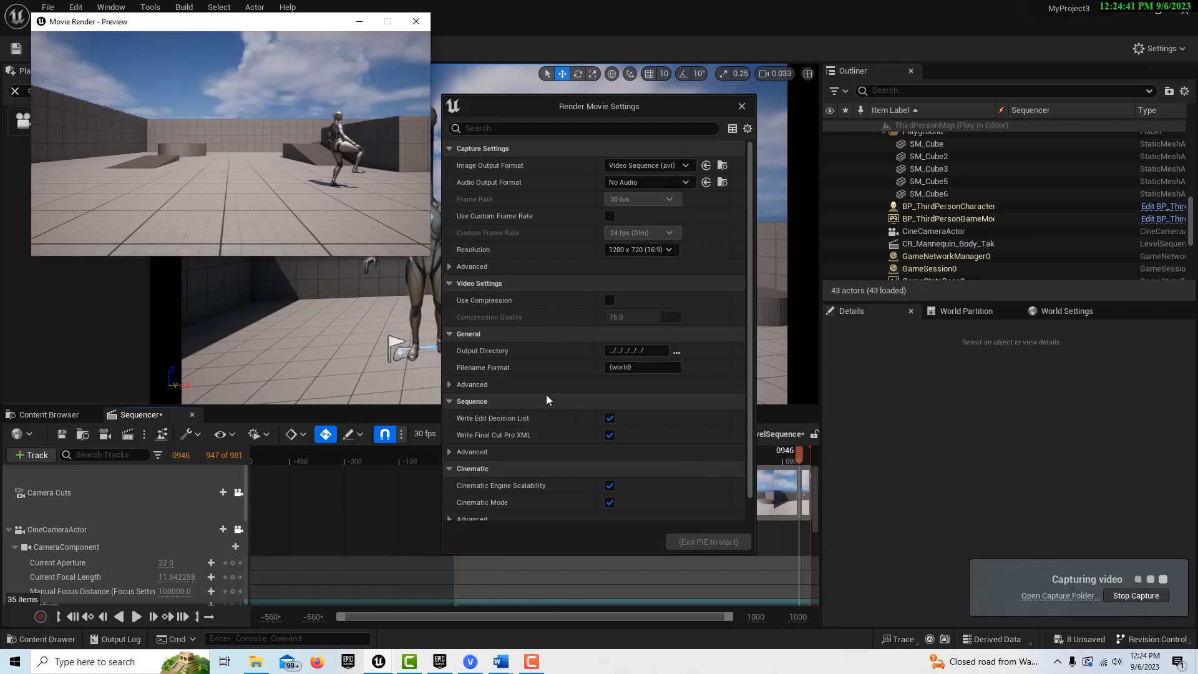